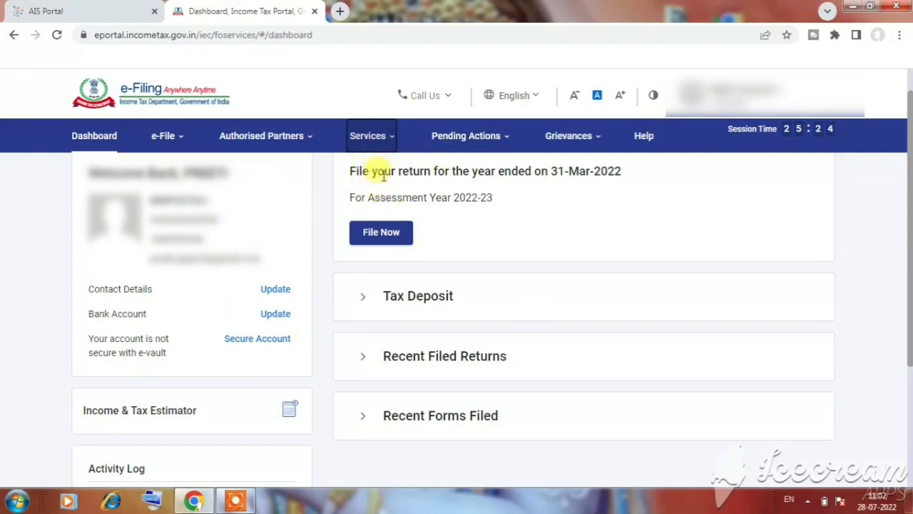
left_click(388, 140)
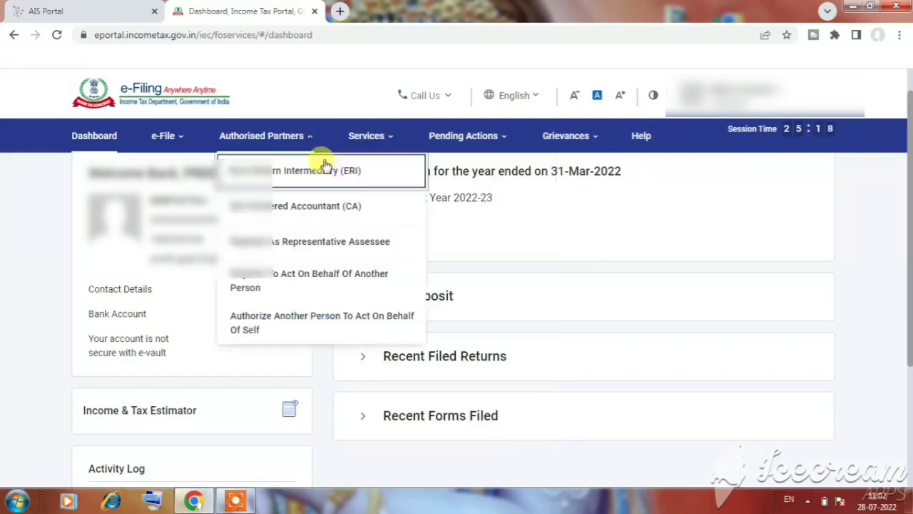
mouse_move(378, 137)
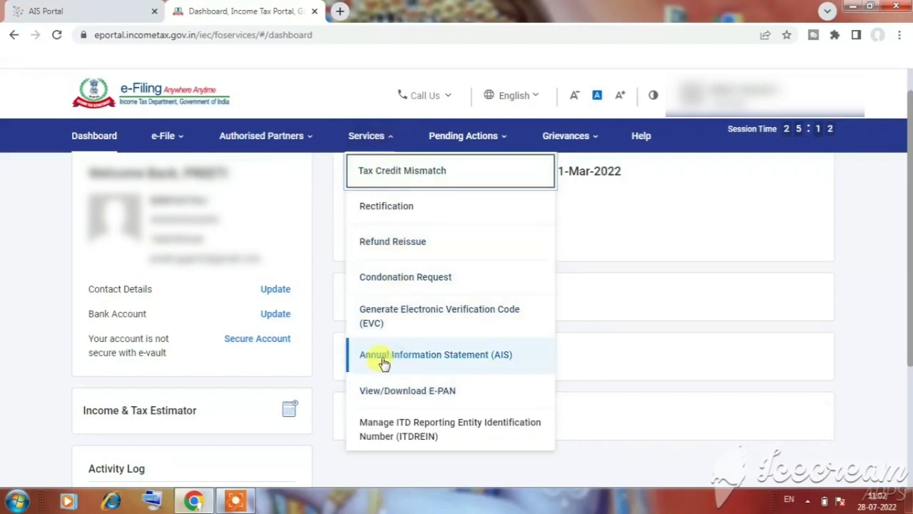
left_click(462, 363)
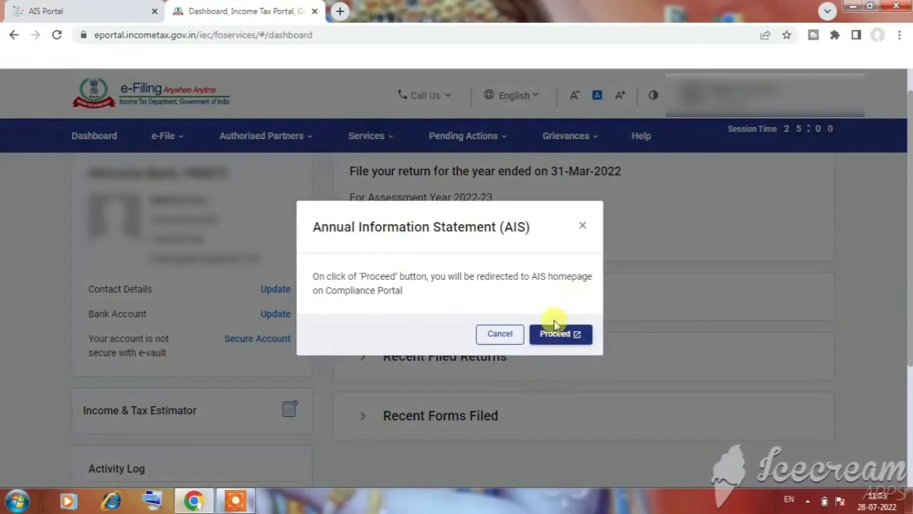
left_click(582, 229)
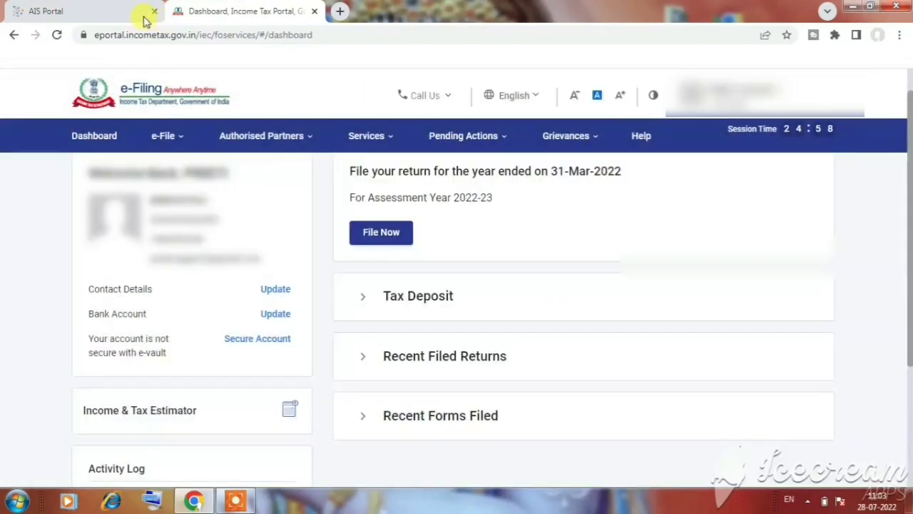
Review the Taxpayer Information Summary categories on the AIS Portal page, and return to the e-Filing dashboard
left_click(71, 12)
scroll(343, 315, "down", 5)
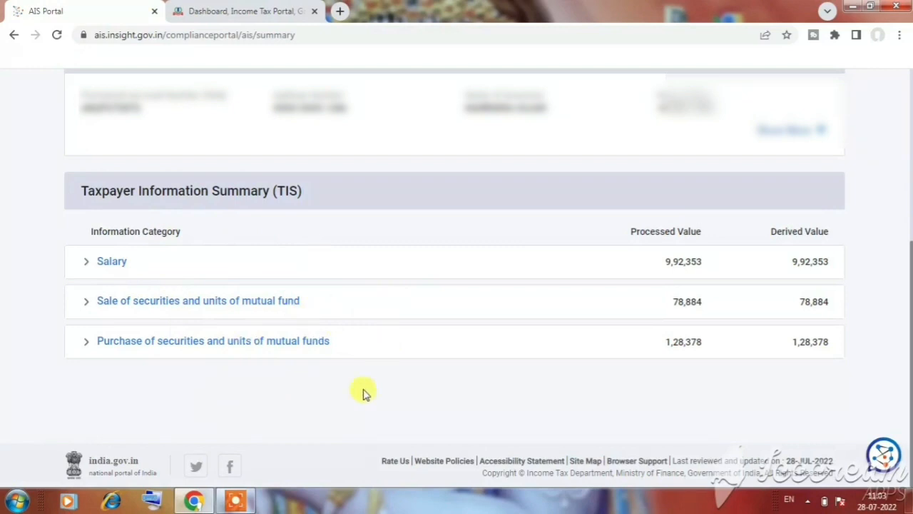
left_click(223, 11)
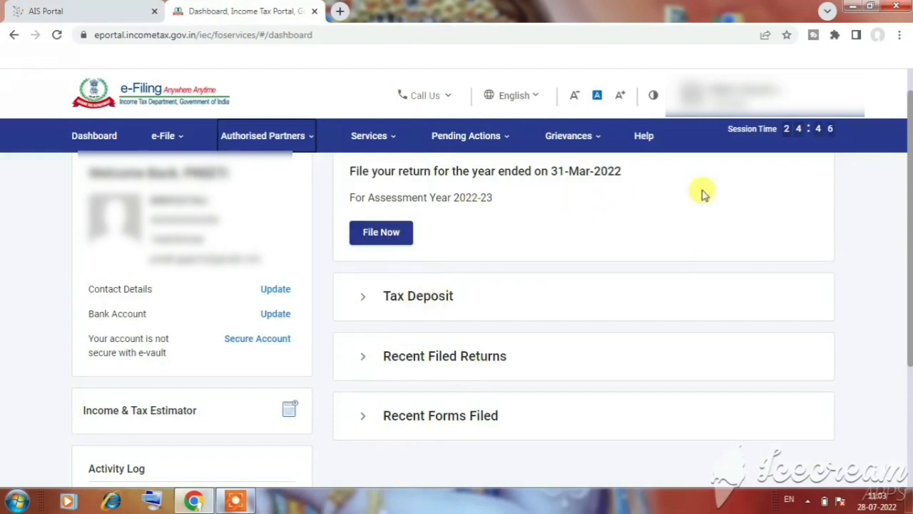
Begin filing the income tax return for assessment year 2022-23 in Online mode
left_click(394, 241)
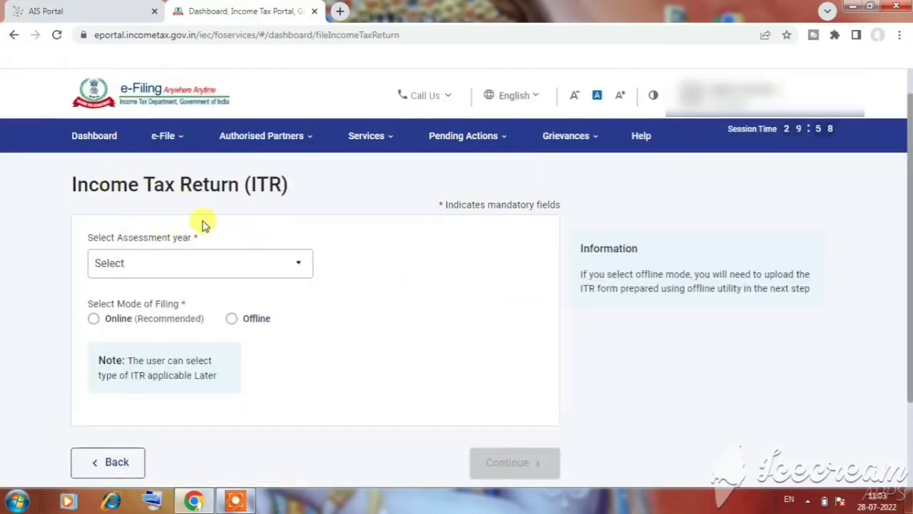
left_click(276, 266)
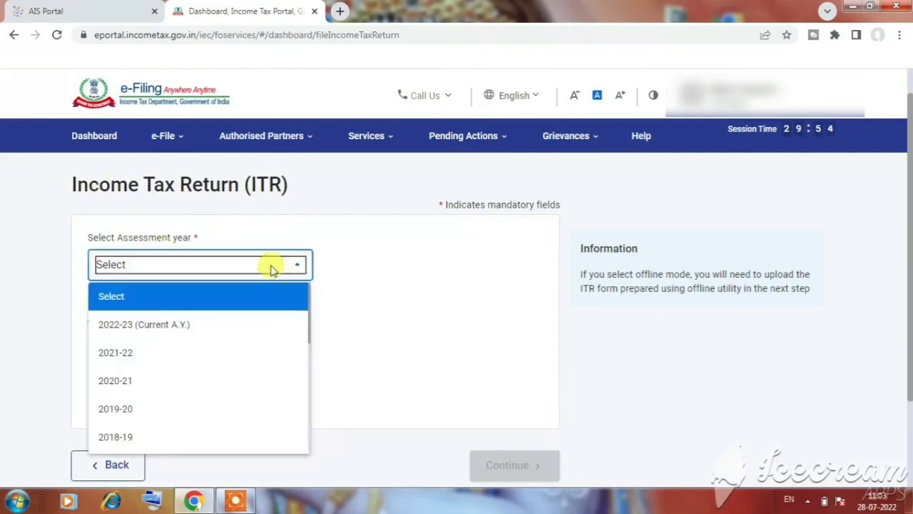
left_click(141, 329)
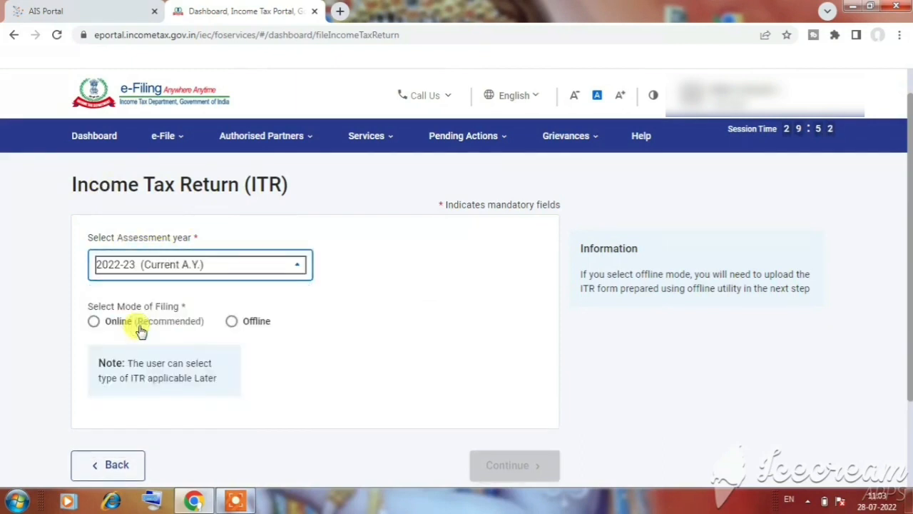
left_click(94, 327)
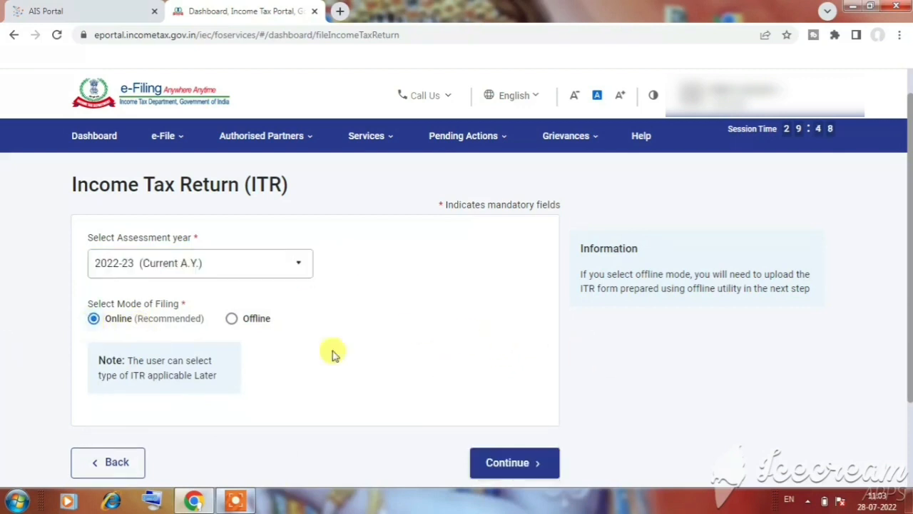
left_click(518, 465)
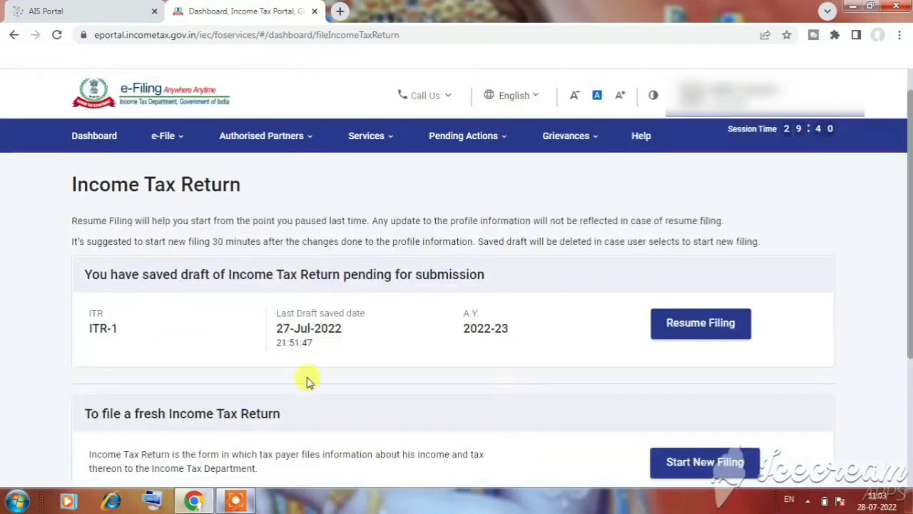
Start a new filing instead of resuming the saved draft, with Individual as the applicable status
scroll(473, 331, "down", 2)
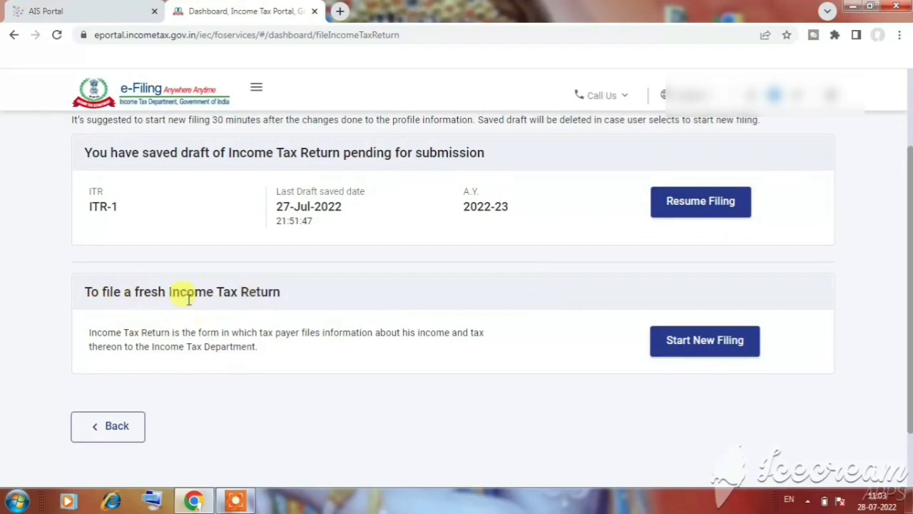
left_click(706, 341)
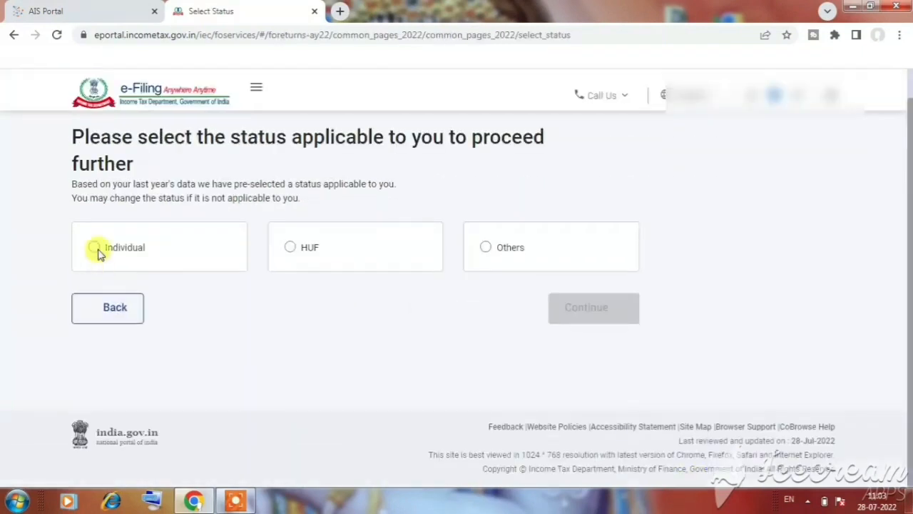
left_click(94, 247)
left_click(594, 313)
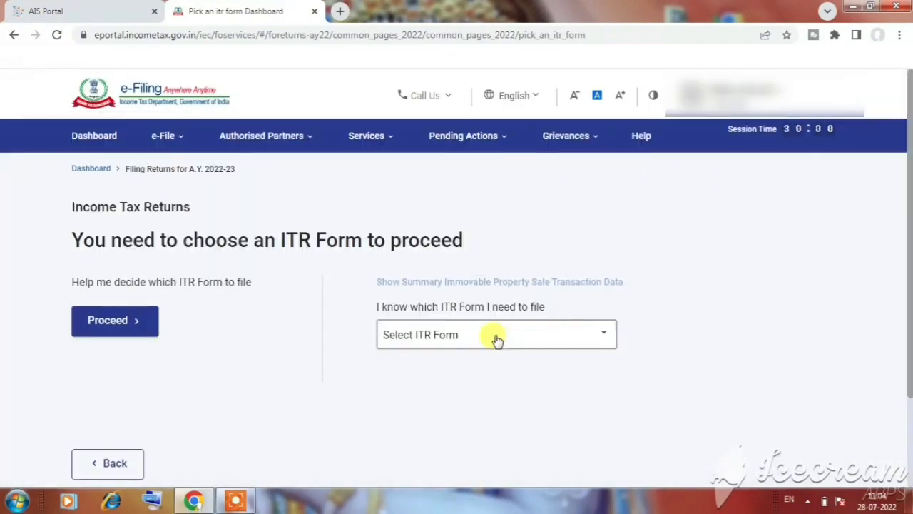
Choose ITR - 2 as the return form and proceed with it
left_click(497, 339)
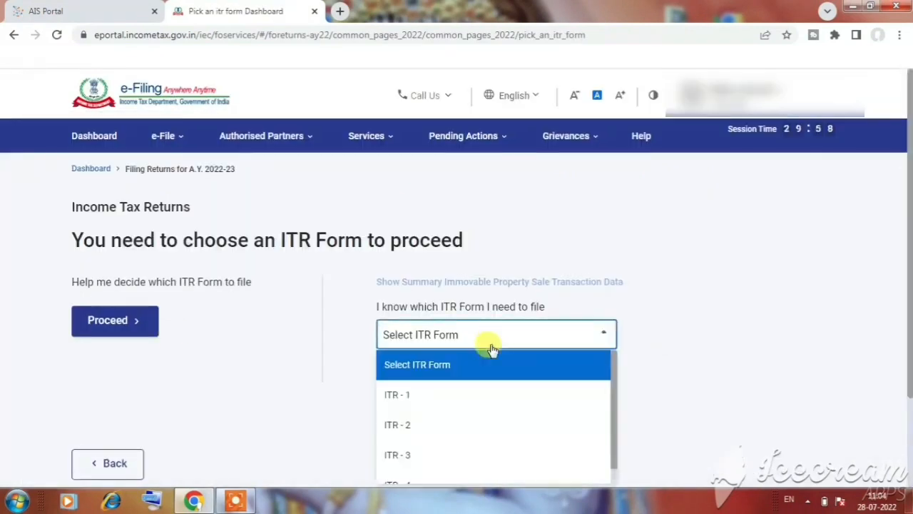
left_click(415, 433)
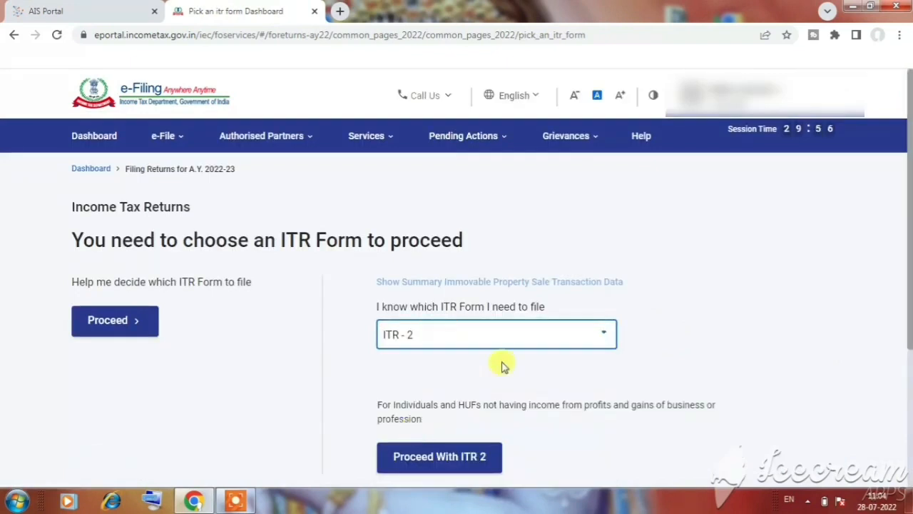
scroll(417, 343, "down", 1)
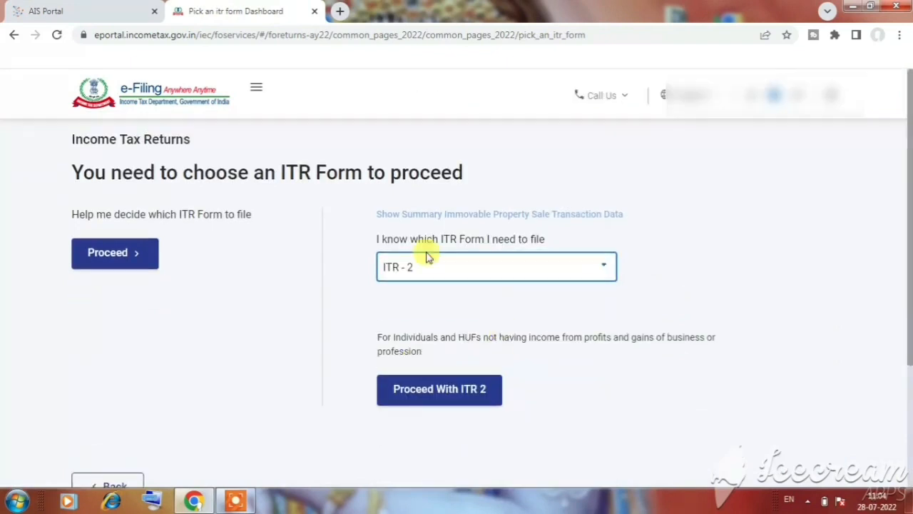
left_click(435, 395)
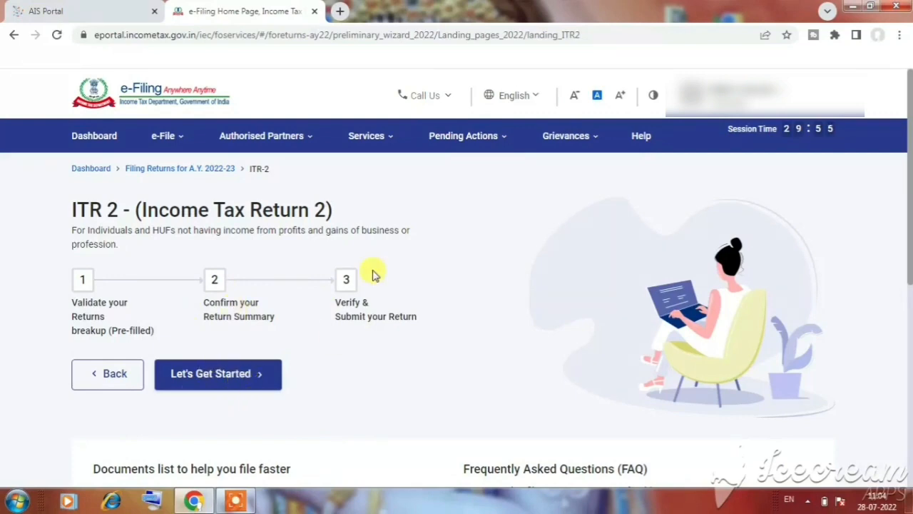
Get the ITR 2 return started and give "Taxable income is more than basic exemption limit" as the filing reason
left_click(222, 375)
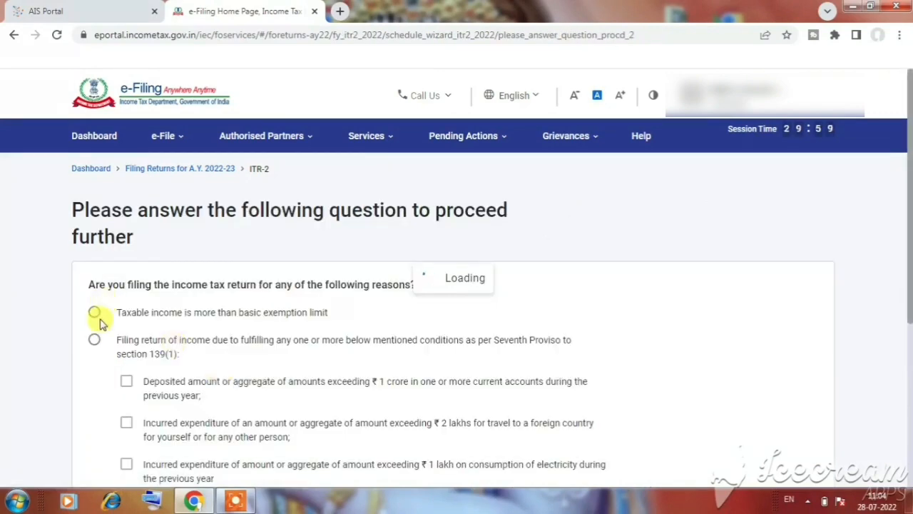
left_click(96, 314)
scroll(564, 322, "down", 3)
left_click(786, 355)
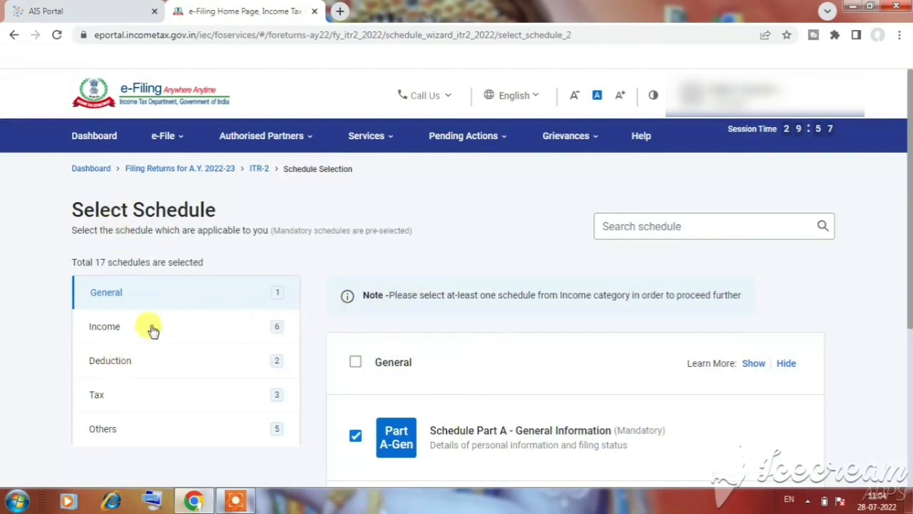
Examine the schedule categories and the mandatory and optional schedules in the General category
scroll(149, 328, "down", 2)
scroll(149, 328, "up", 2)
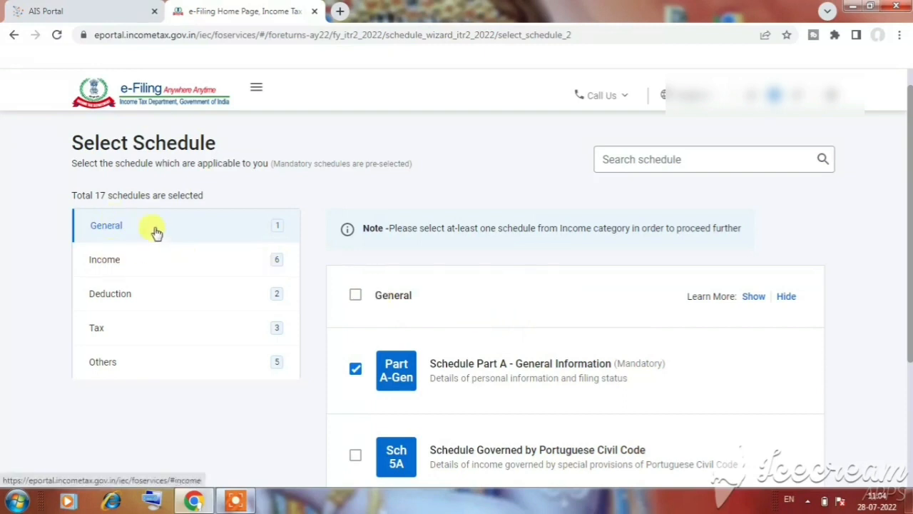
scroll(142, 214, "up", 1)
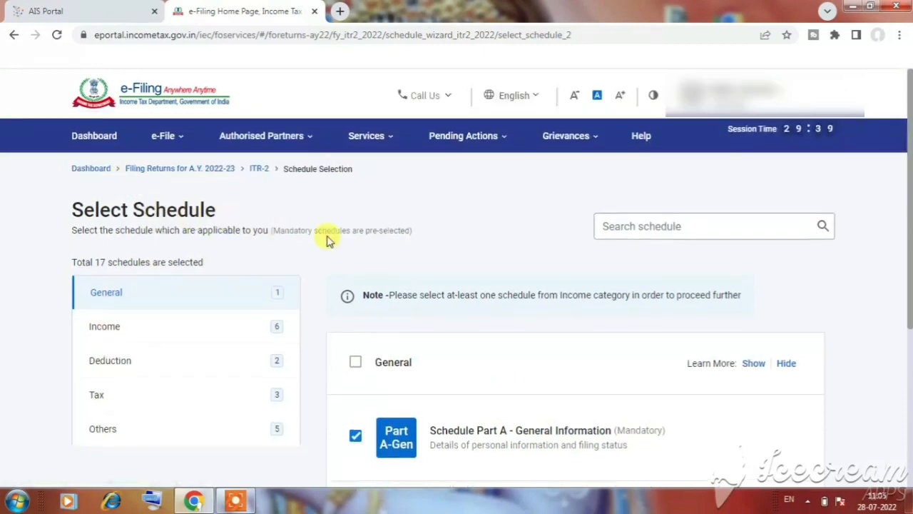
scroll(355, 234, "down", 1)
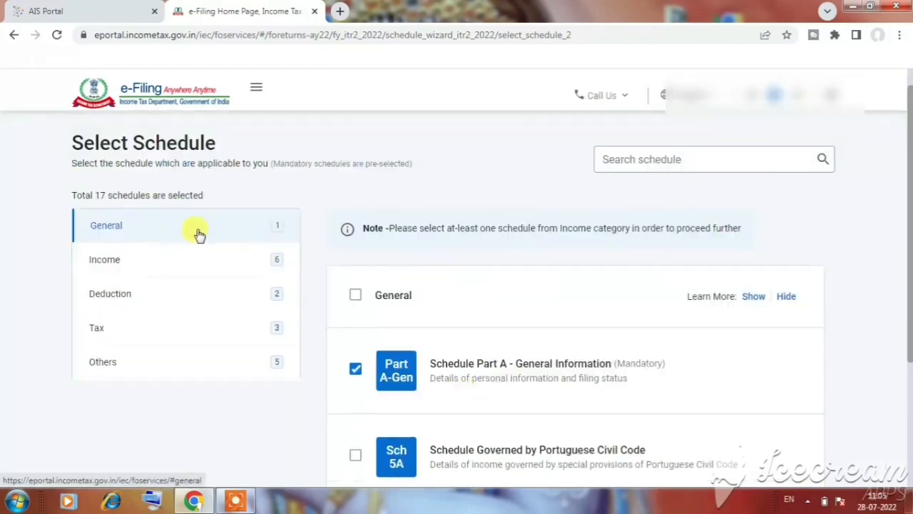
scroll(286, 237, "down", 1)
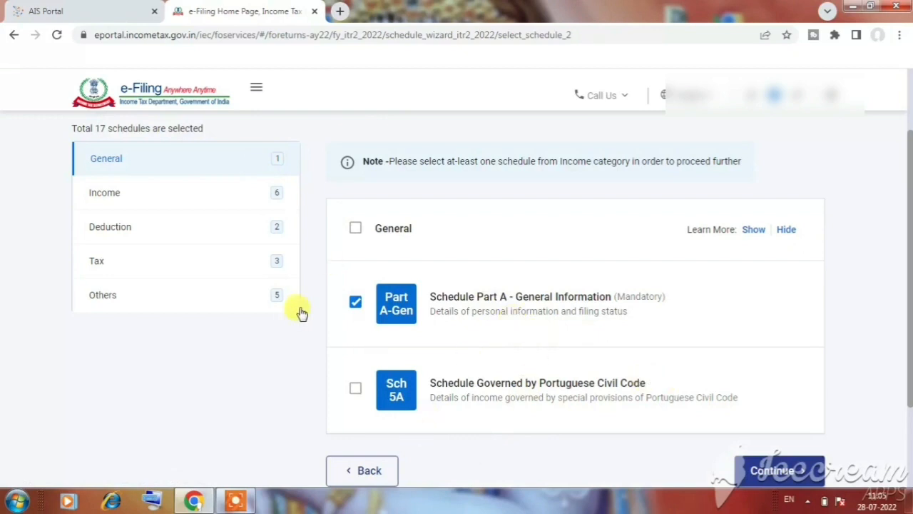
scroll(300, 309, "up", 1)
scroll(627, 389, "down", 1)
scroll(578, 371, "up", 1)
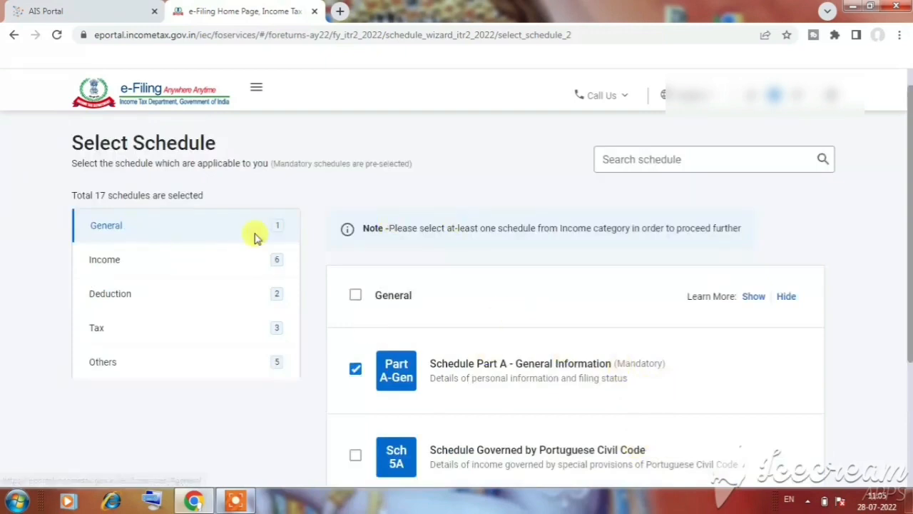
left_click(135, 226)
scroll(321, 257, "down", 2)
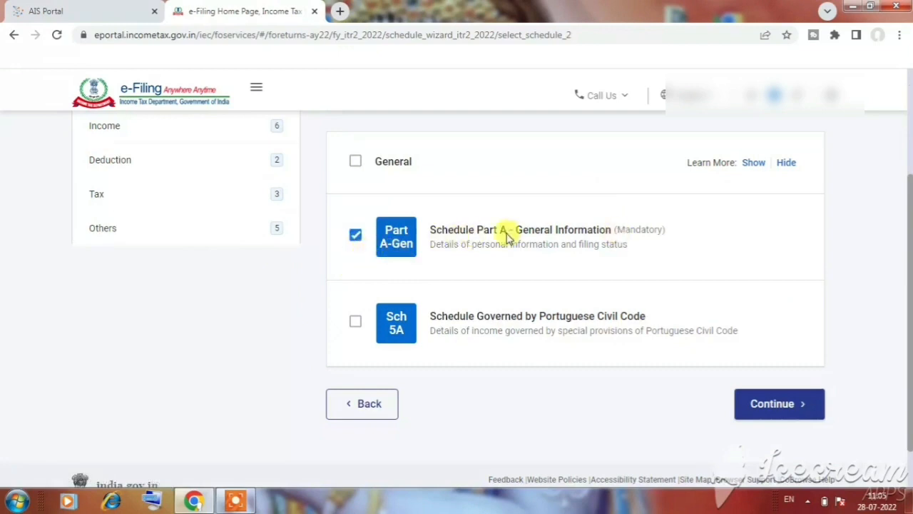
scroll(299, 243, "up", 1)
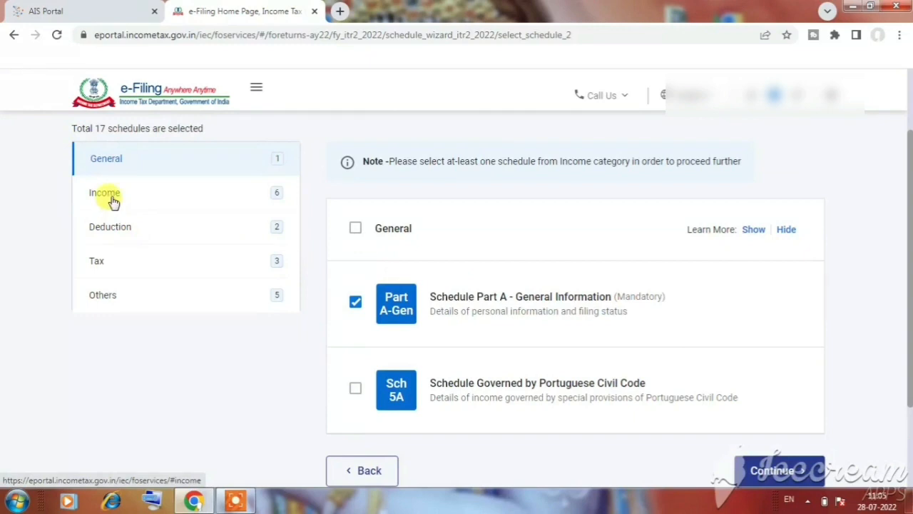
Open the Income schedules, and clear and reselect Schedule Salary, dismissing the Windows color scheme prompt
left_click(113, 202)
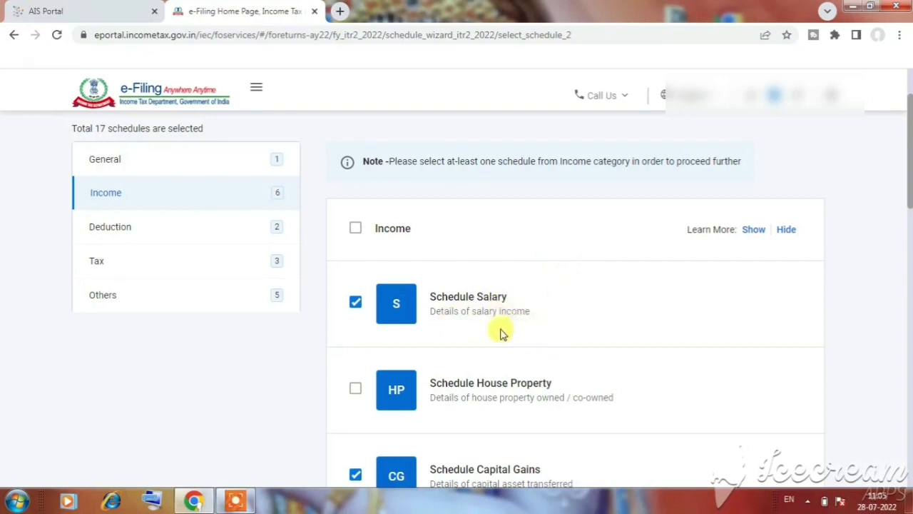
scroll(504, 298, "down", 1)
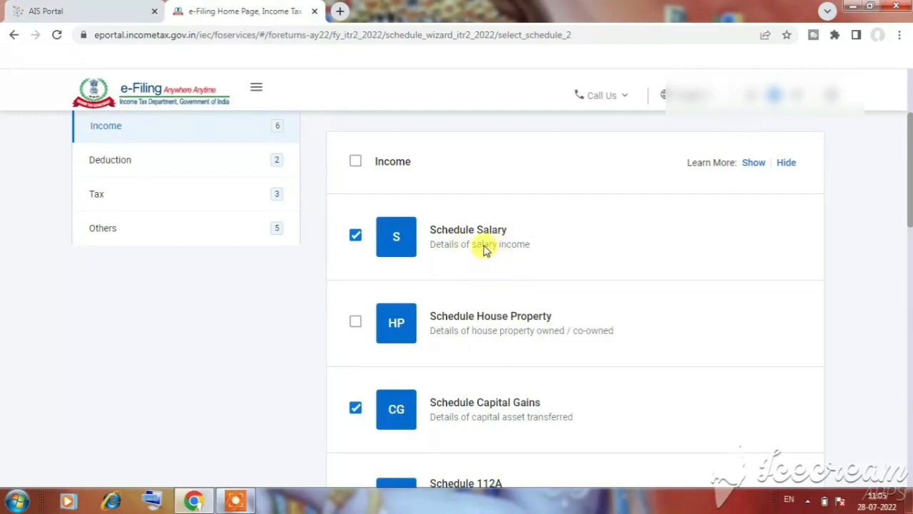
left_click(356, 236)
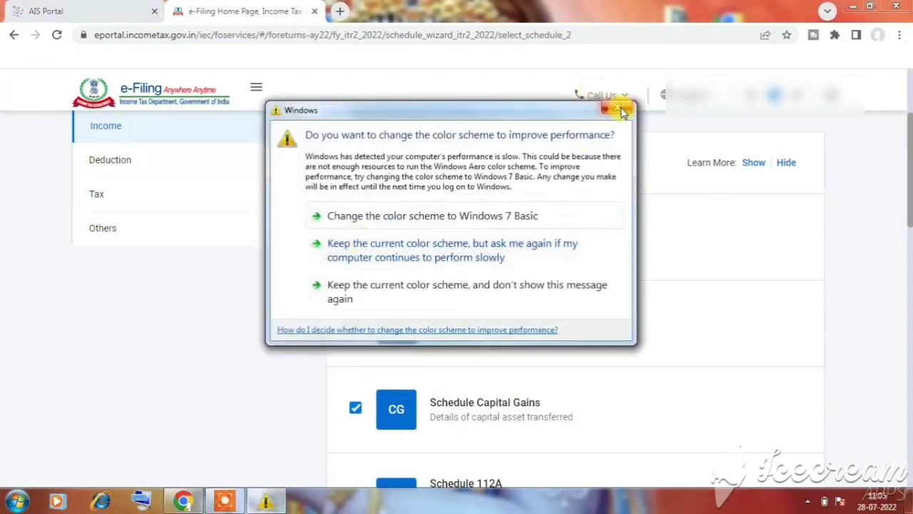
left_click(621, 110)
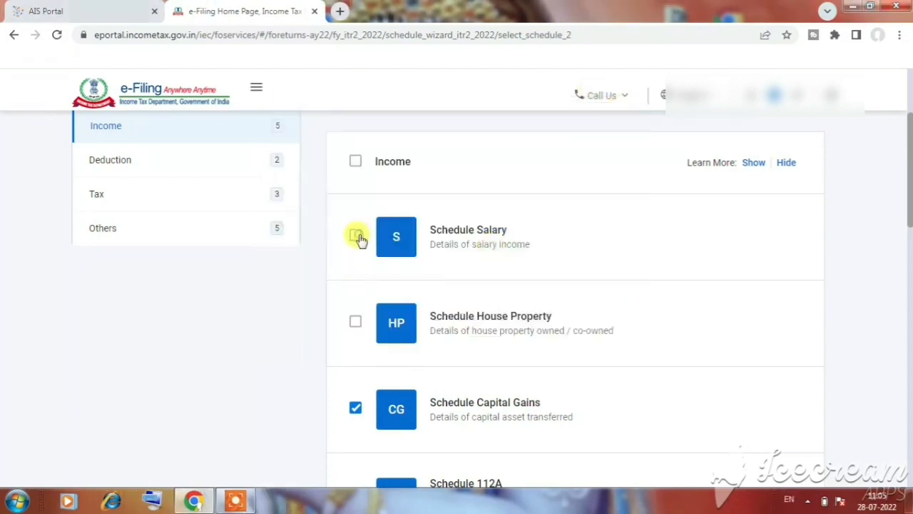
Examine the House Property, Capital Gains and 112A schedules, highlighting the Schedule 112A description
scroll(611, 247, "down", 1)
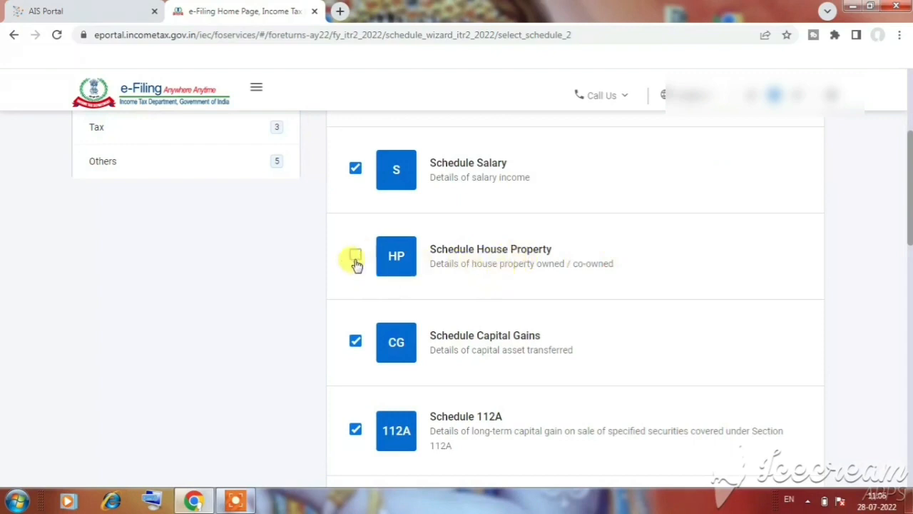
scroll(532, 270, "down", 1)
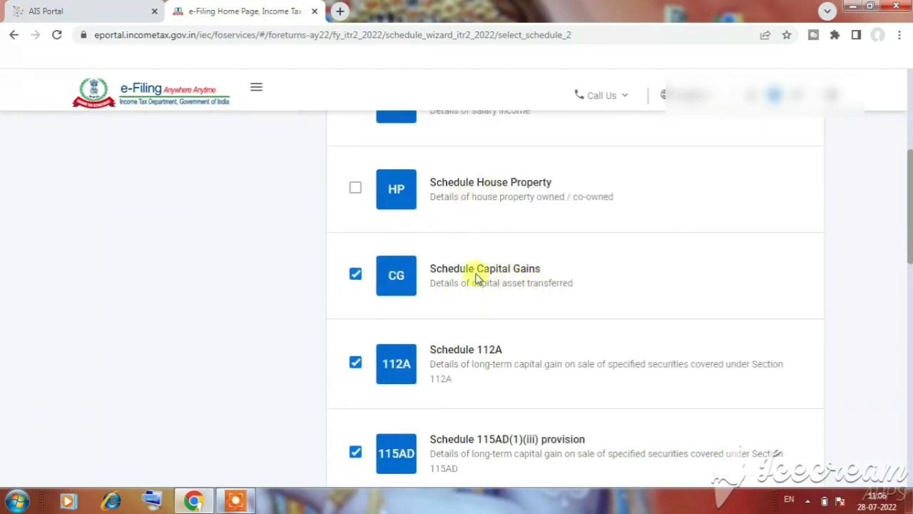
scroll(540, 277, "down", 1)
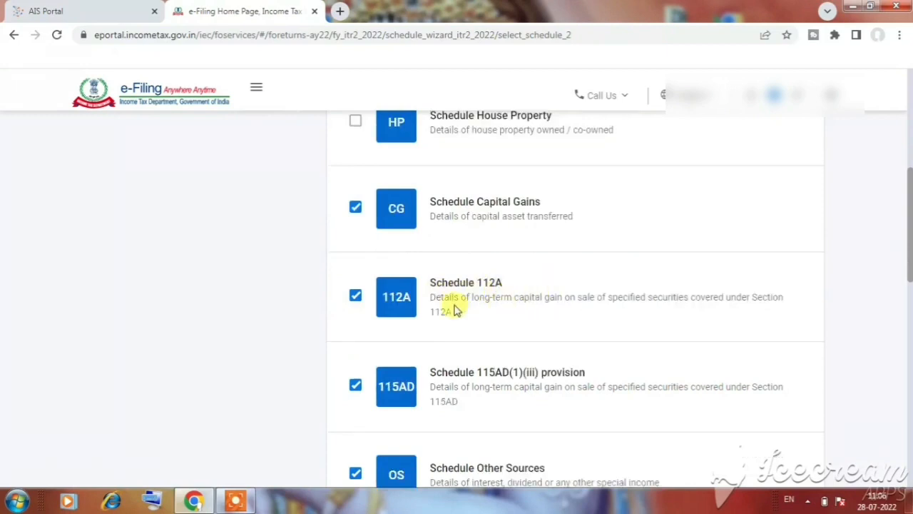
left_click_drag(473, 305, 545, 314)
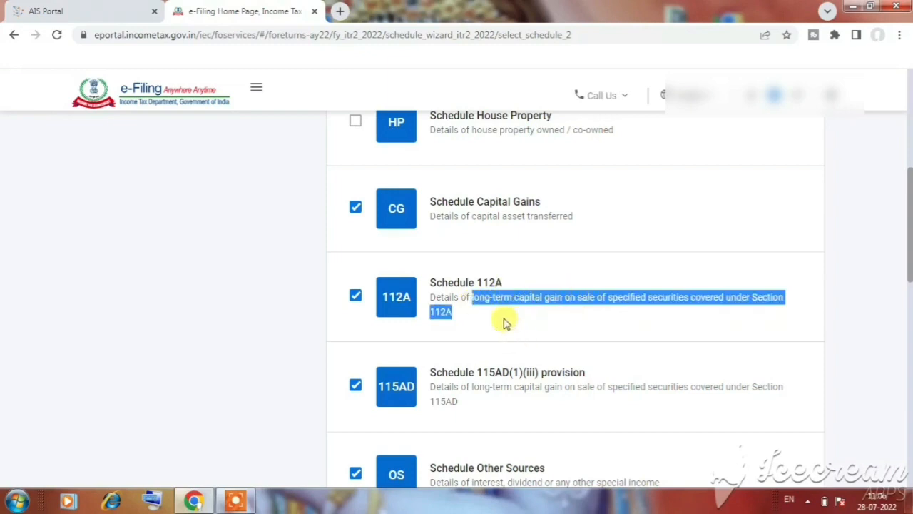
Clear the Schedule 115AD(1)(iii) provision in the Income schedules, leaving Schedule 112A selected
left_click(341, 315)
scroll(475, 342, "down", 2)
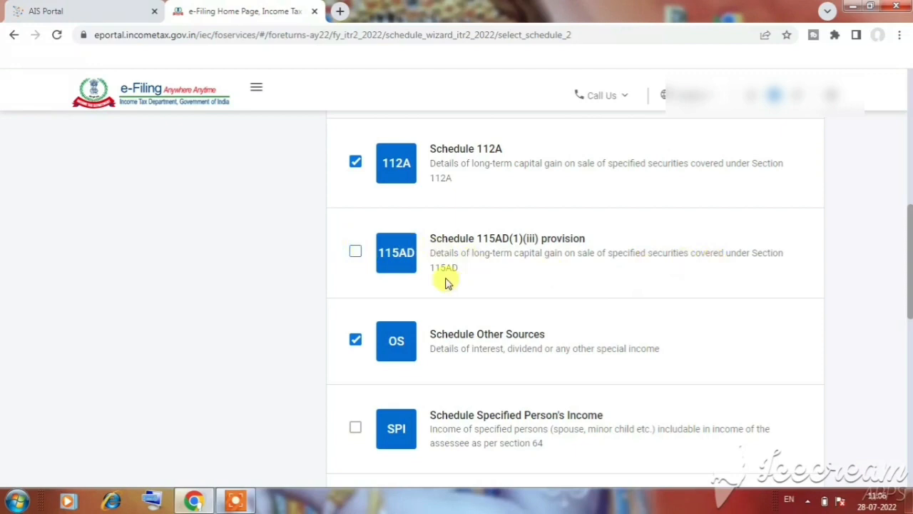
scroll(544, 321, "down", 1)
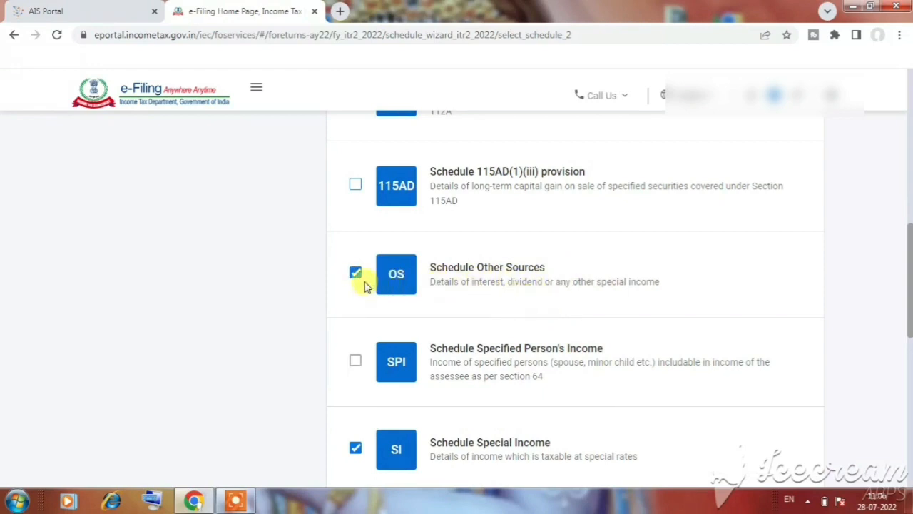
Examine the remaining Income schedules from Other Sources to Tax Relief, highlighting the Schedule Special Income description
scroll(480, 284, "down", 2)
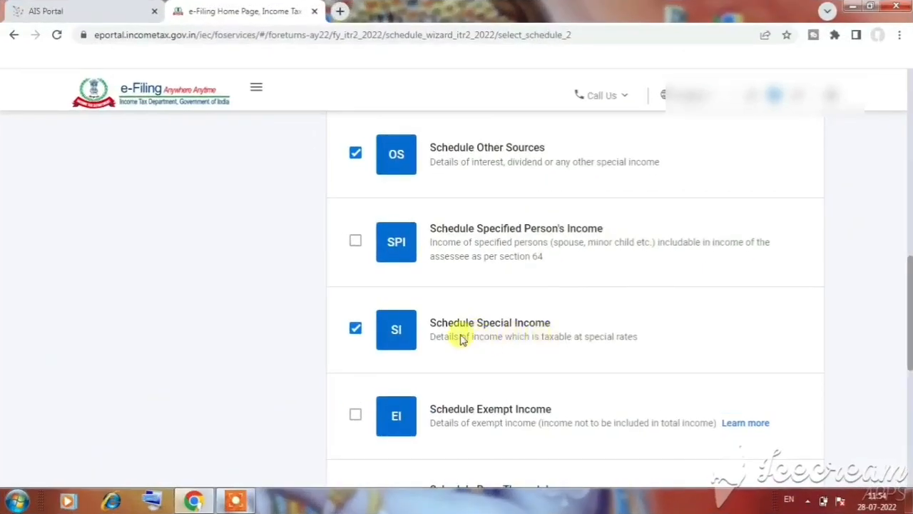
left_click_drag(502, 341, 607, 351)
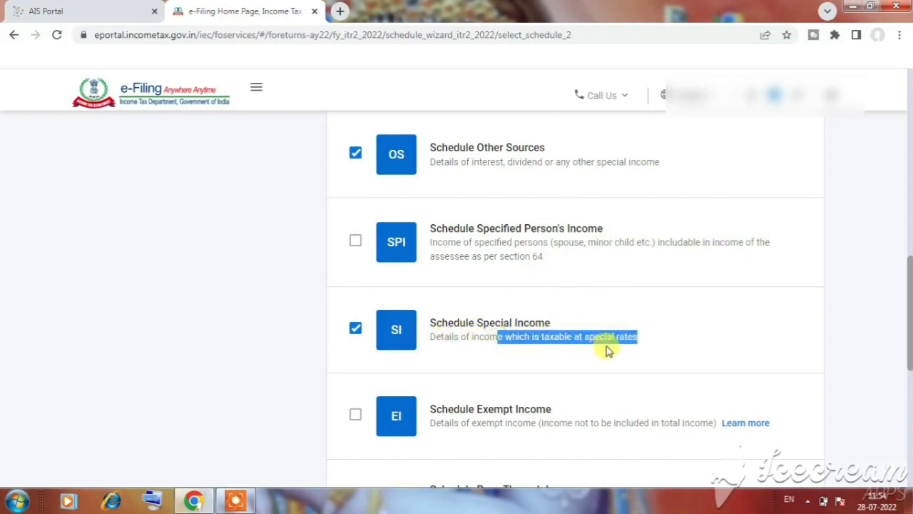
left_click(357, 338)
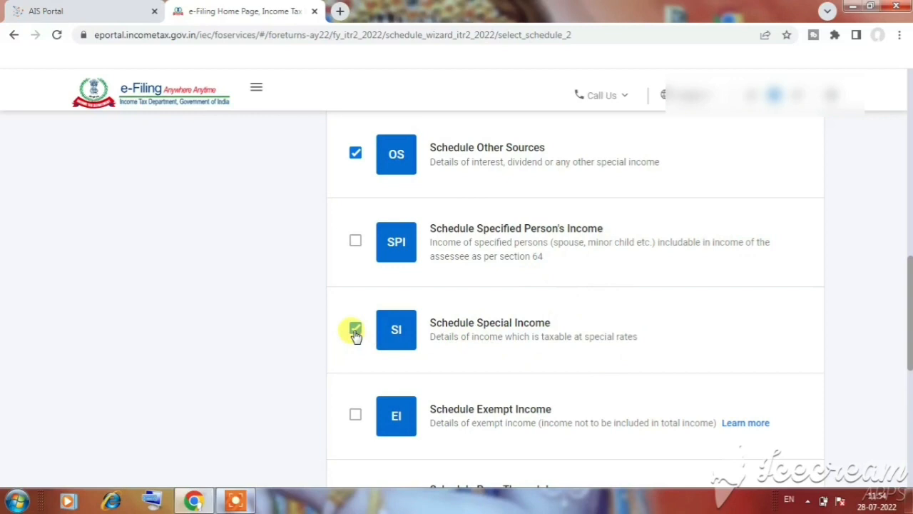
scroll(257, 289, "down", 2)
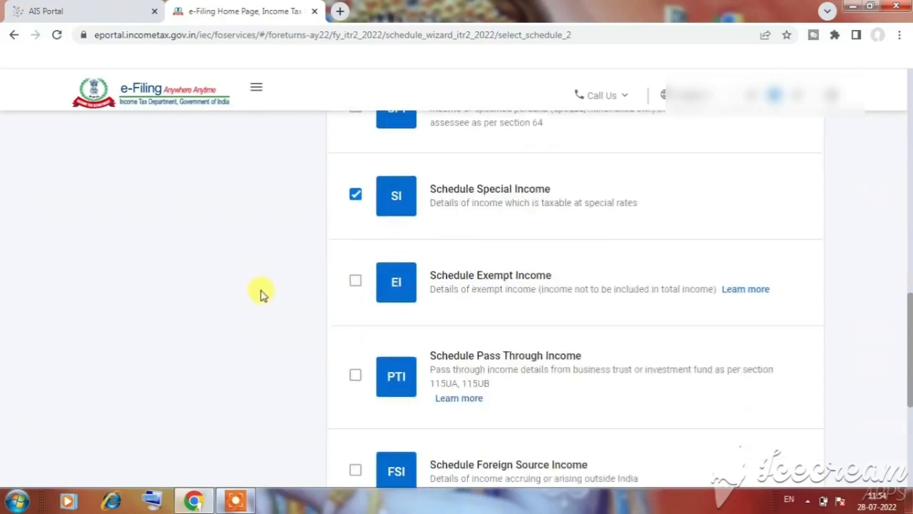
scroll(262, 292, "down", 1)
scroll(261, 293, "down", 1)
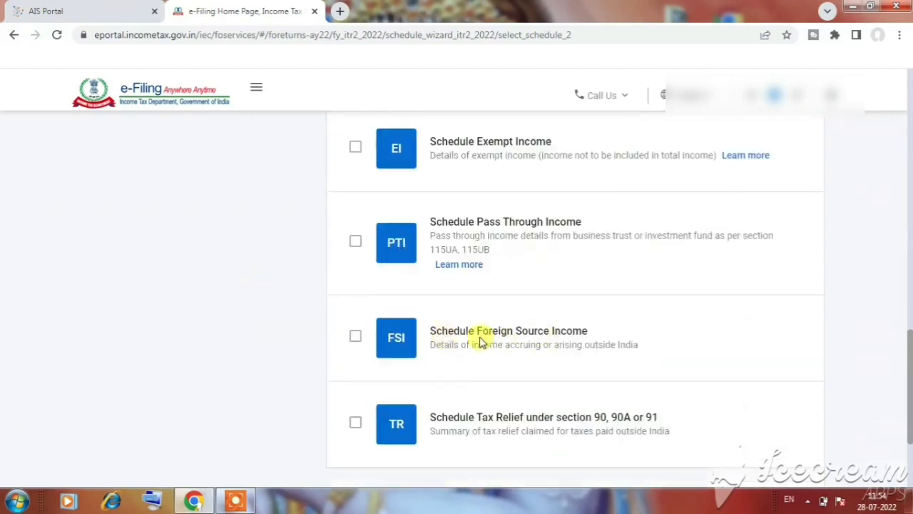
scroll(261, 299, "up", 8)
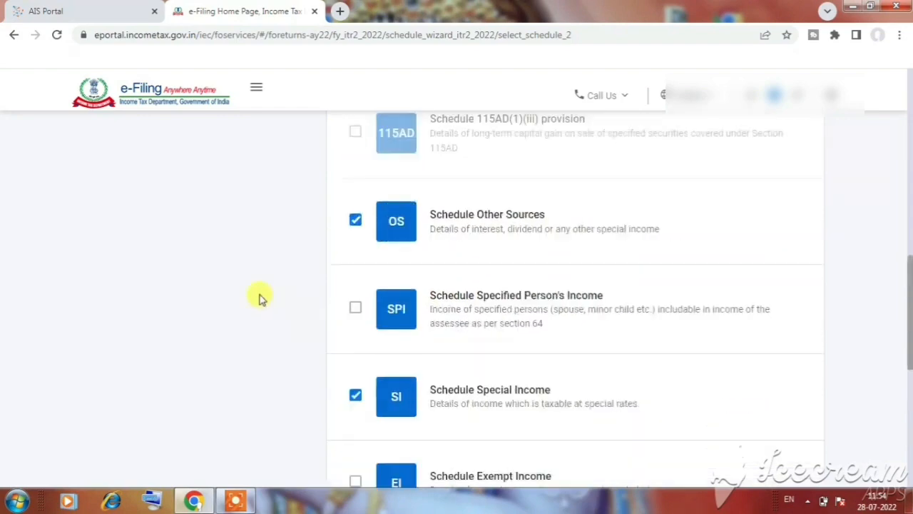
scroll(260, 298, "up", 3)
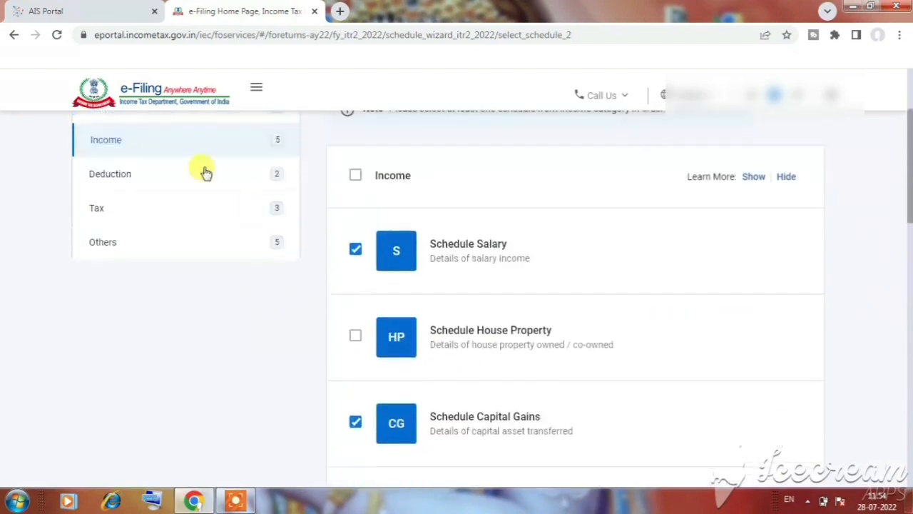
Review the Deduction schedules 80G, 80GGA, 80D and Chapter VI-A, highlighting the example sections 80C, 80CCD and 80E
left_click(253, 176)
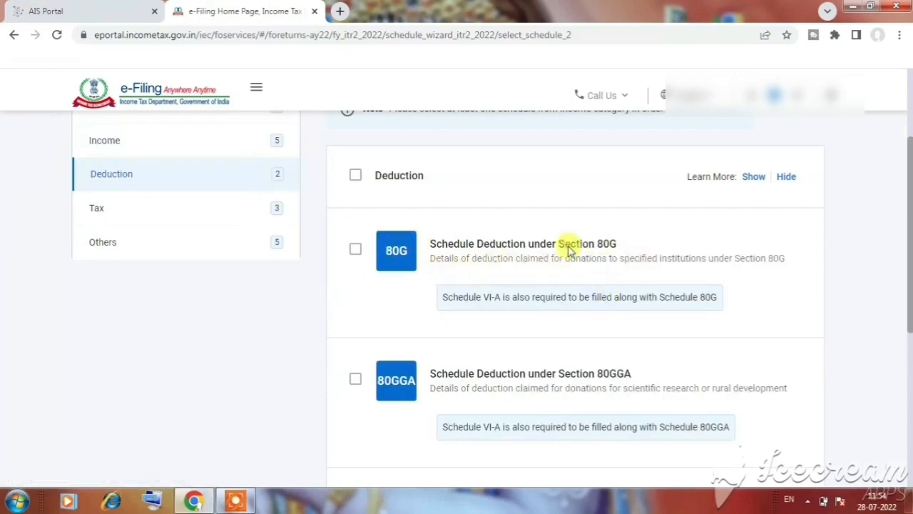
scroll(593, 262, "down", 2)
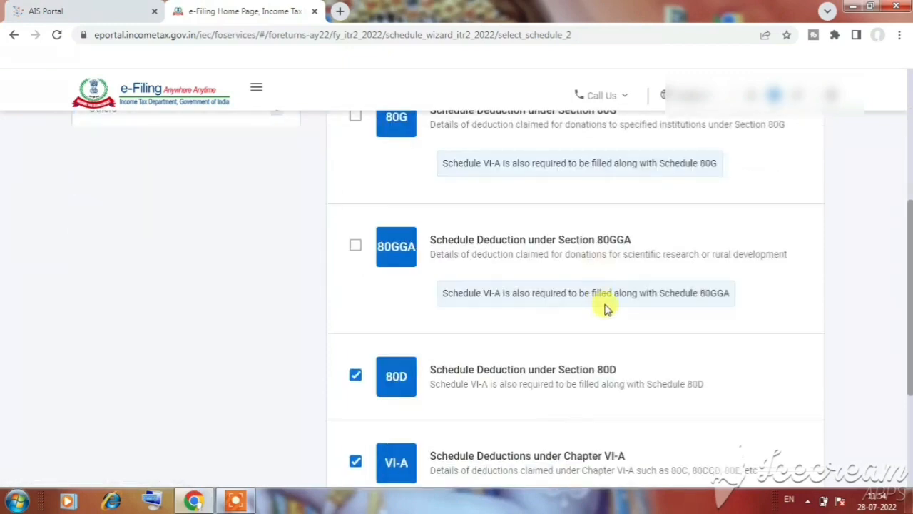
scroll(604, 311, "down", 2)
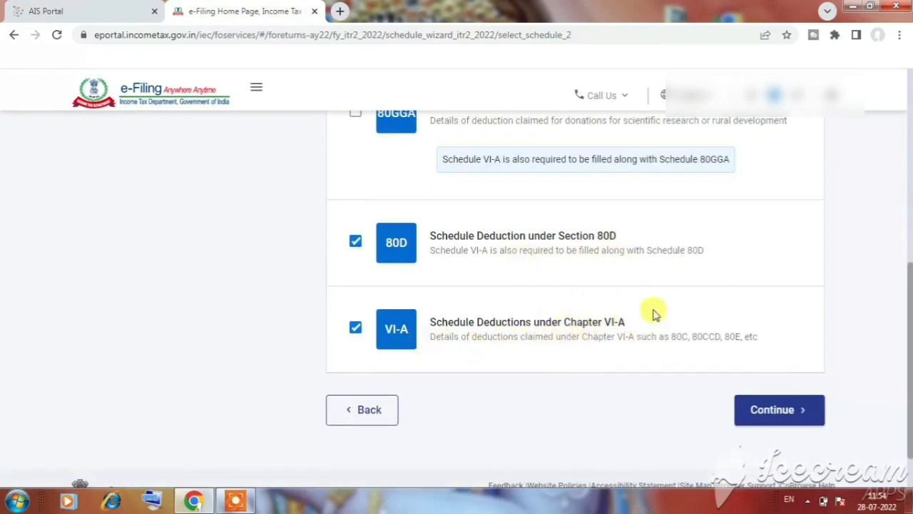
left_click_drag(564, 322, 741, 352)
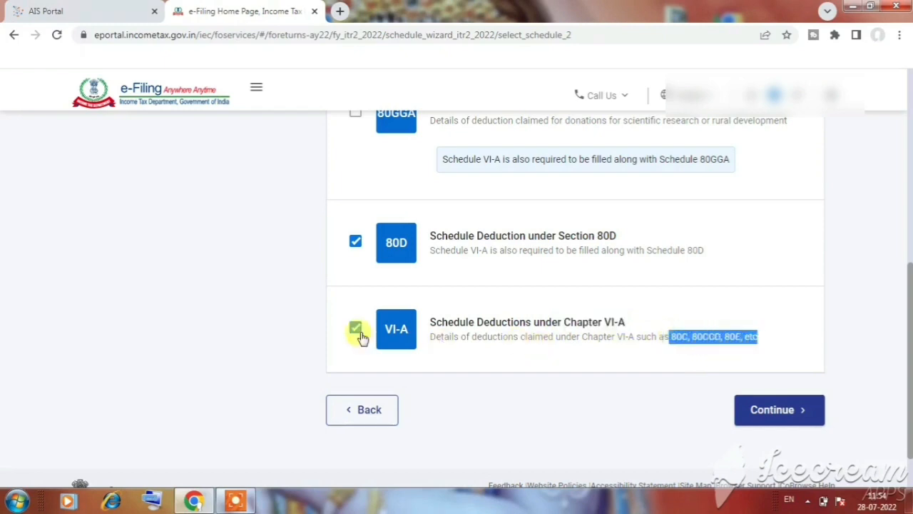
Open the Tax schedules and select Schedule Tax Deducted At Source and Schedule Tax Collected At Source
scroll(249, 280, "up", 5)
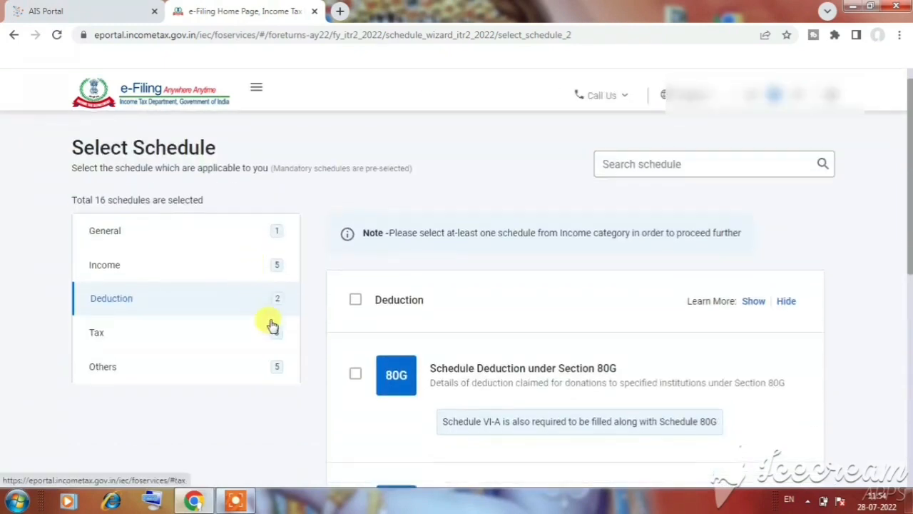
scroll(269, 325, "down", 1)
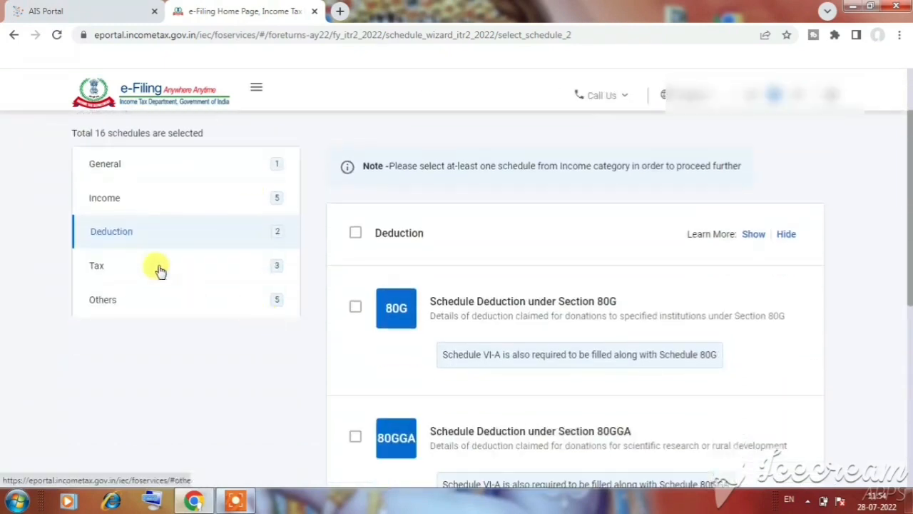
left_click(251, 268)
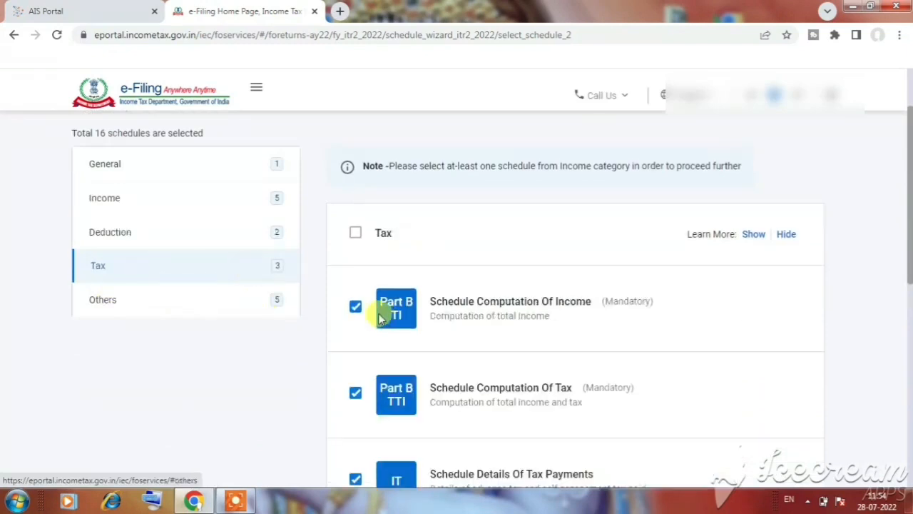
scroll(379, 310, "down", 2)
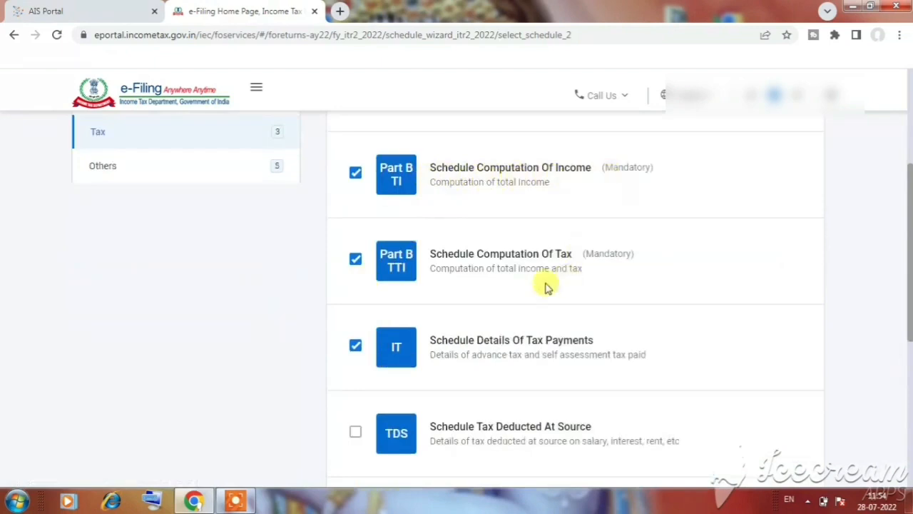
scroll(471, 350, "down", 1)
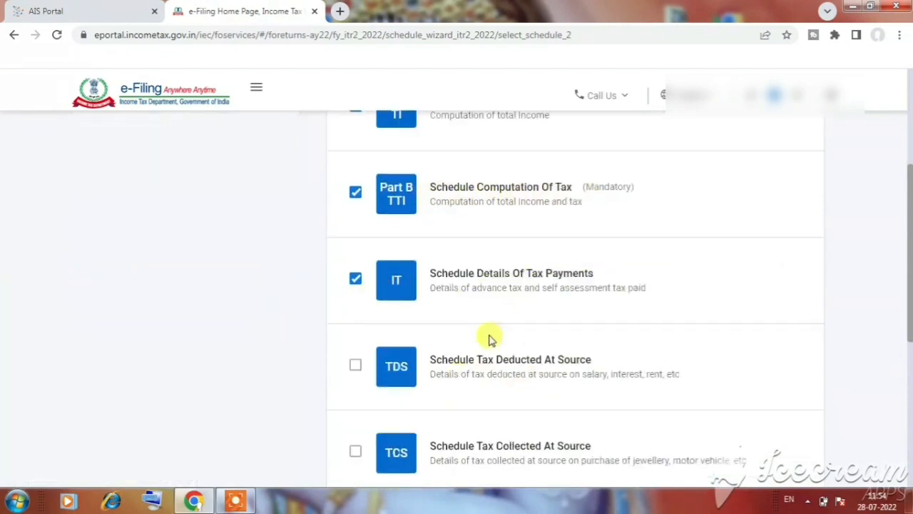
scroll(536, 293, "down", 1)
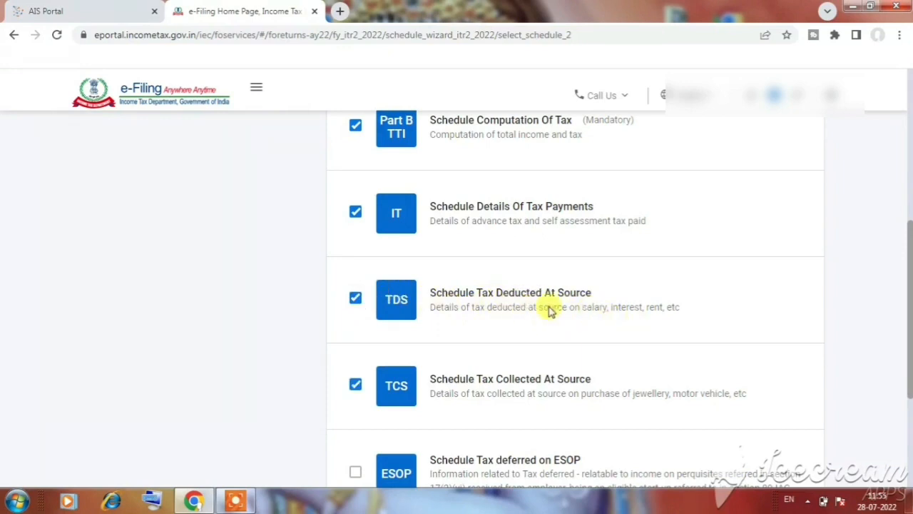
Examine the schedules in the Others category, from CYLA, BFLA and CFL to AMT, AMTC and Assets and Liabilities
scroll(219, 275, "up", 3)
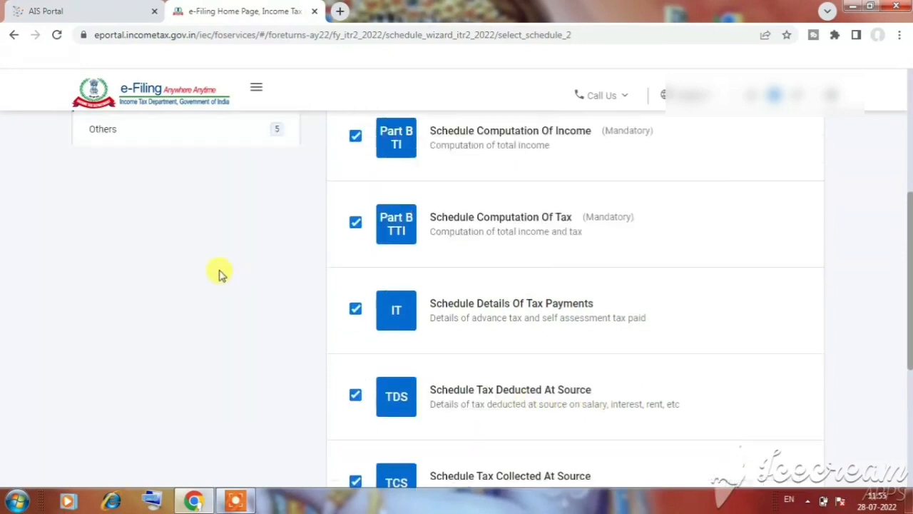
left_click(214, 237)
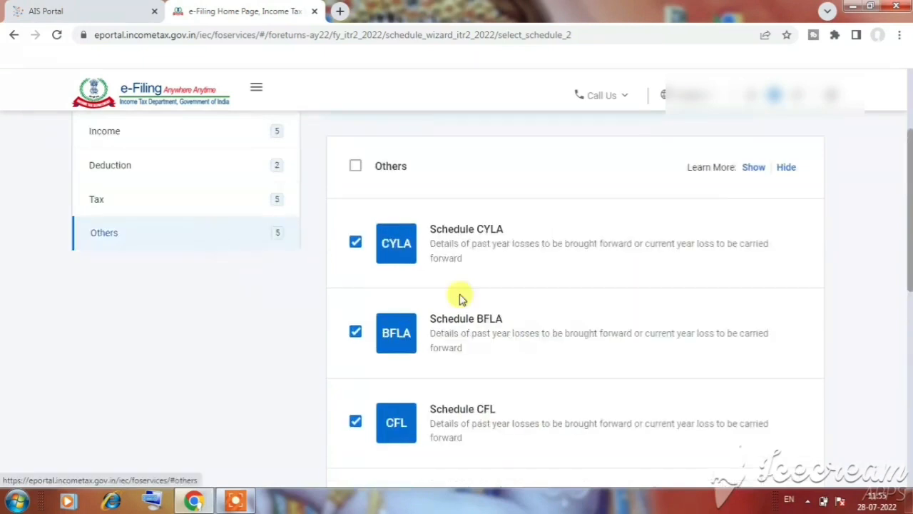
scroll(451, 180, "down", 2)
scroll(451, 180, "up", 2)
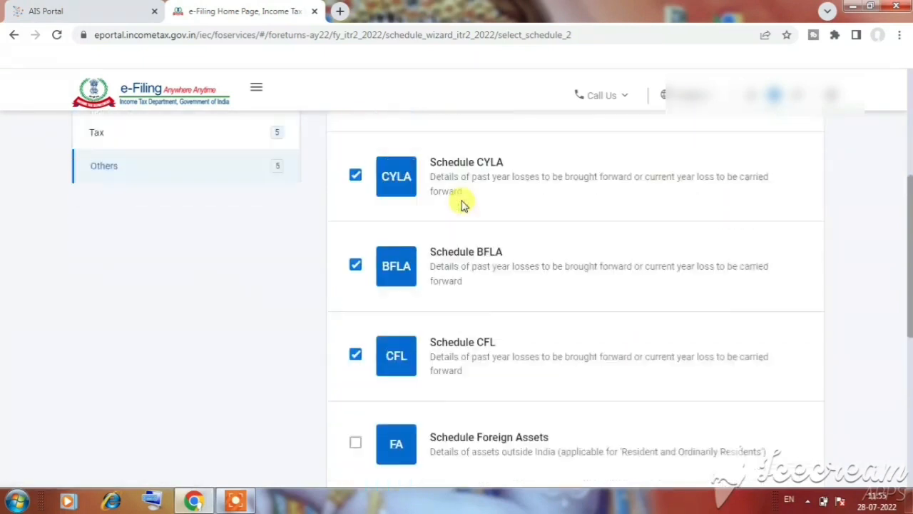
scroll(434, 229, "down", 1)
scroll(499, 272, "down", 1)
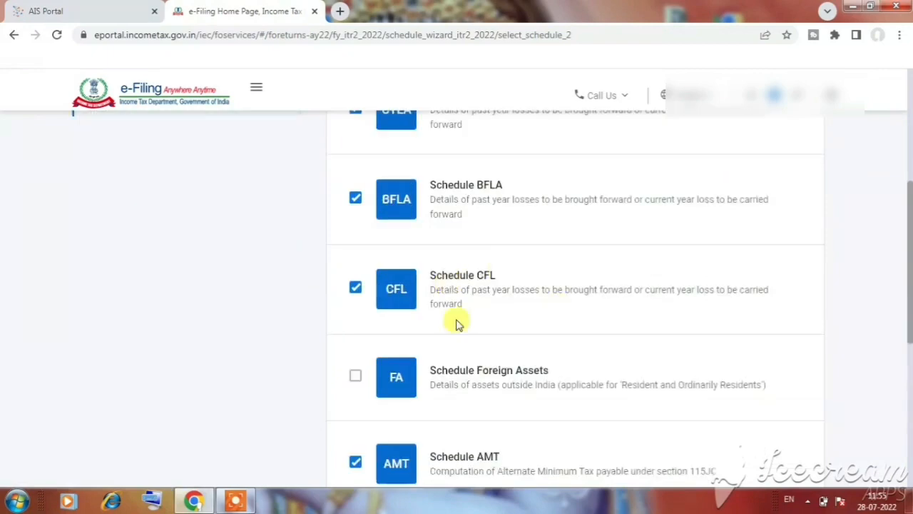
scroll(526, 326, "down", 2)
scroll(515, 326, "down", 3)
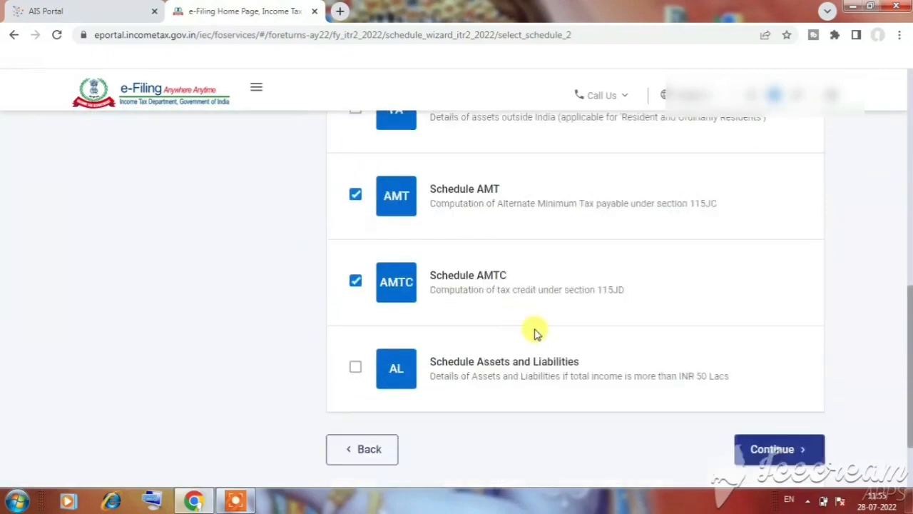
Proceed with the selected schedules, skipping the schedule questions and acknowledging the notice about the pre-filled return
left_click(774, 353)
left_click(596, 355)
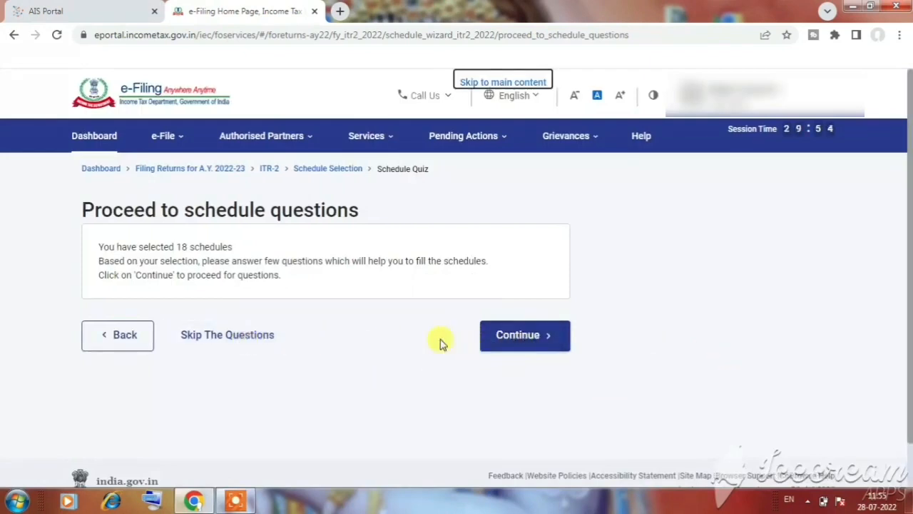
left_click(233, 341)
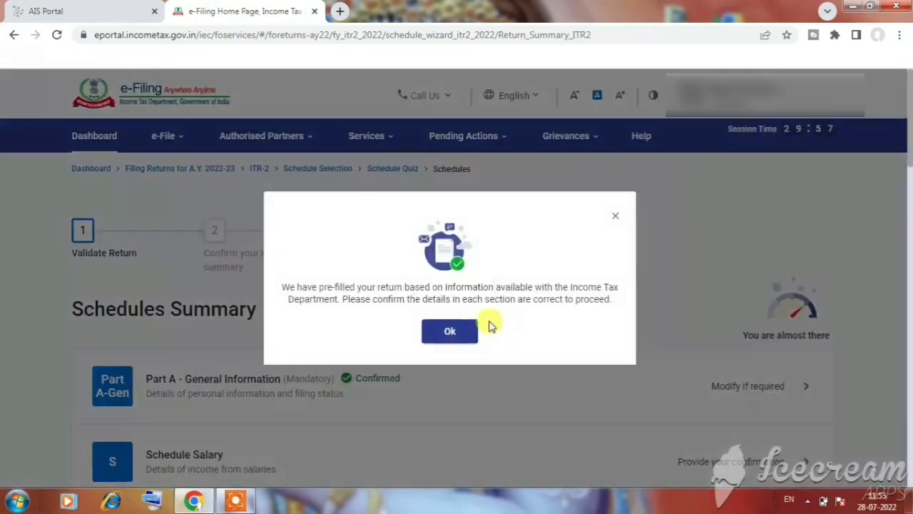
left_click(455, 334)
Open Schedule Salary from the Schedules Summary and bring its Gross Salary section into view
scroll(464, 354, "down", 2)
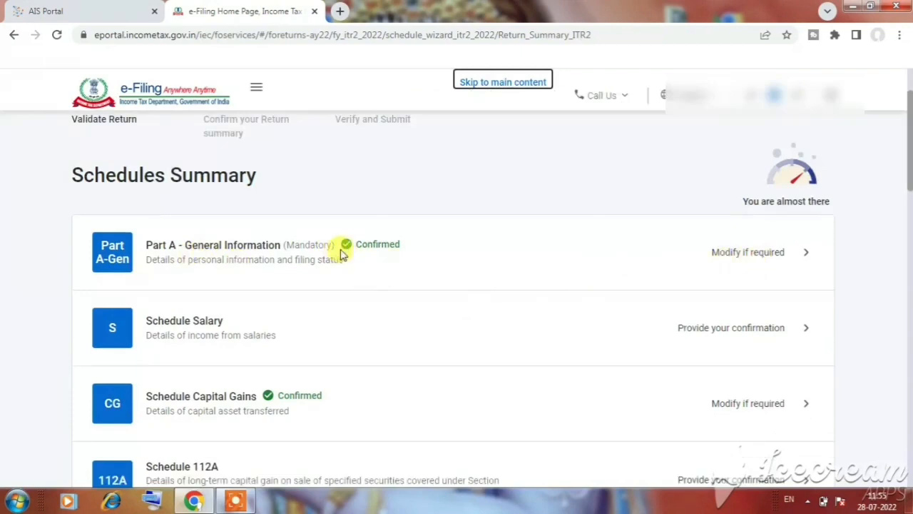
scroll(196, 257, "down", 1)
left_click(778, 264)
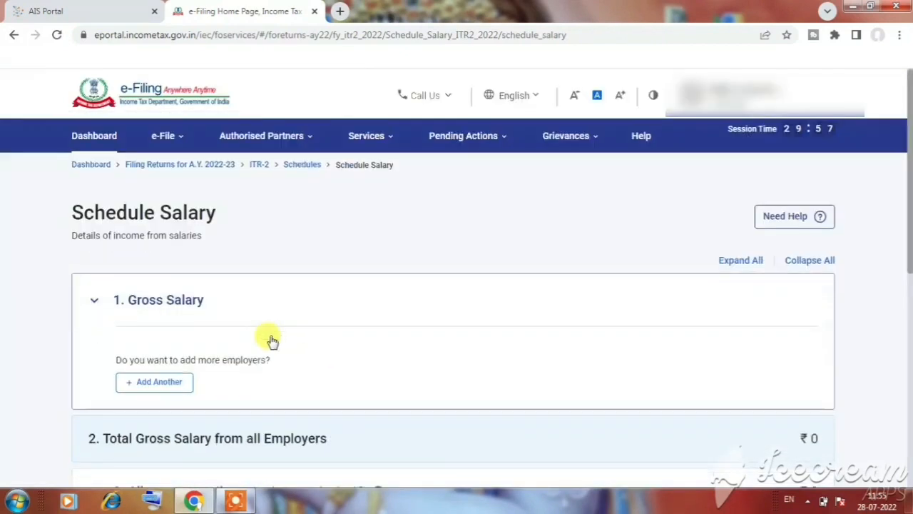
scroll(271, 340, "down", 1)
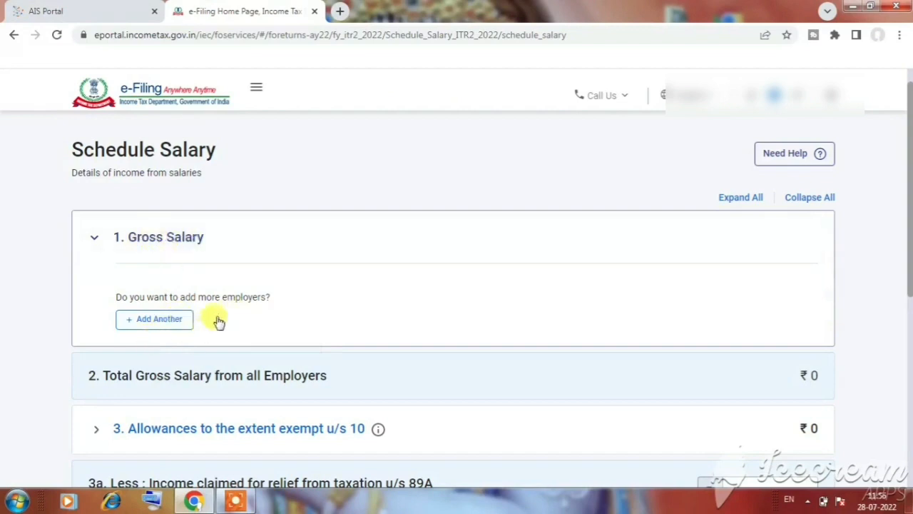
Open a new employer entry under Gross Salary, examine its employer details and salary breakup fields, and return to Schedule Salary without adding it
left_click(166, 322)
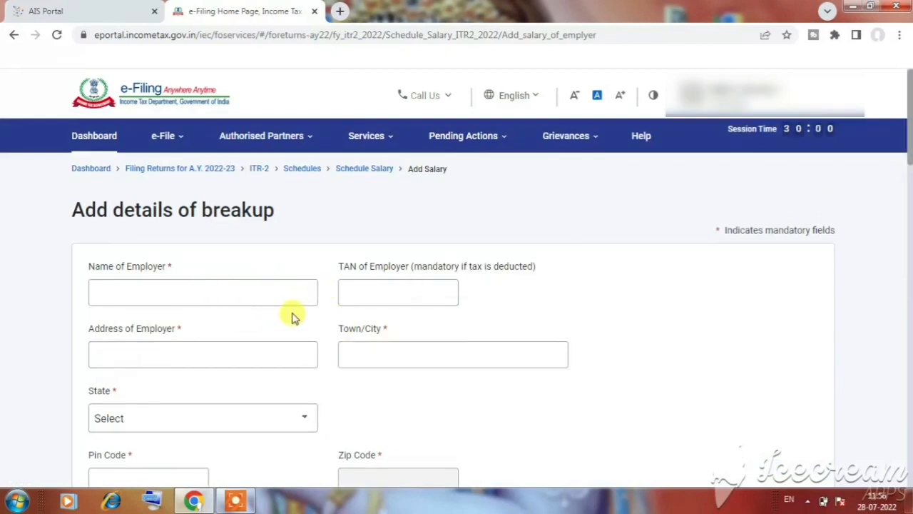
scroll(294, 313, "down", 2)
scroll(271, 245, "up", 1)
scroll(271, 250, "down", 1)
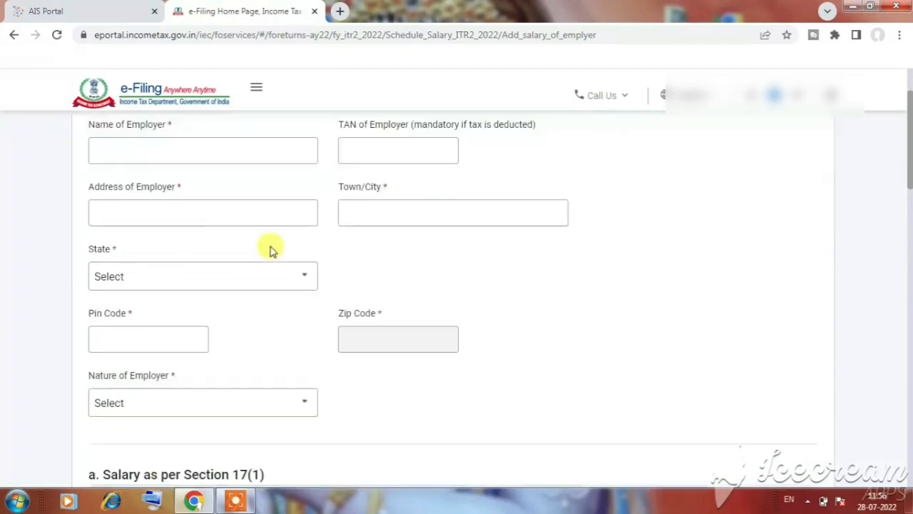
scroll(271, 250, "down", 6)
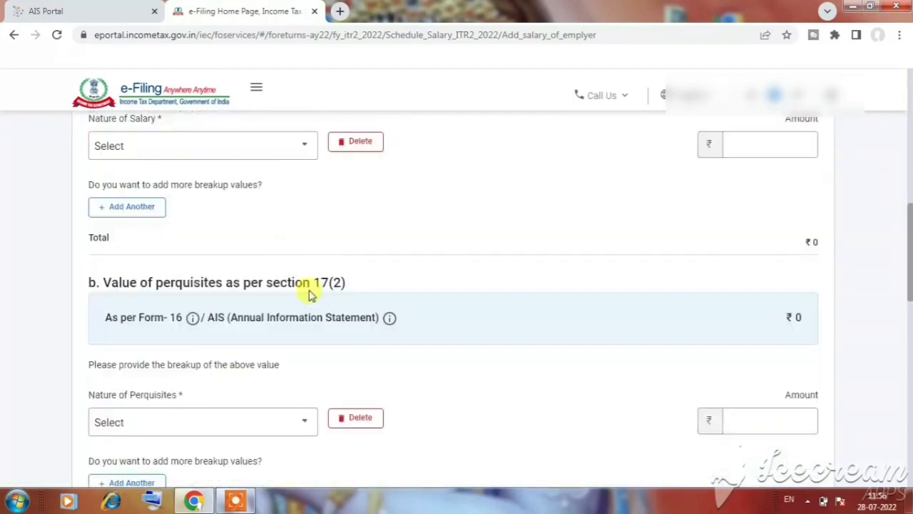
scroll(312, 291, "down", 7)
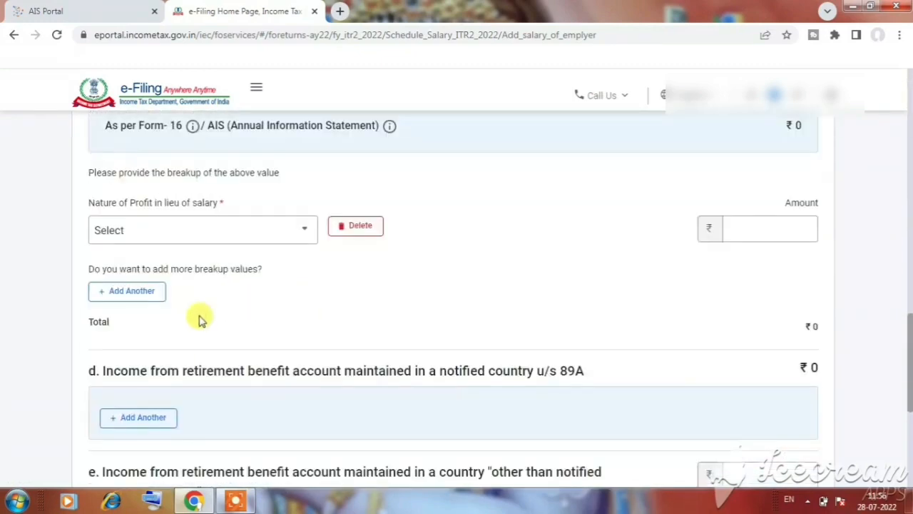
scroll(199, 320, "down", 5)
left_click(117, 311)
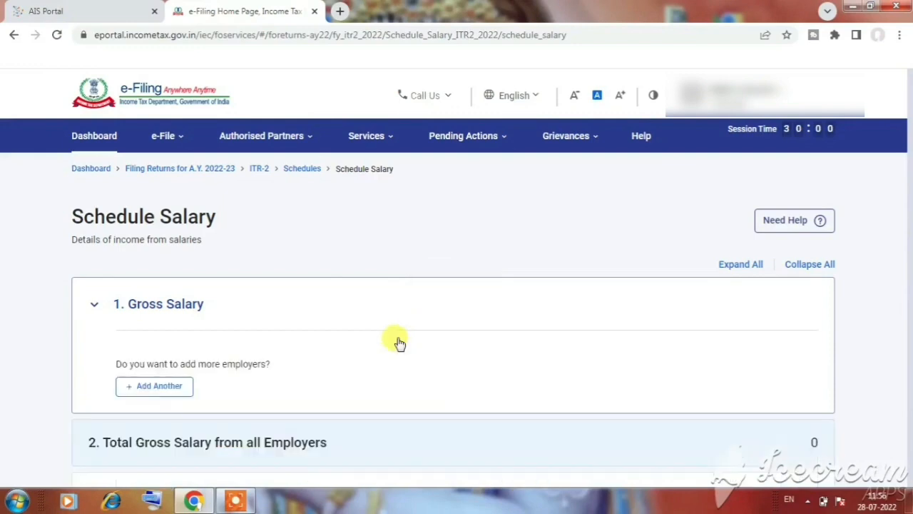
scroll(348, 327, "down", 2)
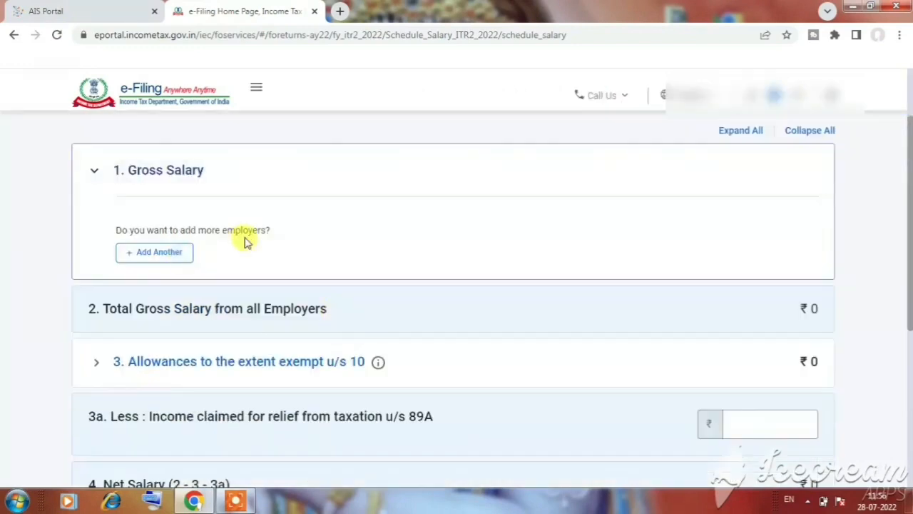
Examine the Schedule Salary items from Gross Salary to Income Chargeable under the head Salaries, and return to the schedules without confirming
scroll(250, 242, "down", 1)
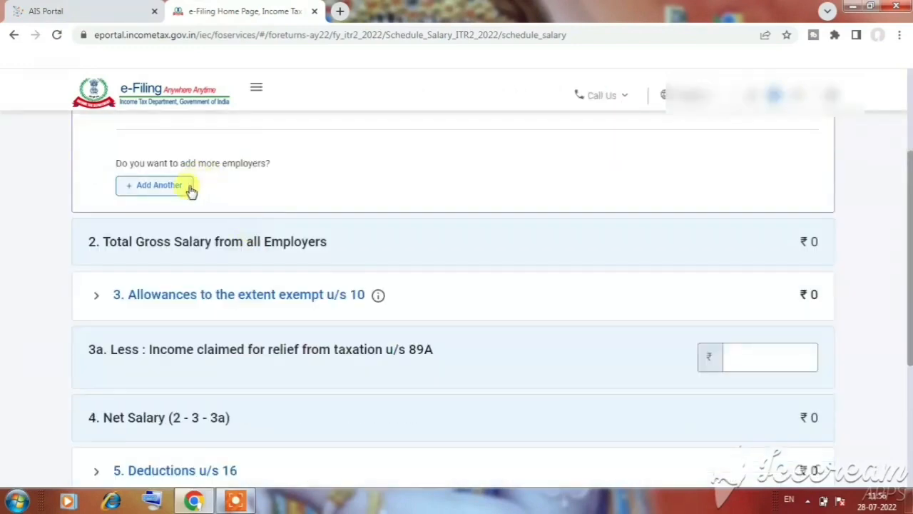
scroll(236, 191, "up", 2)
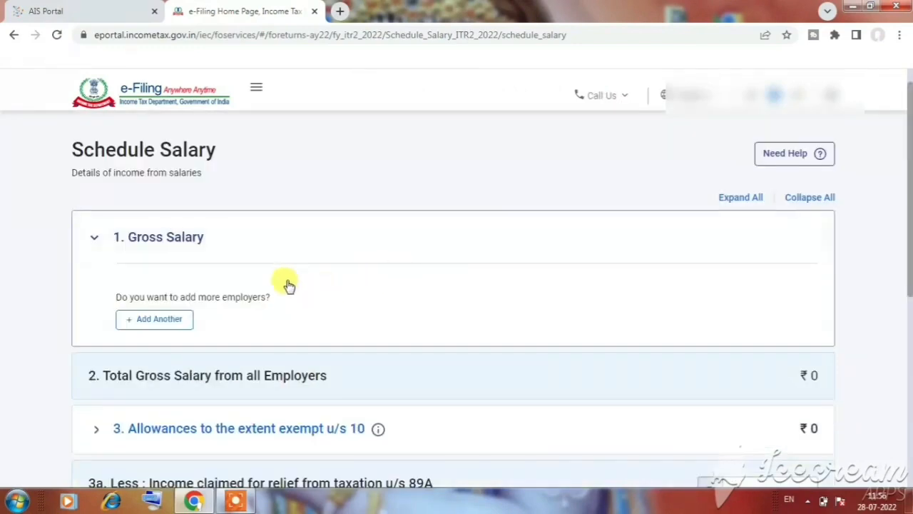
scroll(287, 282, "down", 1)
scroll(290, 282, "down", 1)
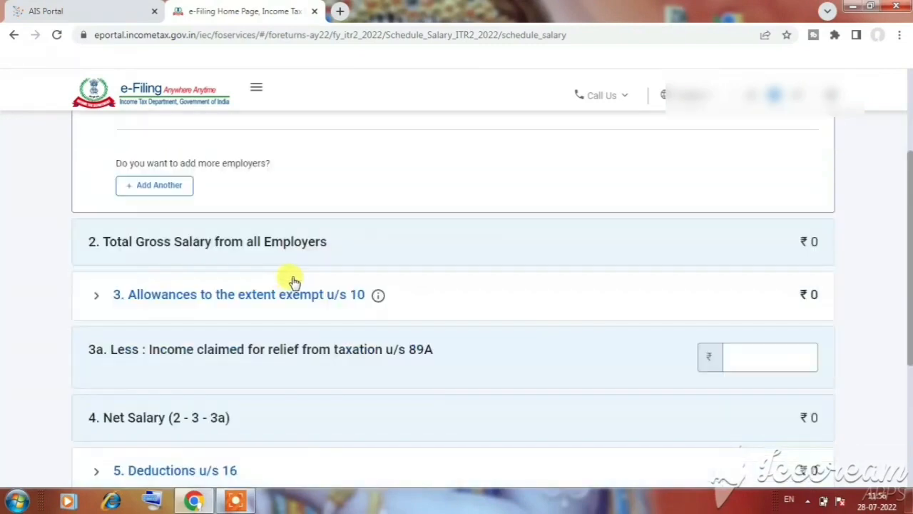
scroll(399, 282, "down", 3)
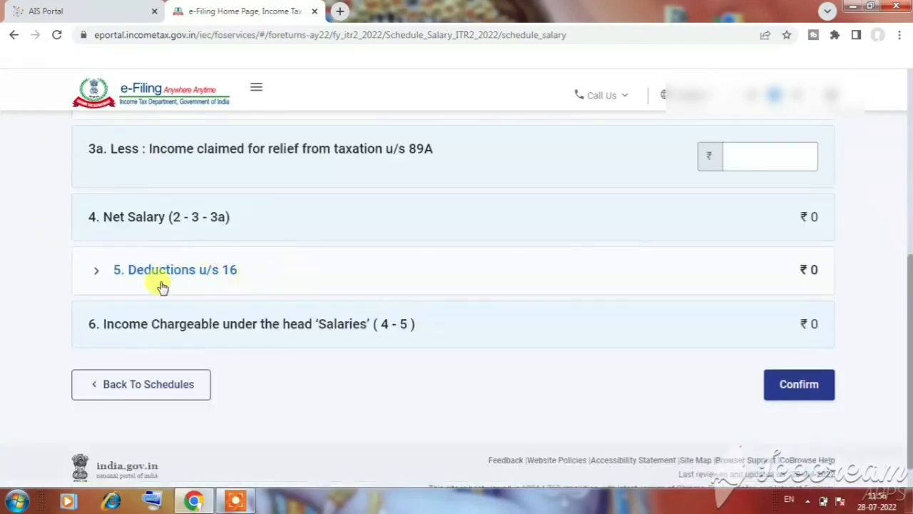
scroll(253, 278, "down", 1)
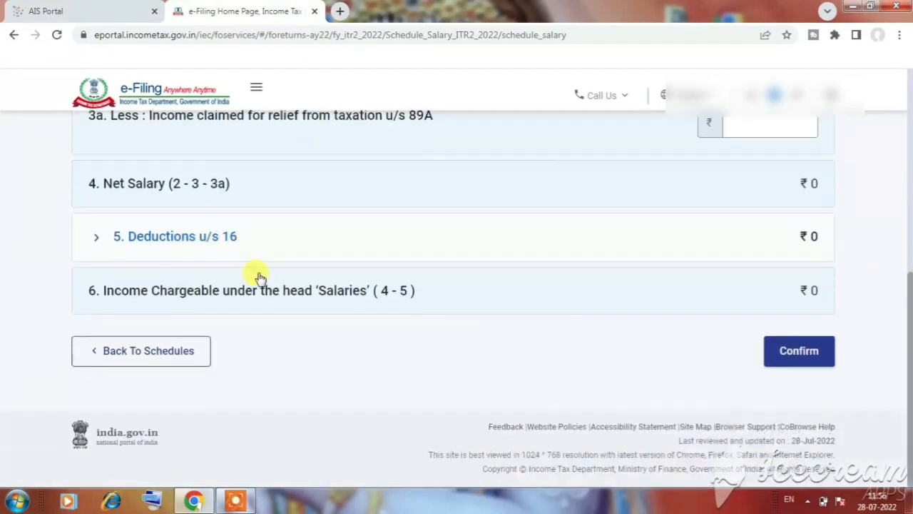
scroll(311, 264, "up", 4)
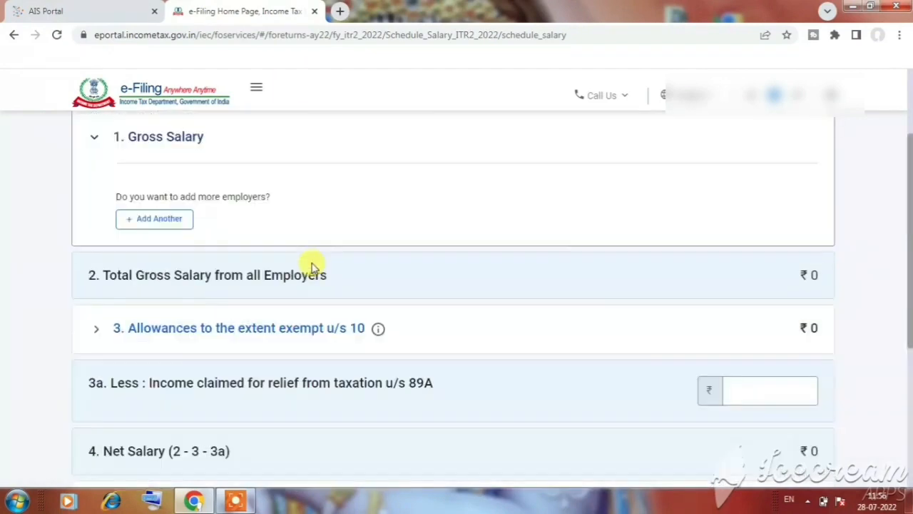
scroll(312, 265, "down", 3)
scroll(314, 263, "up", 1)
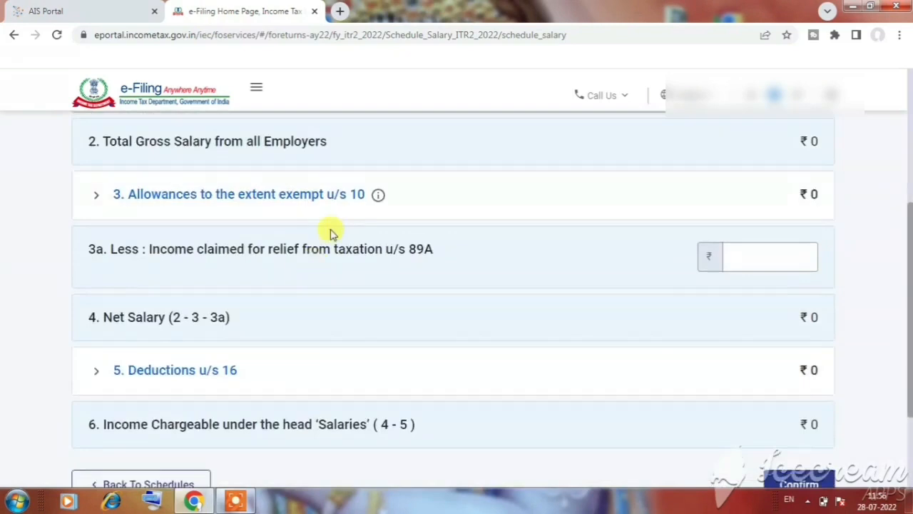
scroll(303, 237, "down", 2)
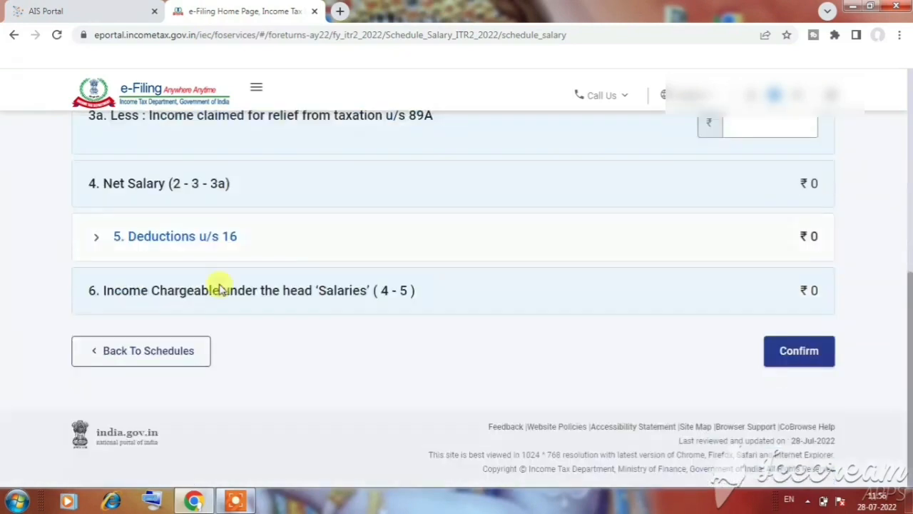
left_click(140, 353)
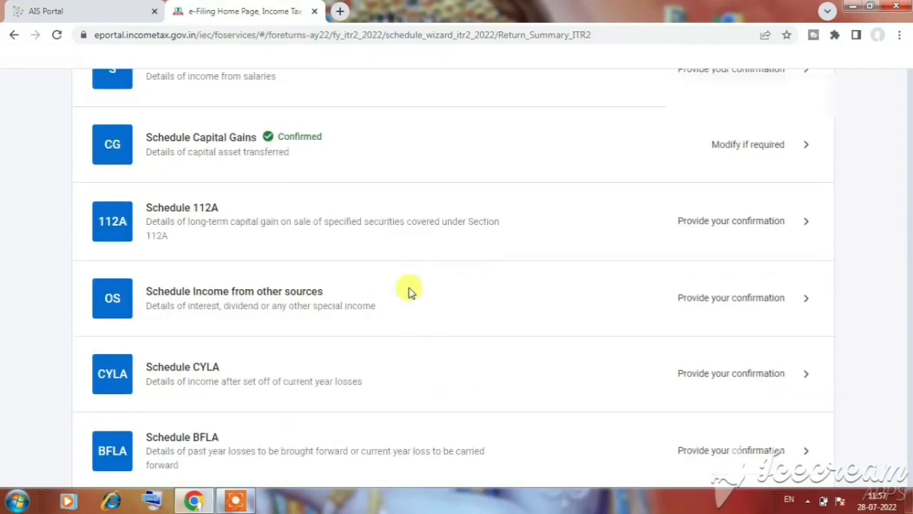
Open Schedule 112A, examine its share/unit entry table, and return to the schedules without confirming
scroll(385, 293, "down", 4)
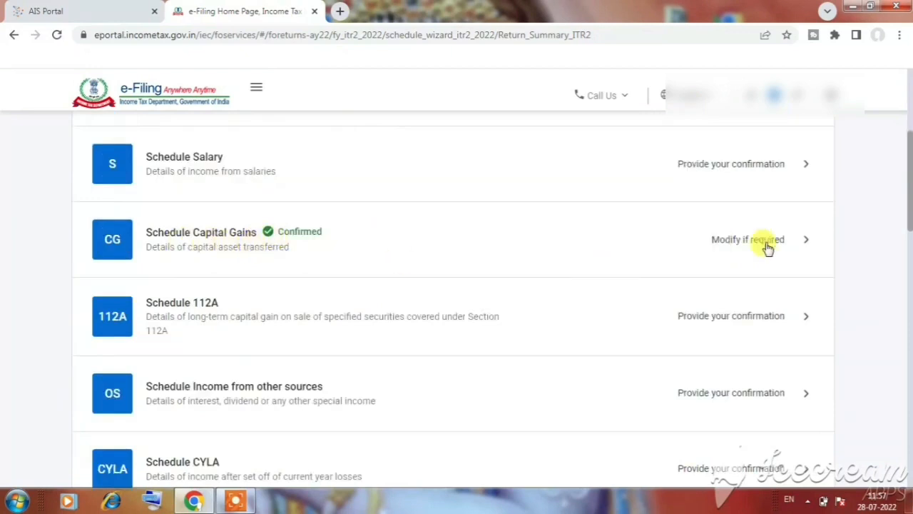
double_click(206, 302)
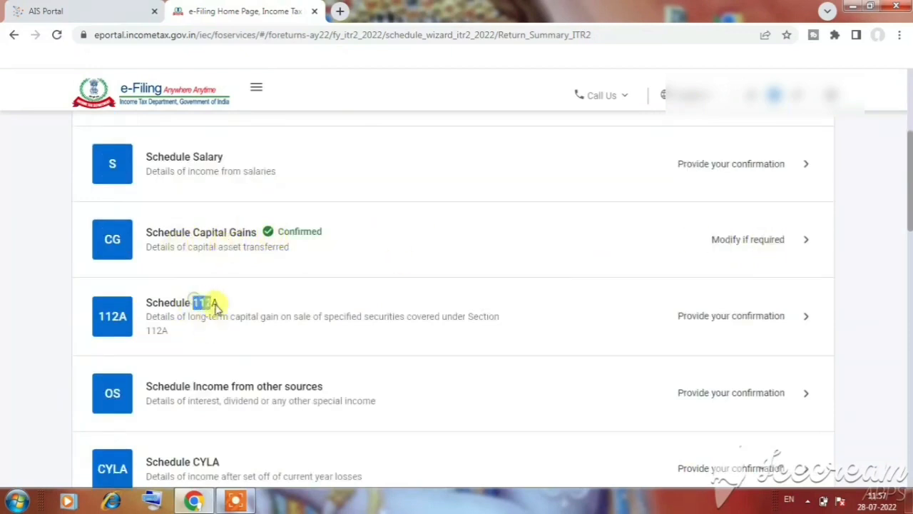
left_click(183, 316)
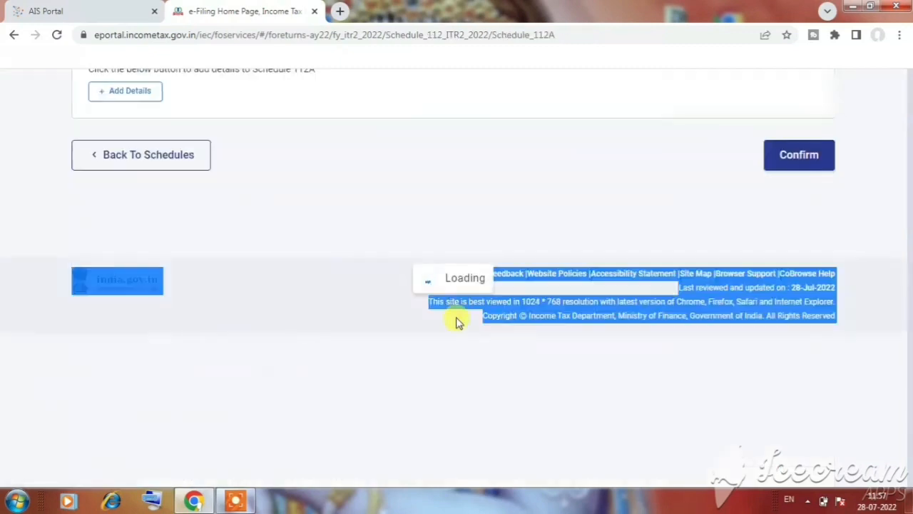
scroll(442, 342, "up", 2)
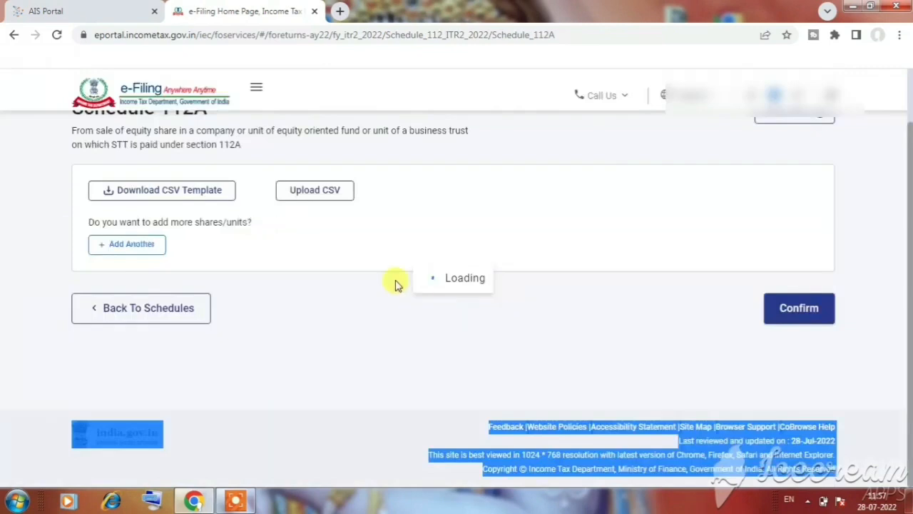
scroll(459, 252, "up", 1)
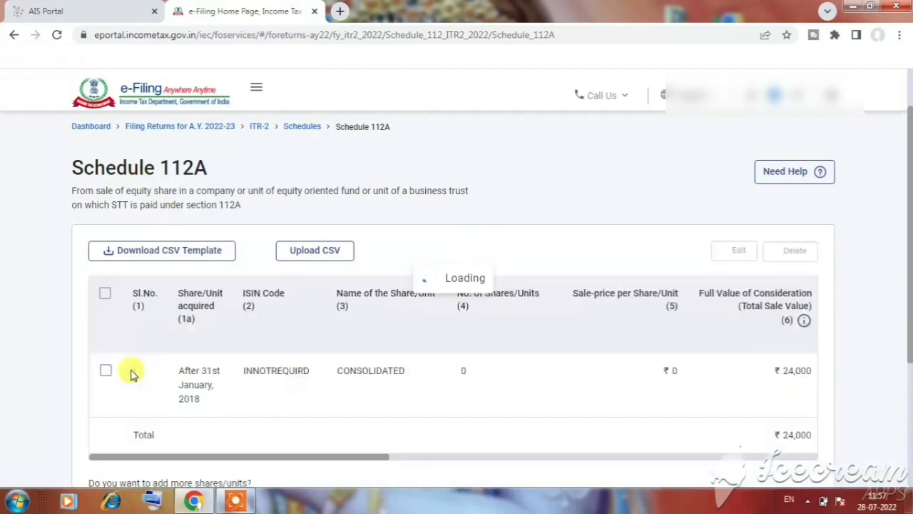
scroll(224, 357, "down", 2)
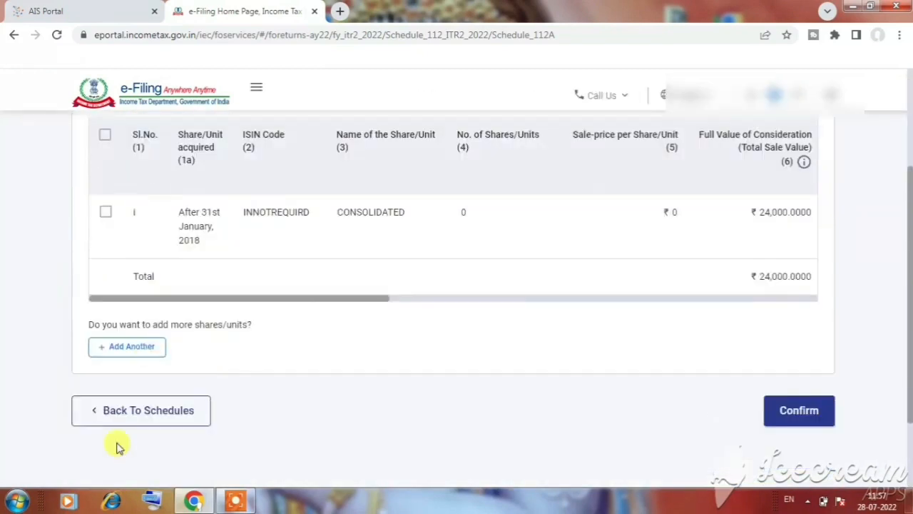
left_click(155, 411)
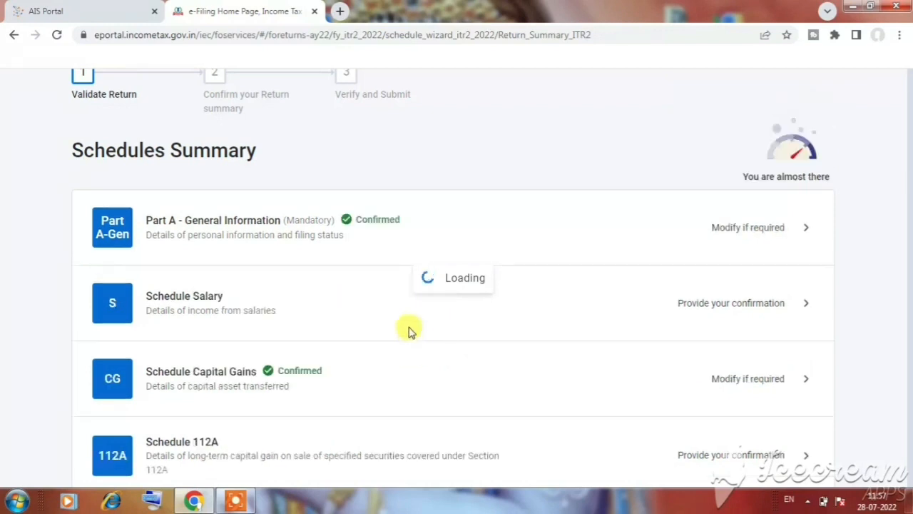
Open Schedule Capital Gains from the Schedules Summary for modification
scroll(410, 331, "down", 1)
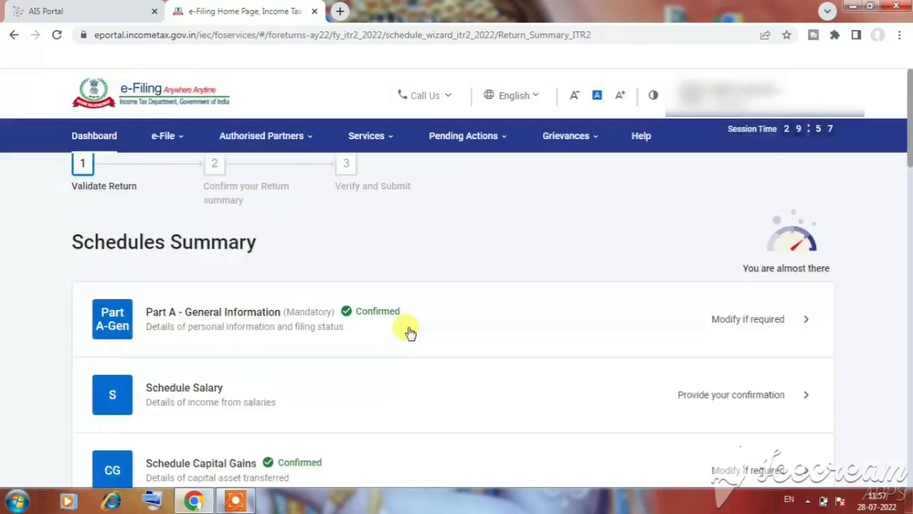
scroll(411, 332, "down", 2)
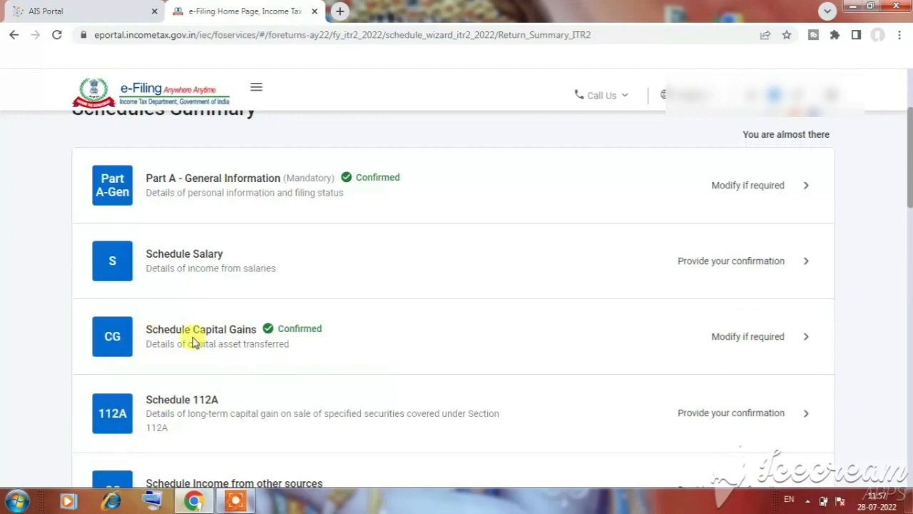
scroll(192, 342, "down", 1)
left_click(740, 275)
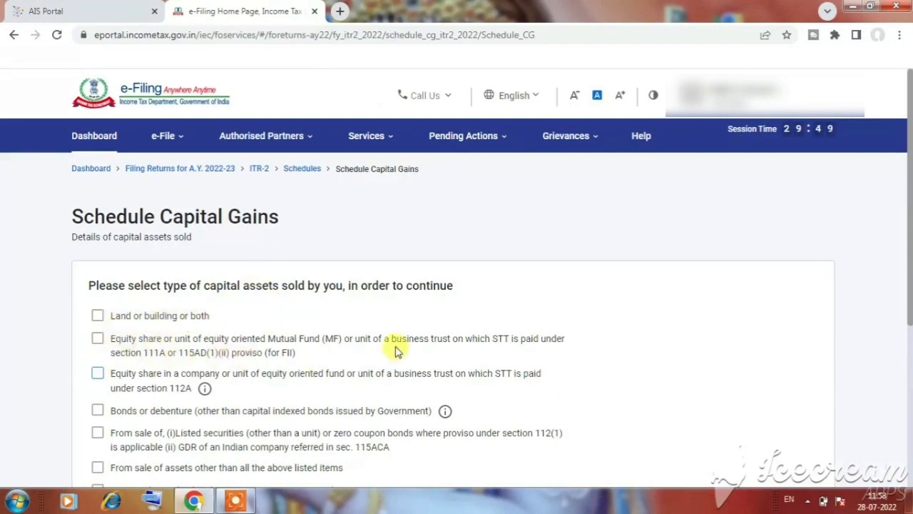
Choose equity share or equity-oriented mutual fund units with STT paid under section 111A as the capital asset type and continue
left_click_drag(149, 354, 160, 353)
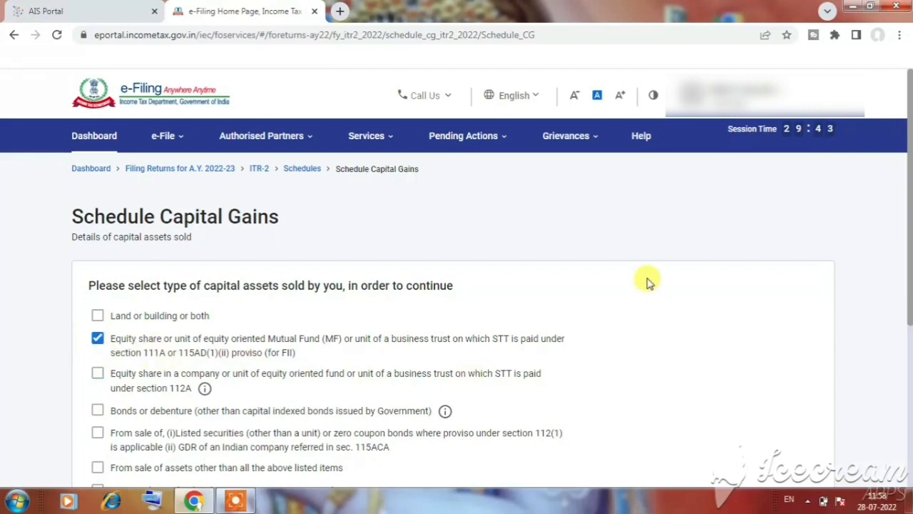
scroll(648, 282, "down", 1)
scroll(647, 282, "down", 3)
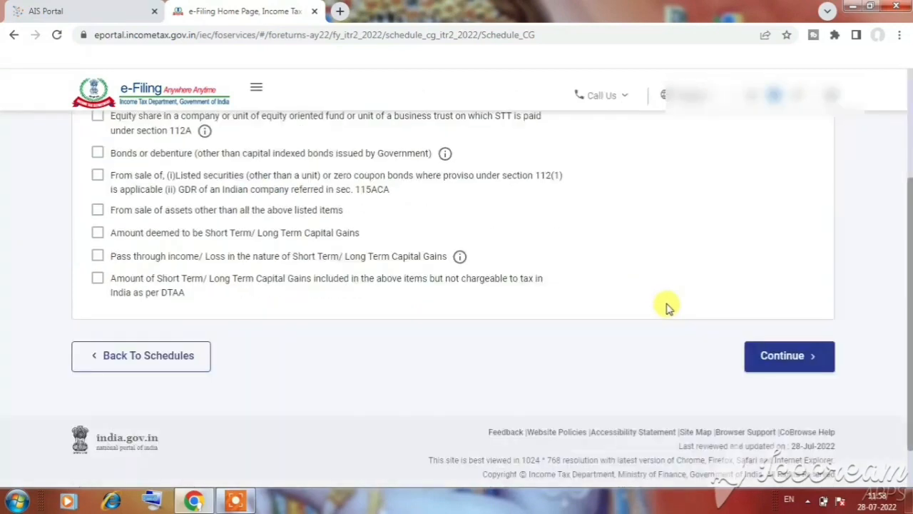
left_click(795, 361)
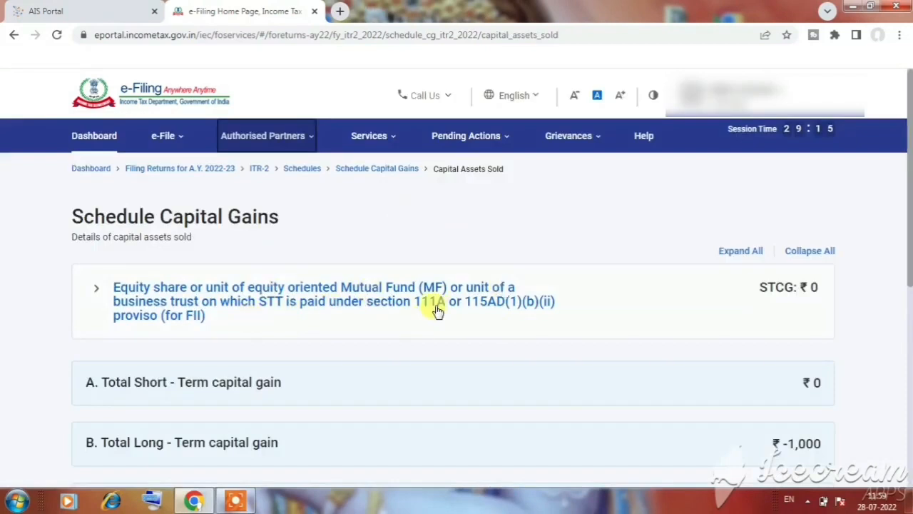
Expand the section 111A equity share category and open a new details entry for the sale under Section 111A
scroll(450, 306, "down", 1)
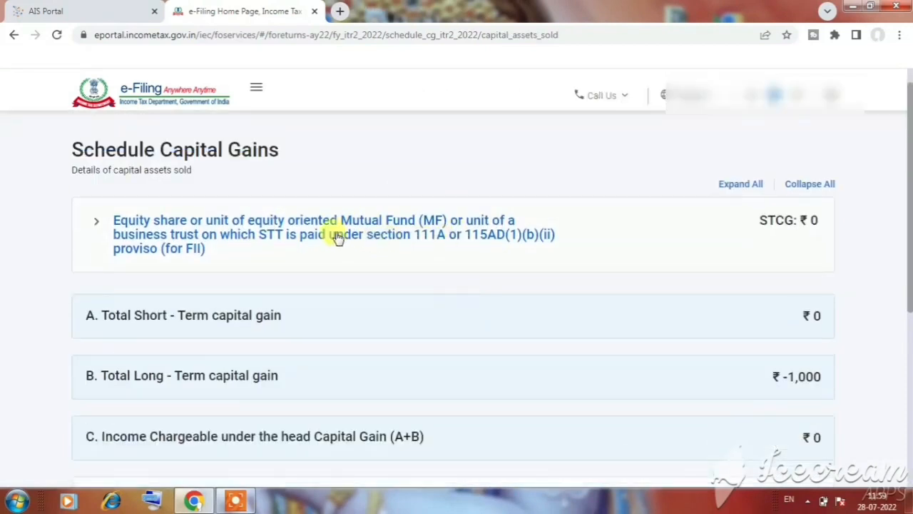
left_click(219, 238)
left_click(170, 326)
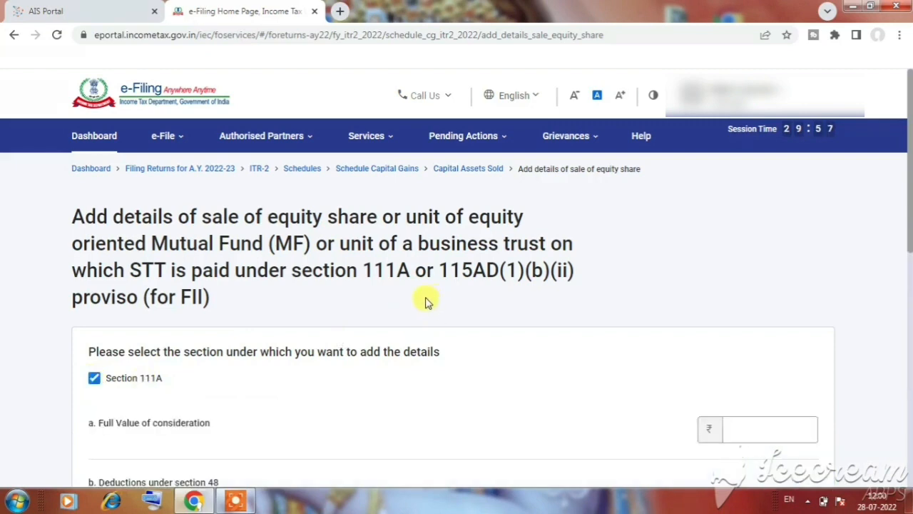
scroll(439, 294, "down", 1)
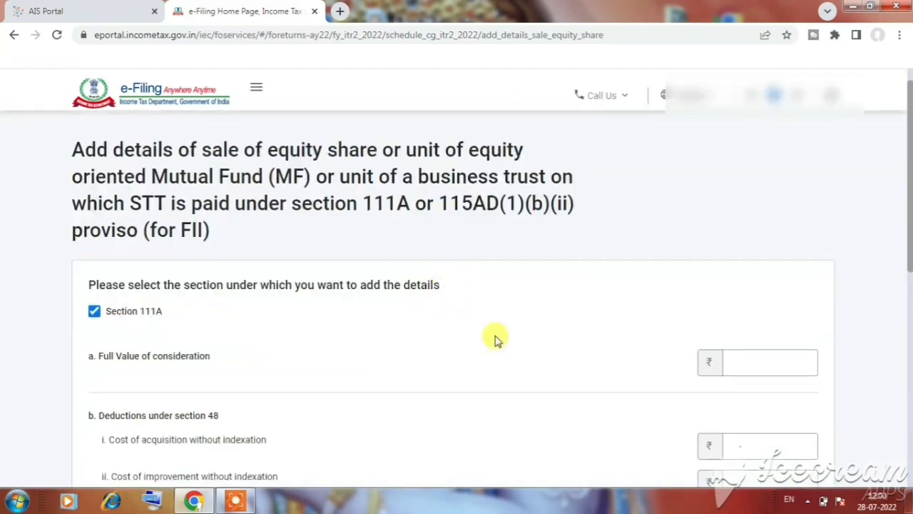
Switch to the AIS Portal, open the Taxpayer Information Summary and expand the sale of securities and units of mutual fund category
left_click(84, 16)
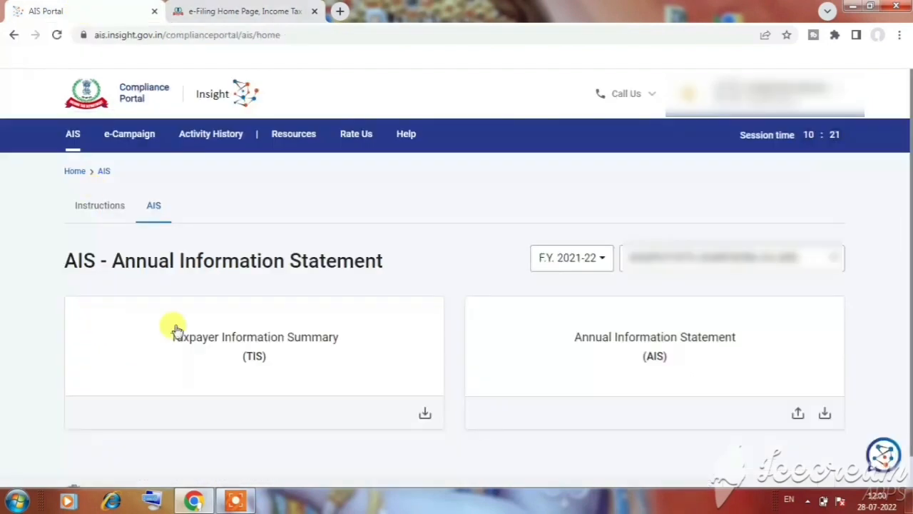
left_click(223, 341)
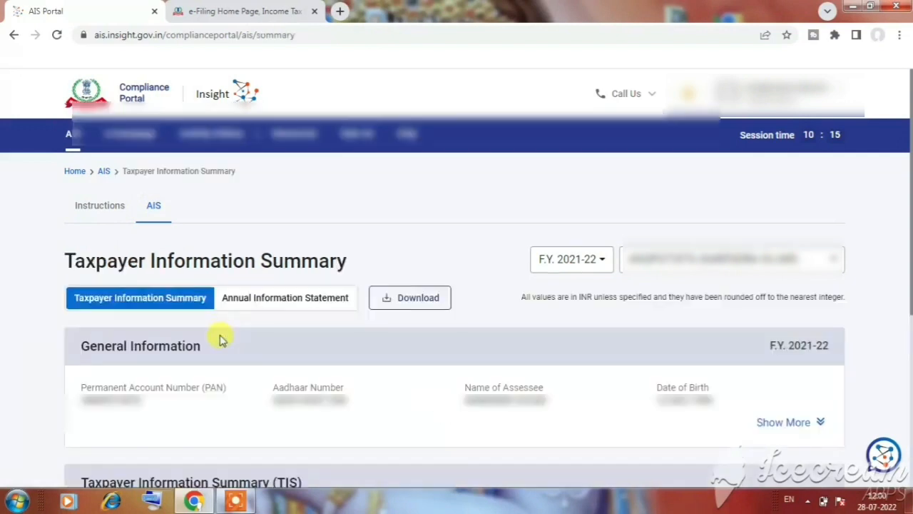
scroll(221, 341, "down", 4)
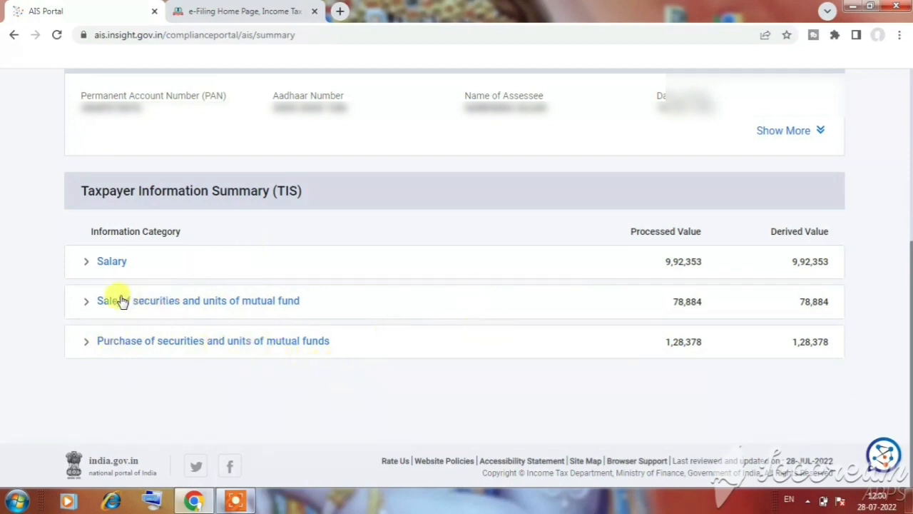
left_click(278, 308)
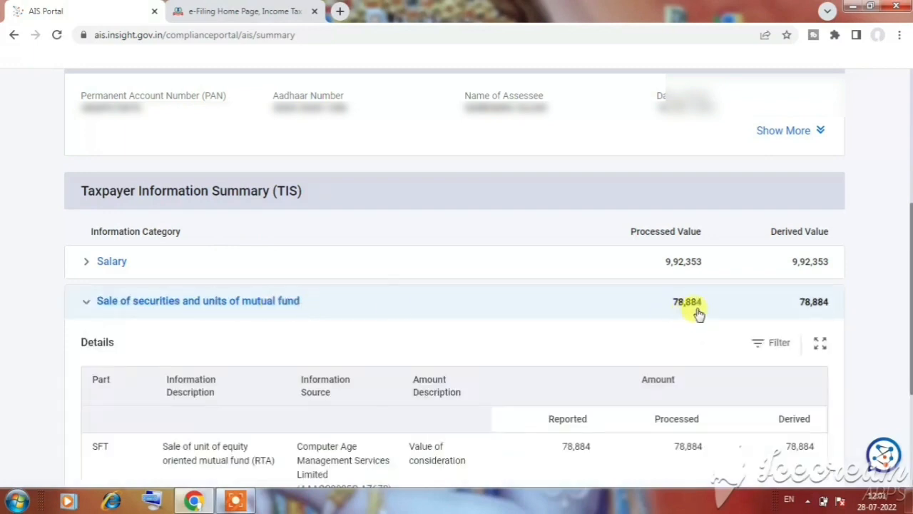
Open the SFT Information for the mutual fund sale and expand its sale of securities and units of mutual fund record
scroll(663, 309, "down", 3)
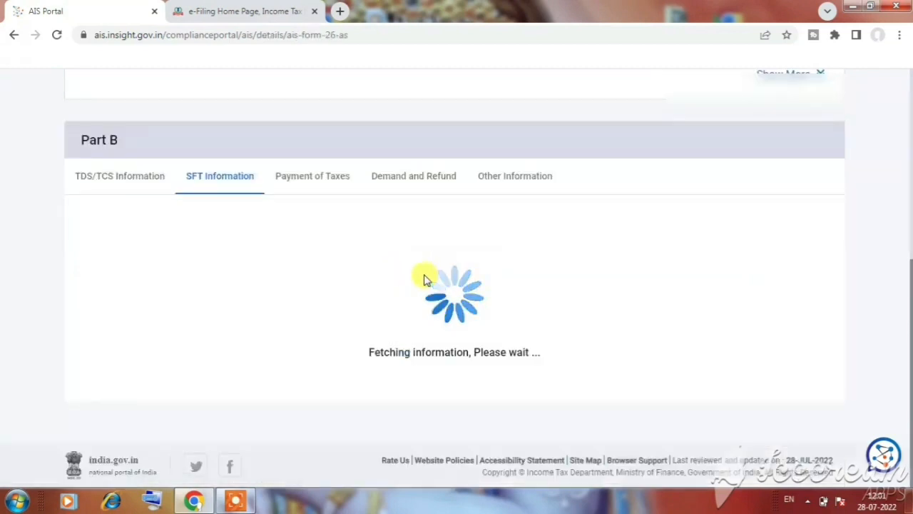
scroll(383, 275, "up", 1)
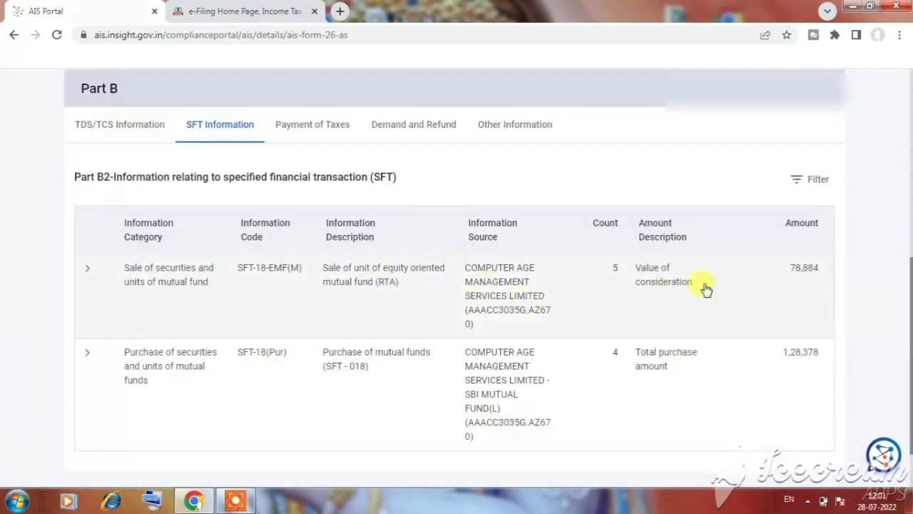
left_click(632, 292)
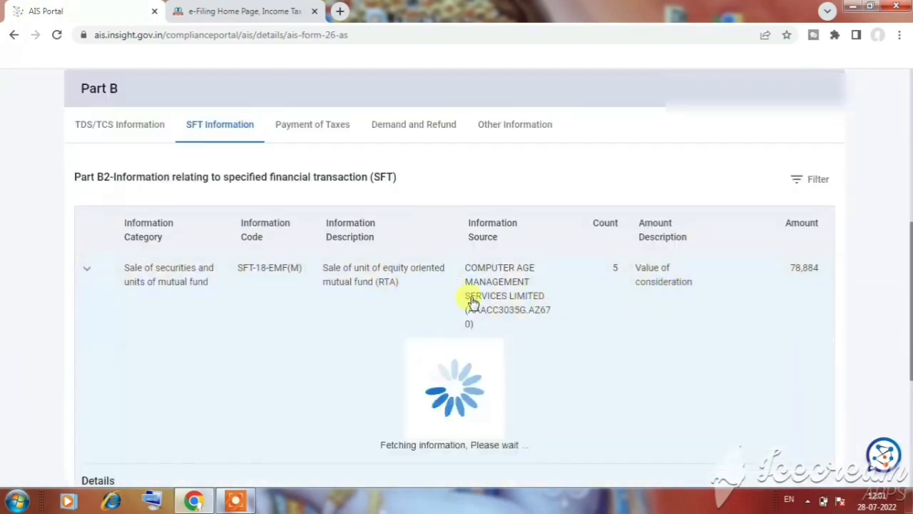
Examine the mutual fund sale details, including each transaction's sale date, asset type, sales consideration and cost of acquisition
scroll(471, 295, "down", 2)
scroll(472, 295, "down", 1)
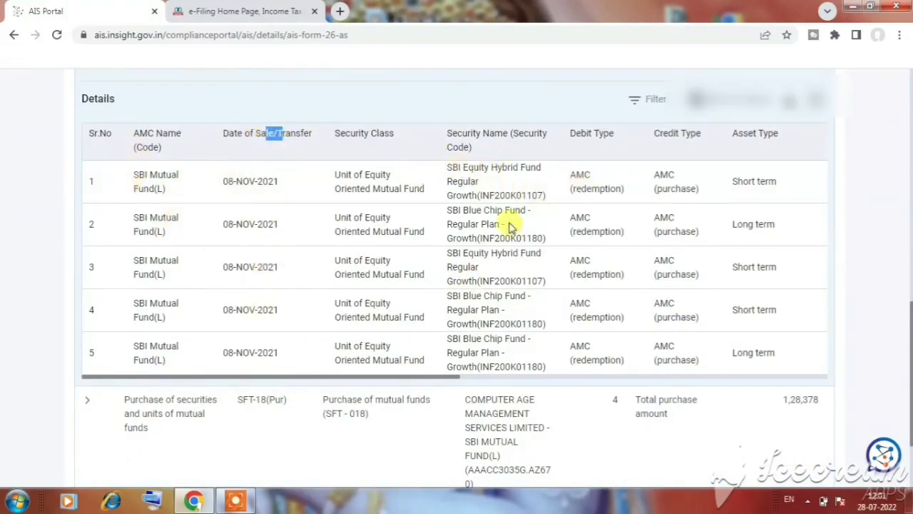
left_click_drag(438, 383, 449, 299)
left_click(445, 295)
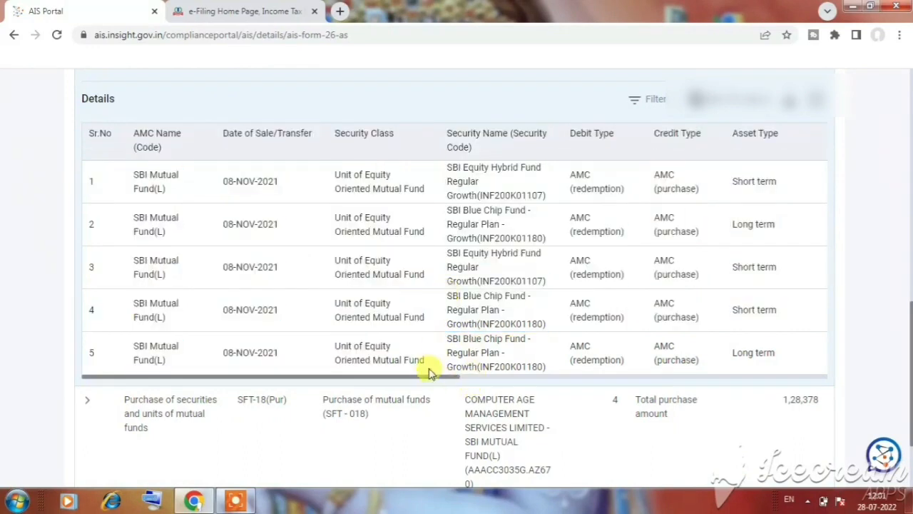
left_click_drag(432, 379, 662, 413)
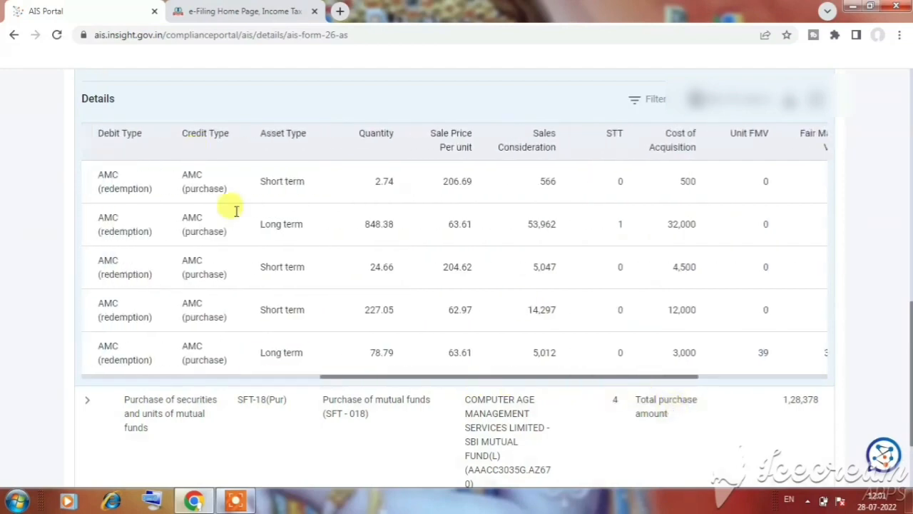
Compare the asset type, cost of acquisition and sales consideration of the short-term and long-term mutual fund redemptions
left_click_drag(257, 181, 308, 191)
left_click_drag(246, 227, 308, 229)
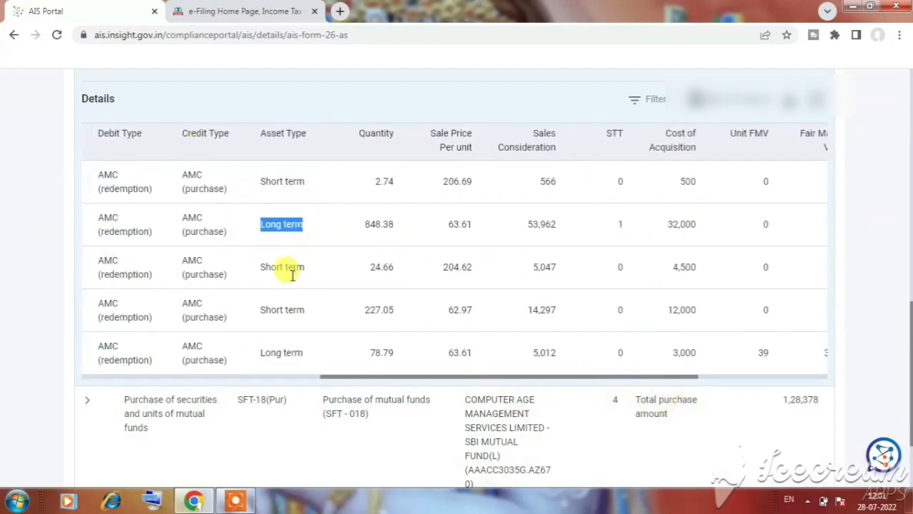
left_click_drag(271, 267, 316, 302)
left_click(364, 251)
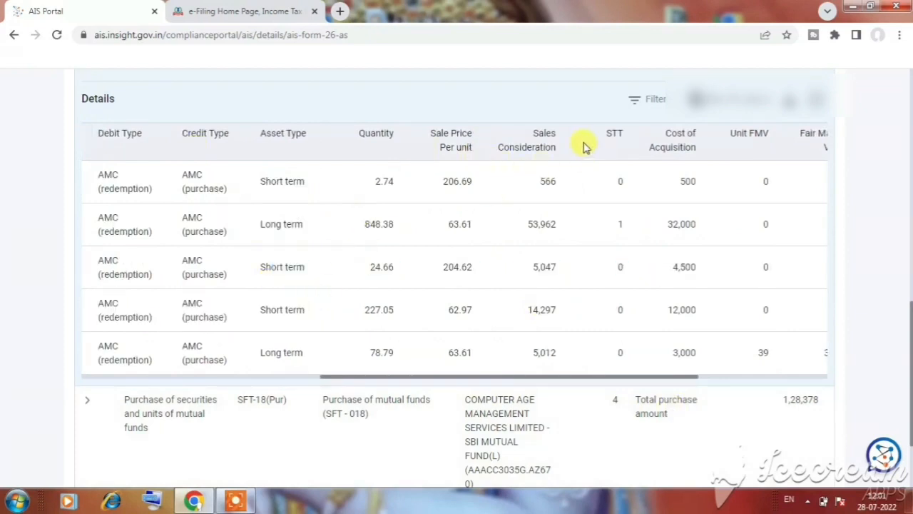
left_click_drag(675, 142, 693, 167)
left_click(699, 193)
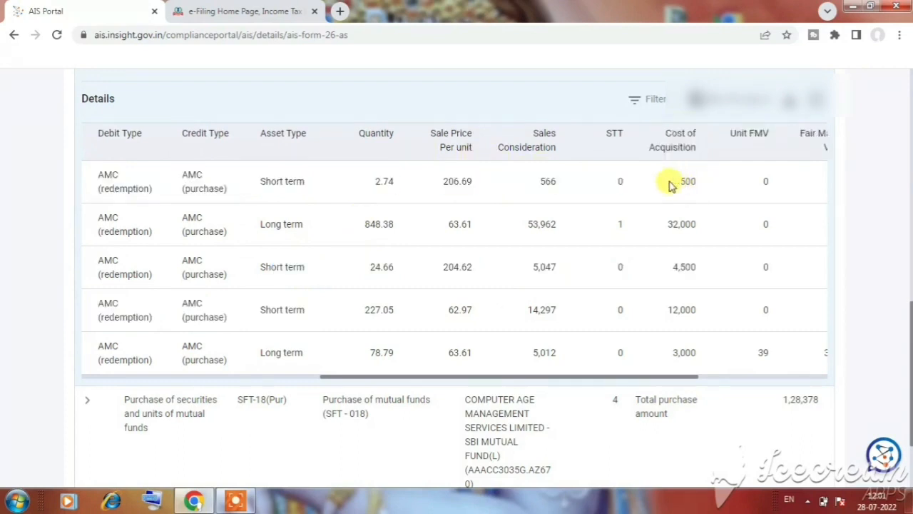
double_click(551, 183)
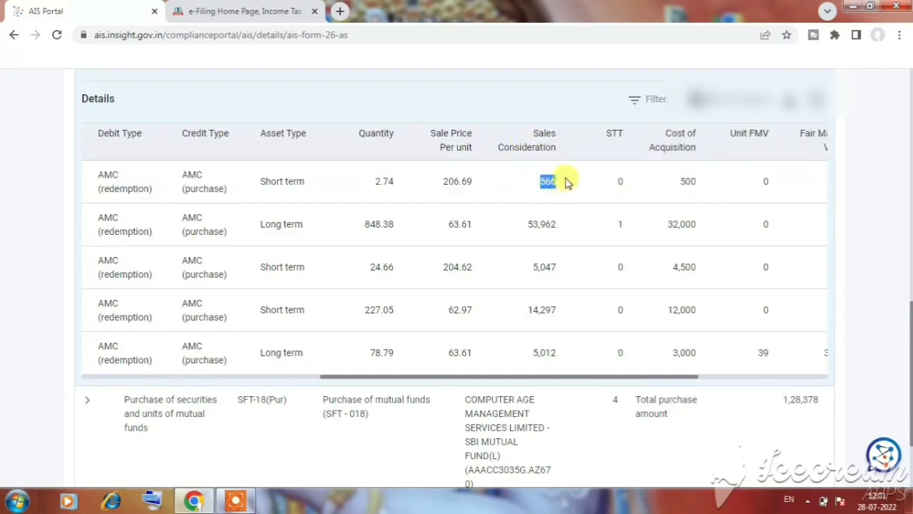
left_click_drag(260, 180, 312, 194)
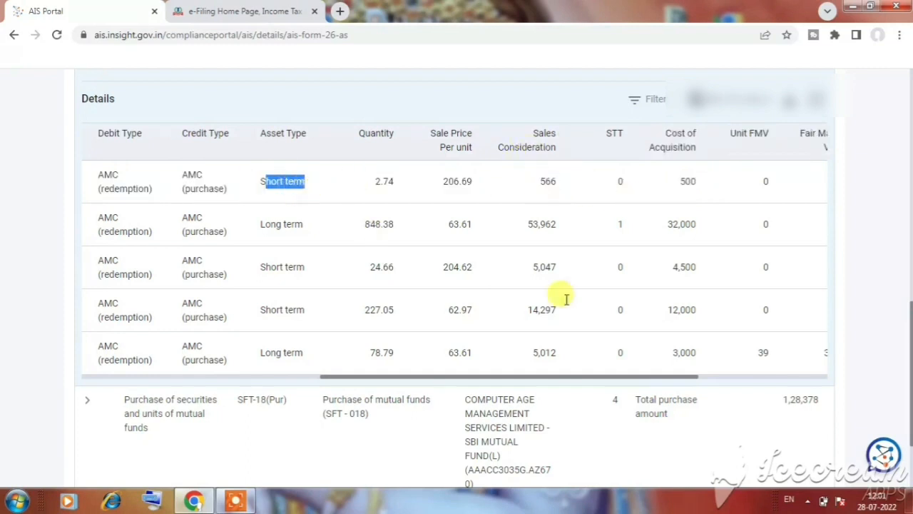
left_click_drag(665, 227, 699, 233)
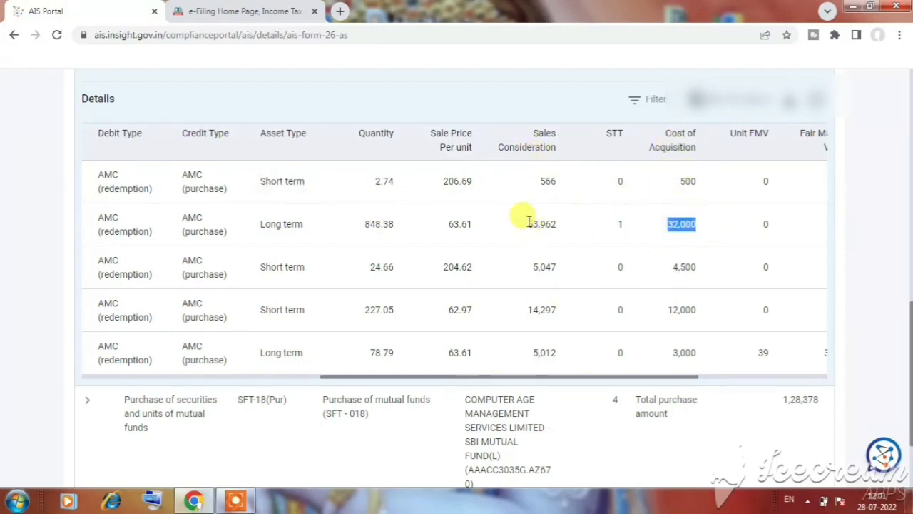
left_click_drag(529, 224, 556, 227)
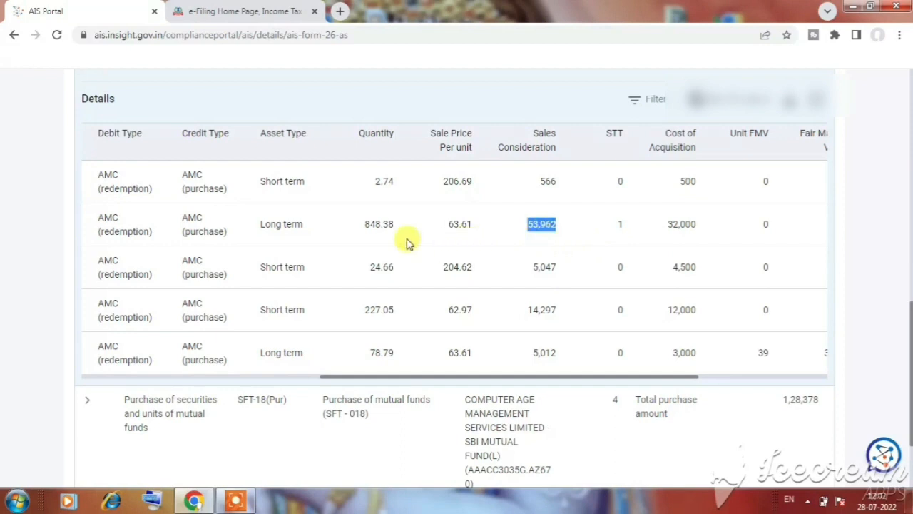
left_click_drag(258, 226, 316, 233)
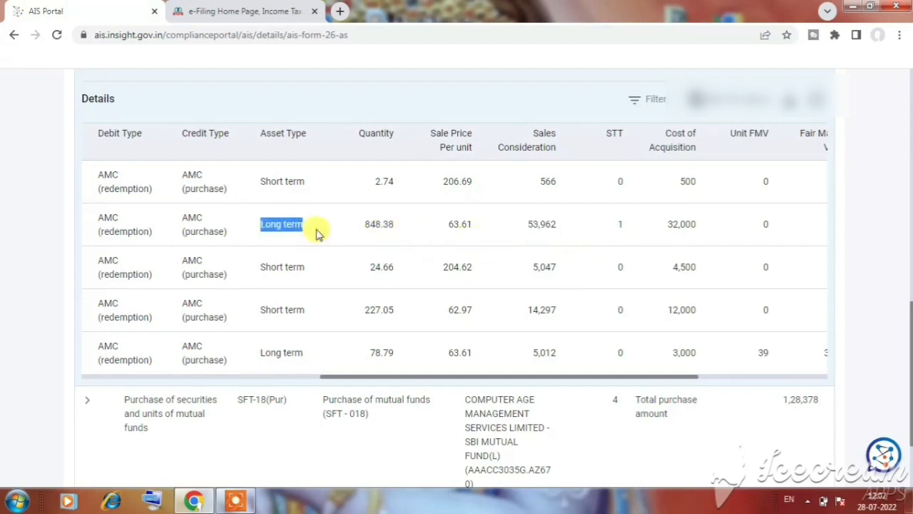
left_click_drag(259, 269, 293, 271)
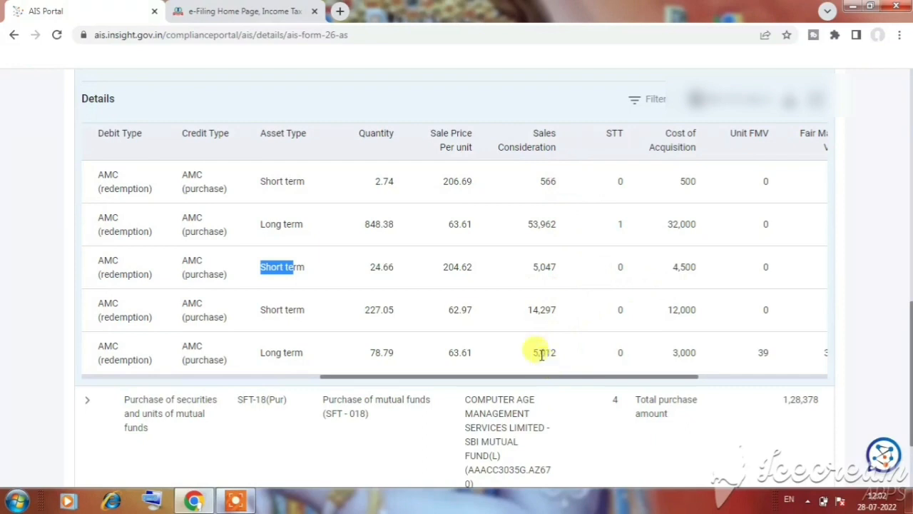
Switch back to the e-Filing portal and enter 20000 as the full value of consideration under Section 111A
left_click(258, 12)
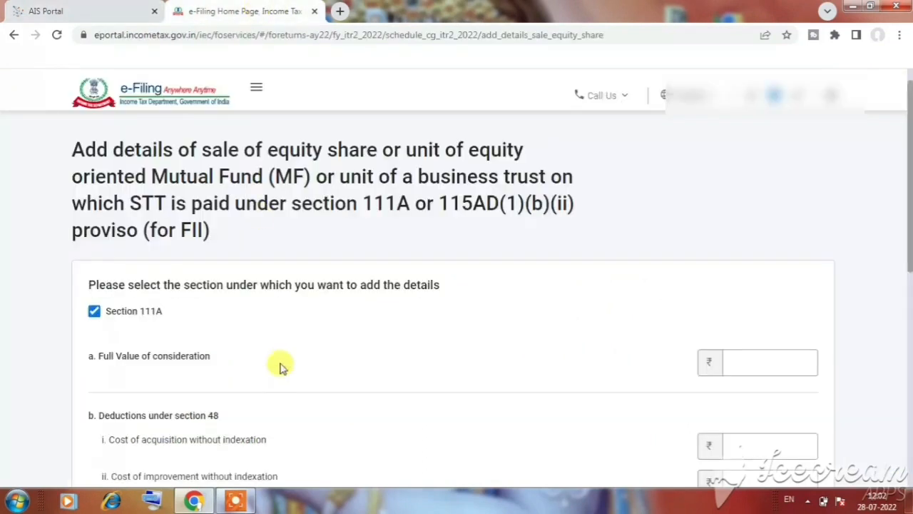
scroll(221, 324, "down", 1)
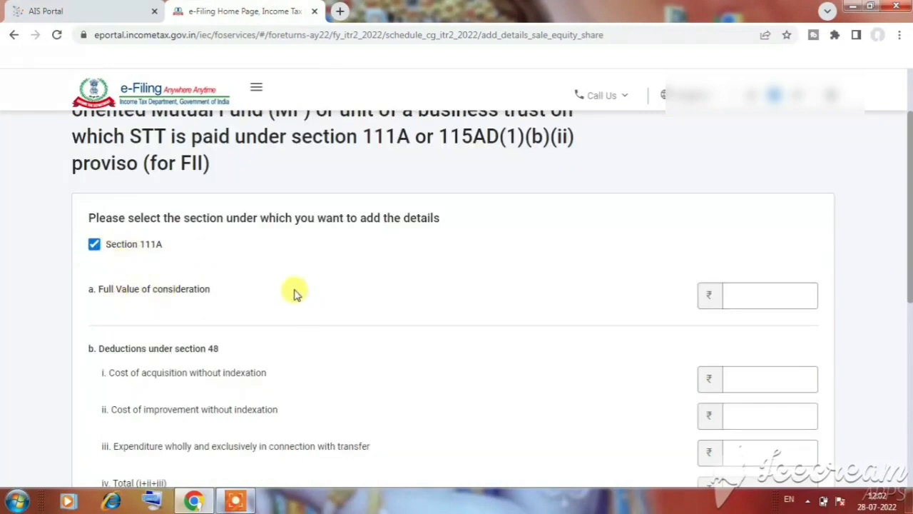
scroll(296, 292, "down", 1)
left_click(110, 224)
left_click_drag(107, 223, 188, 227)
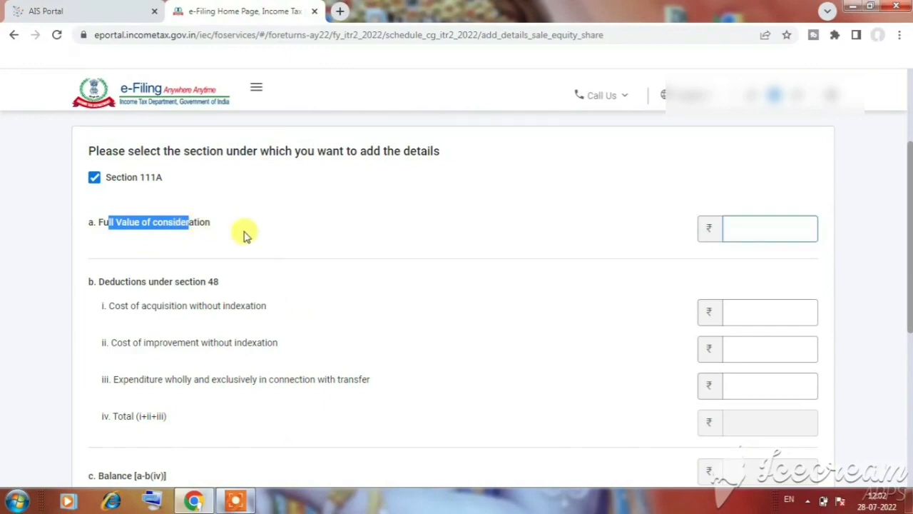
left_click(767, 230)
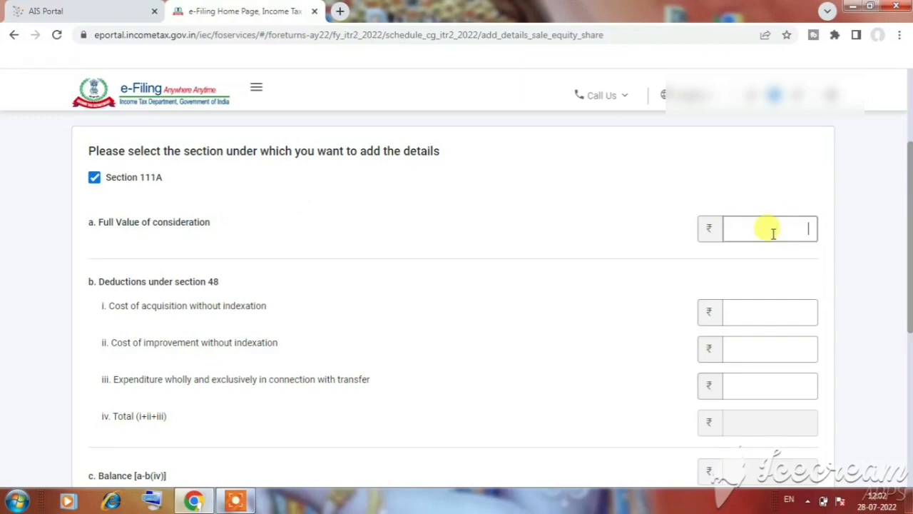
left_click(776, 234)
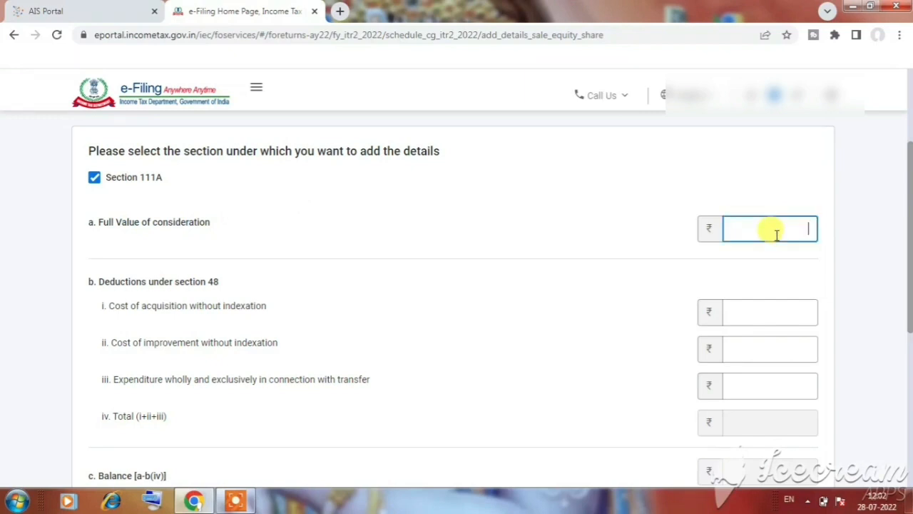
type("20000")
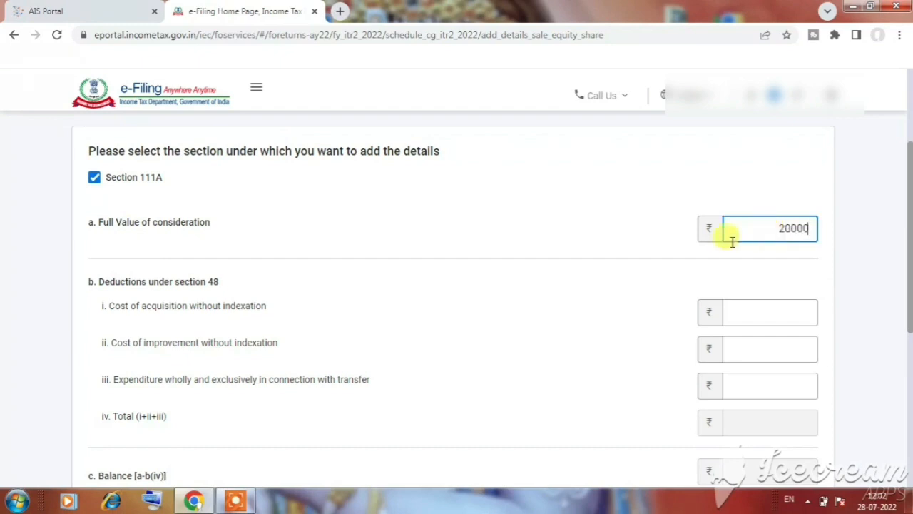
Enter 11000 as the cost of acquisition without indexation and check the resulting balance
scroll(341, 257, "down", 1)
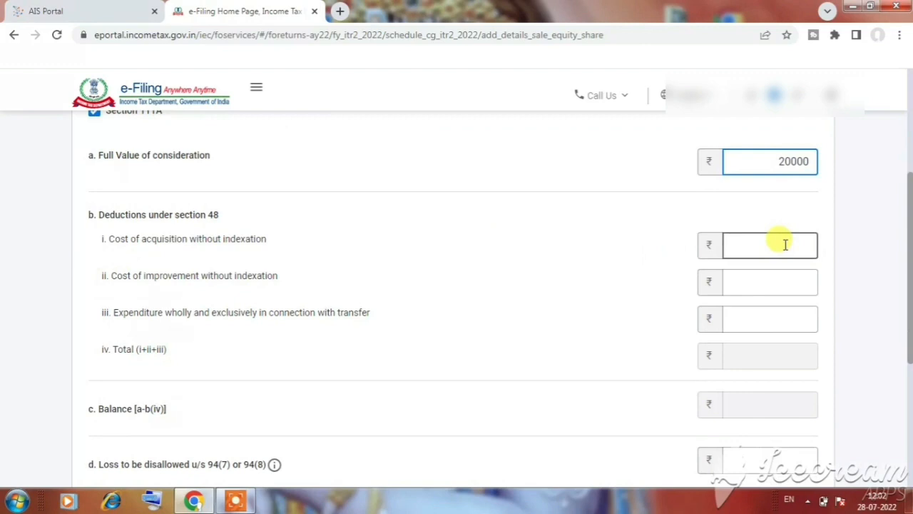
left_click(785, 245)
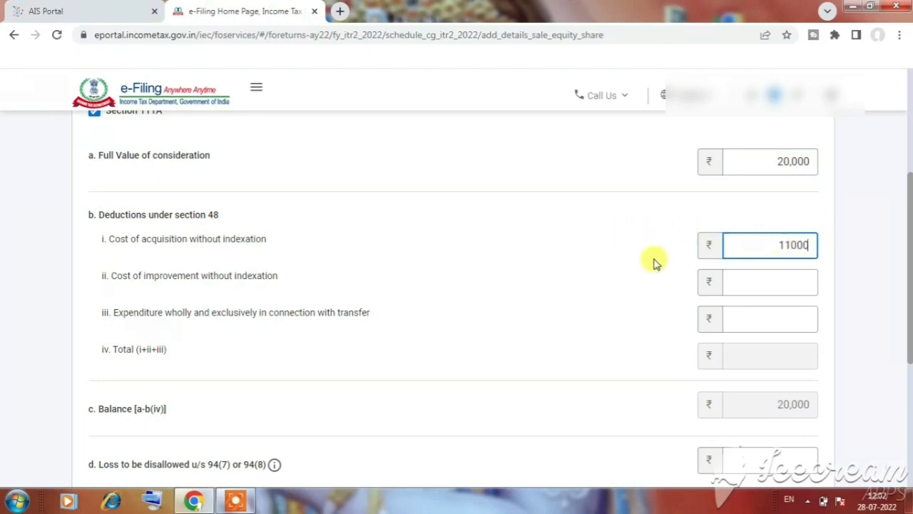
scroll(745, 236, "down", 1)
left_click(694, 229)
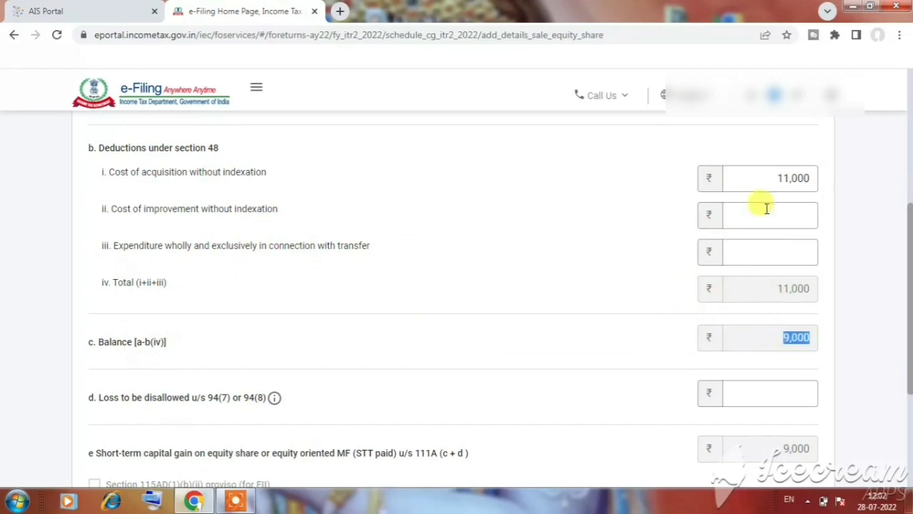
Set the cost of acquisition without indexation to 21,000 and check the recalculated balance
scroll(757, 218, "up", 2)
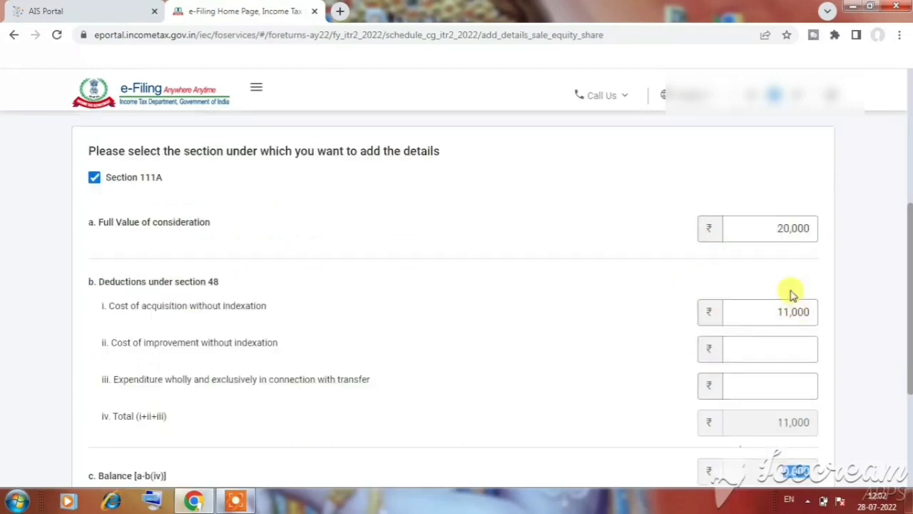
left_click(787, 312)
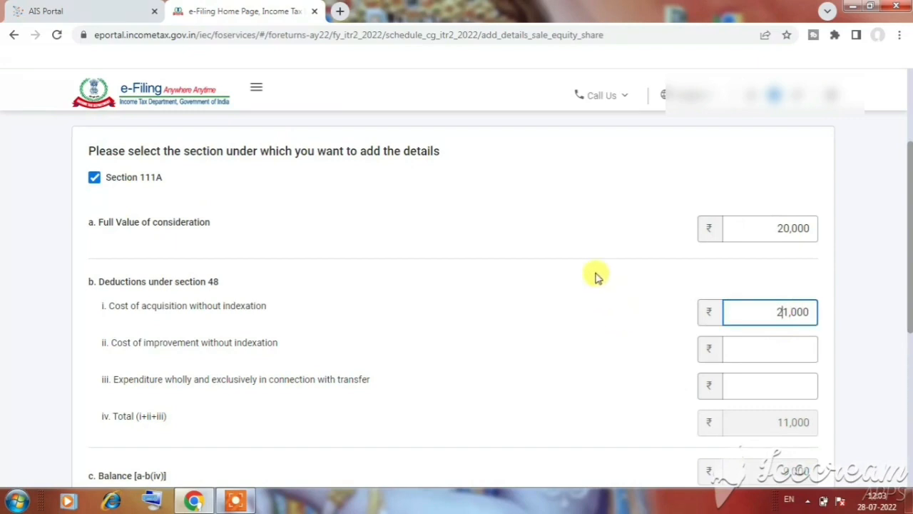
scroll(598, 276, "down", 3)
scroll(598, 277, "up", 2)
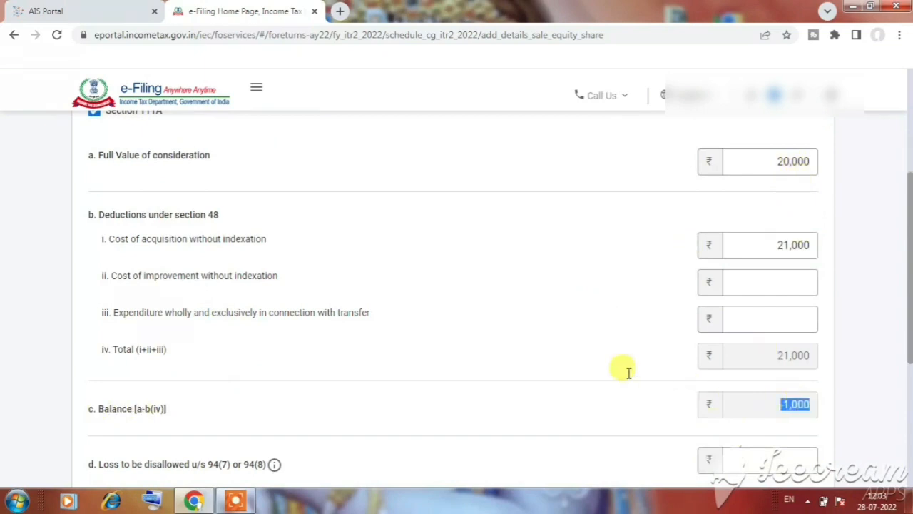
scroll(493, 326, "down", 2)
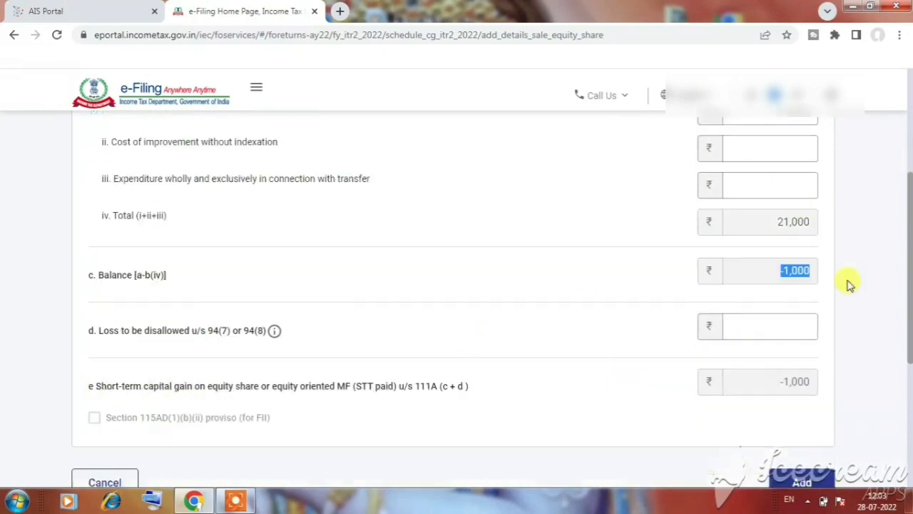
left_click(470, 255)
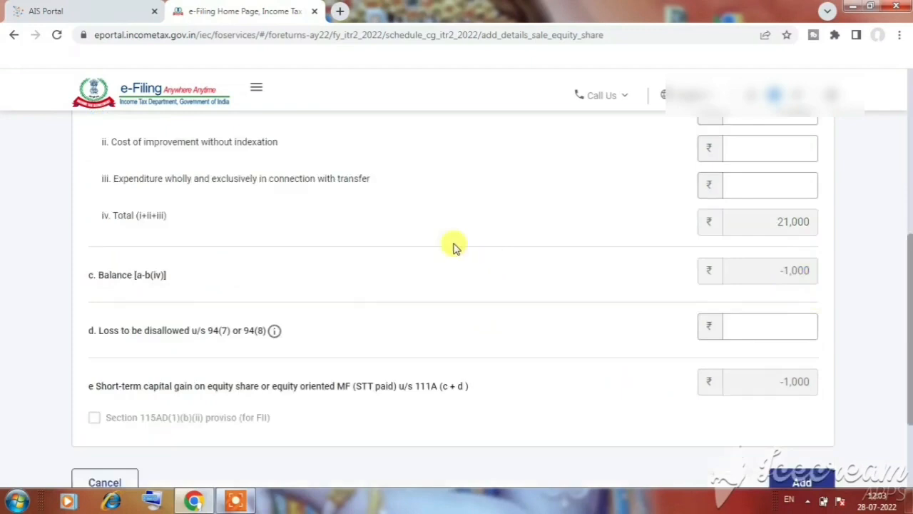
Add the Section 111A sale details to the return and confirm Schedule Capital Gains
scroll(663, 230, "up", 2)
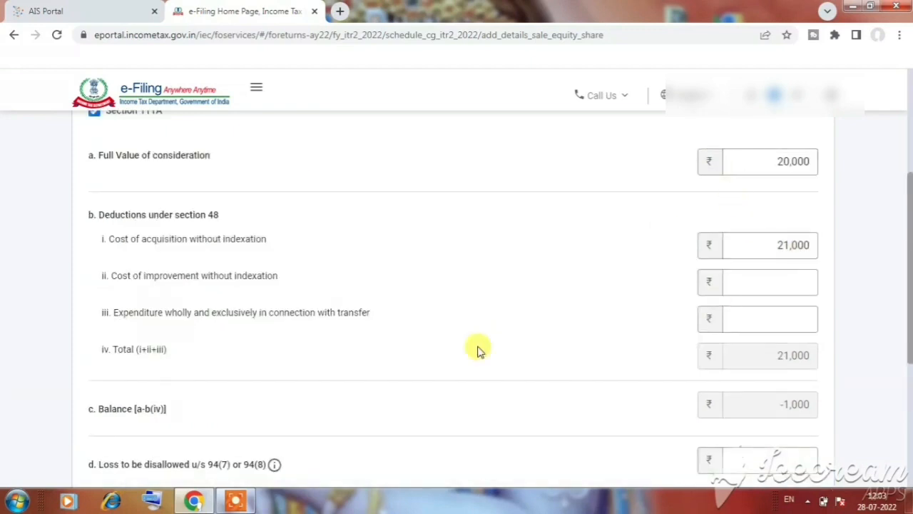
scroll(478, 344, "down", 2)
scroll(478, 344, "down", 1)
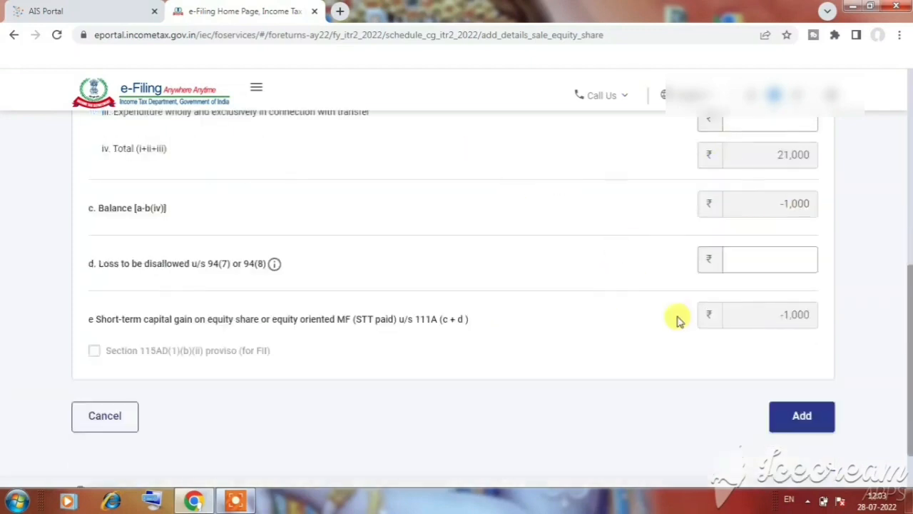
left_click(806, 421)
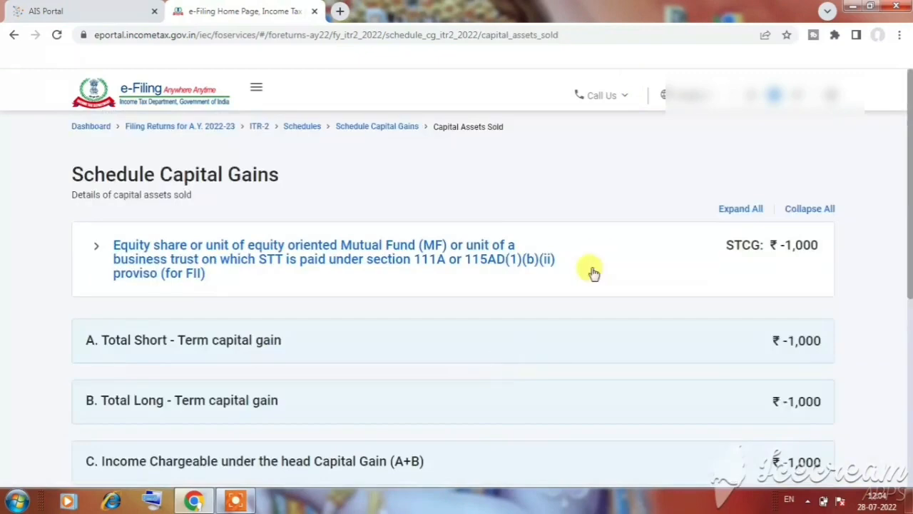
scroll(531, 284, "down", 2)
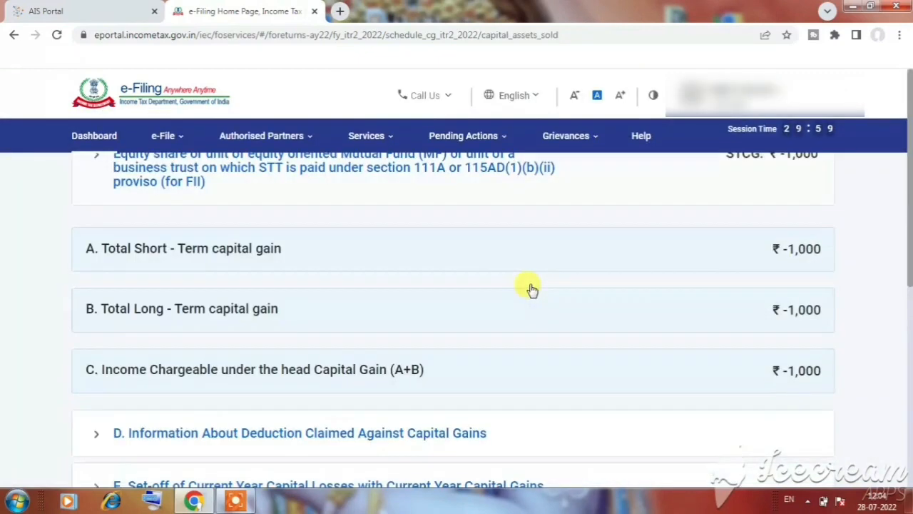
scroll(531, 289, "down", 4)
left_click(799, 352)
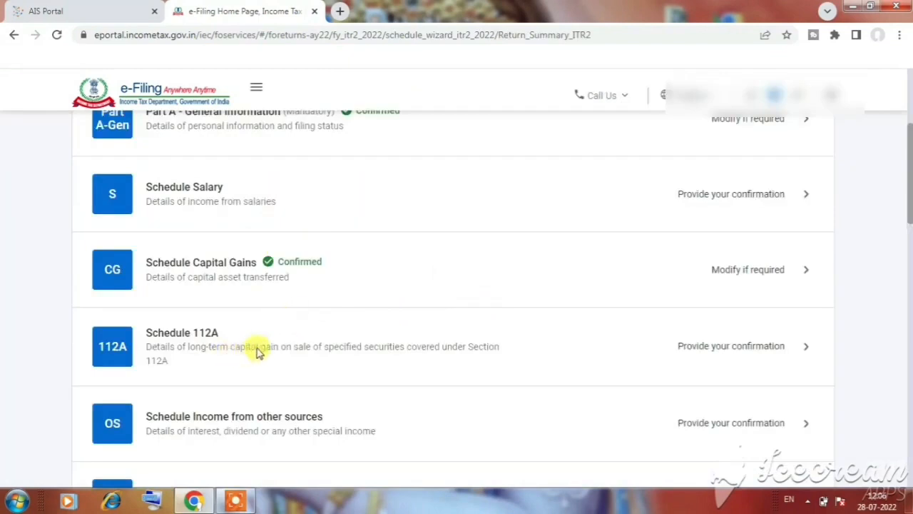
Open Schedule 112A and delete the existing CONSOLIDATED share/unit entry, confirming the deletion
left_click(761, 353)
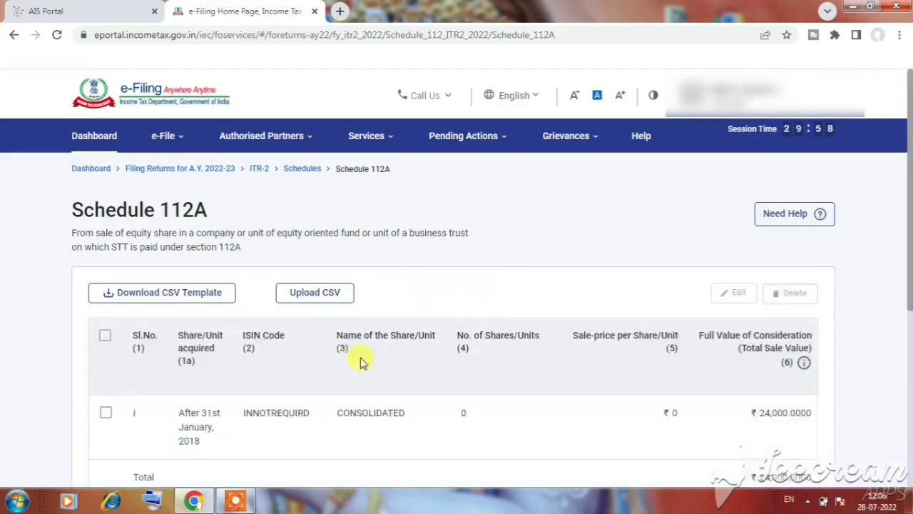
scroll(383, 340, "down", 2)
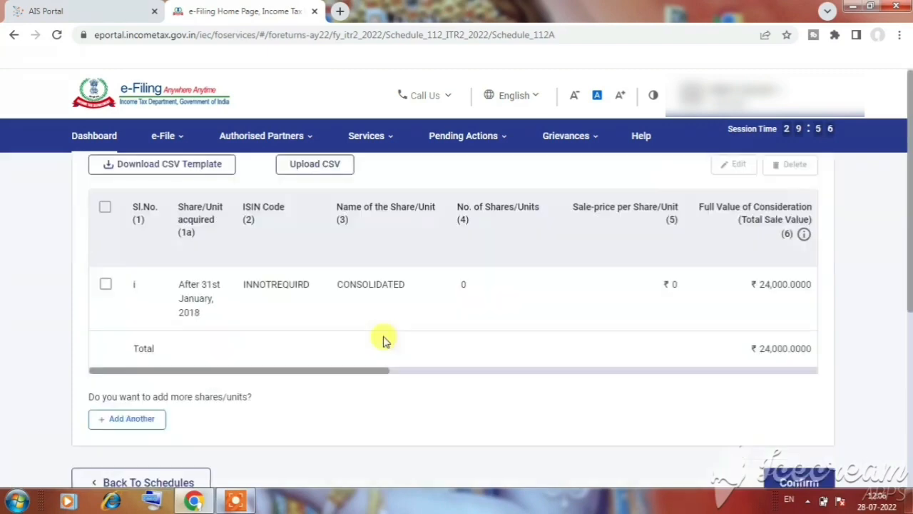
scroll(399, 338, "up", 1)
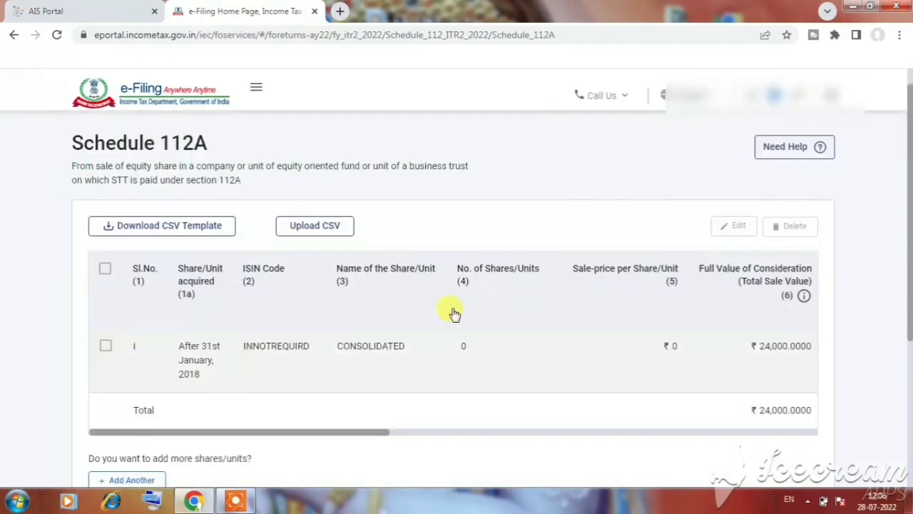
left_click(106, 350)
left_click(795, 227)
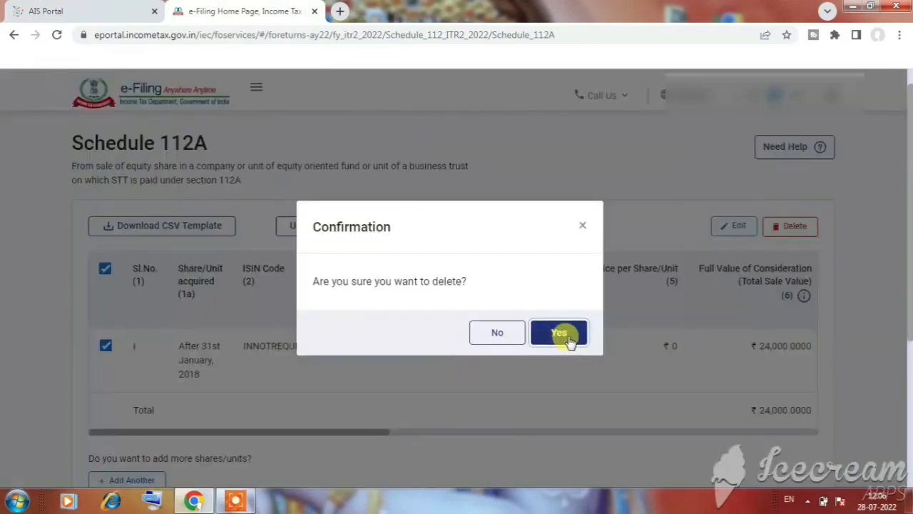
left_click(567, 338)
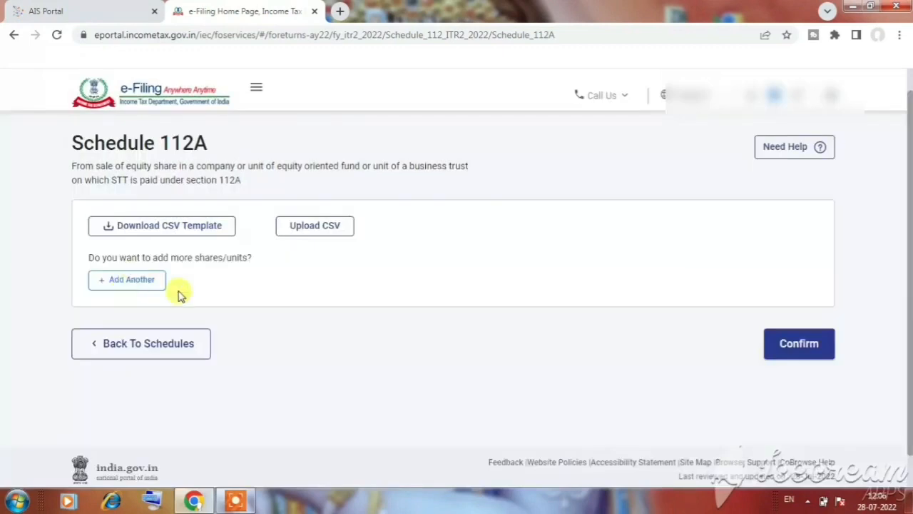
Open a new share/unit entry form in Schedule 112A and look over its fields
left_click(129, 283)
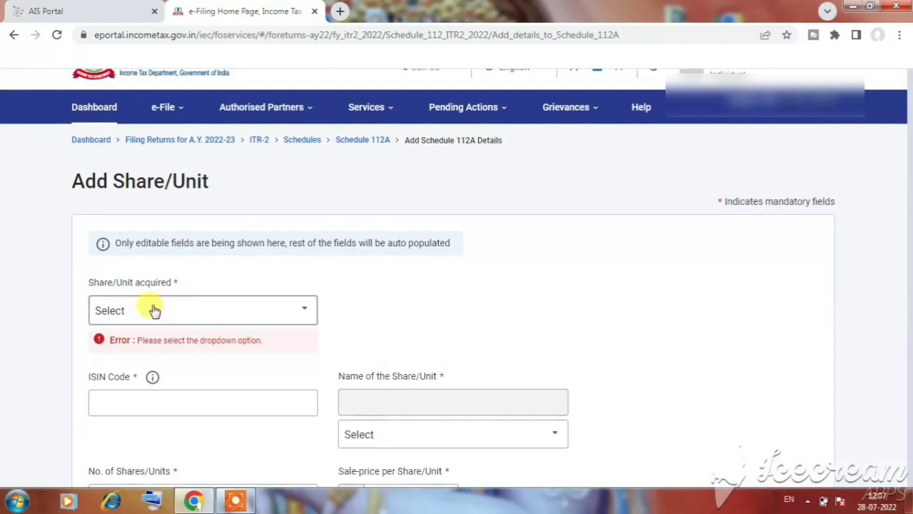
scroll(140, 338, "down", 2)
scroll(202, 252, "up", 1)
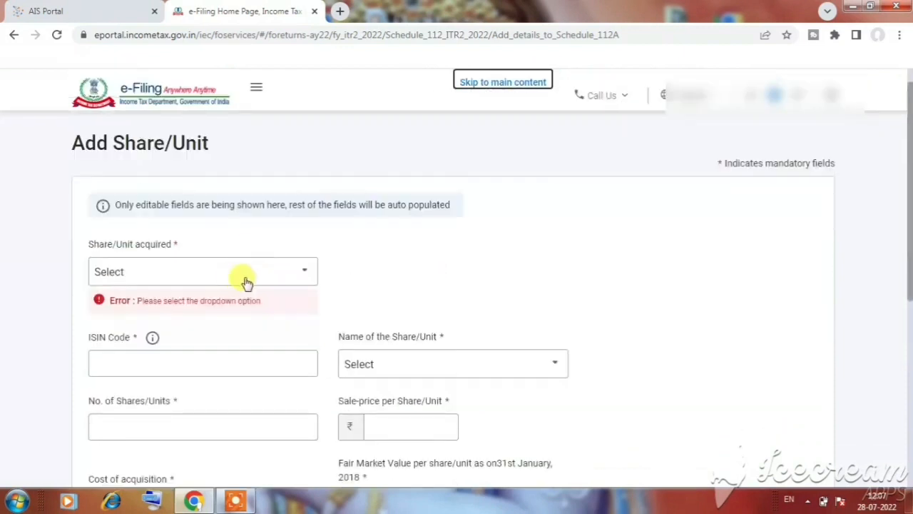
Set the share/unit acquisition period to After 31st January, 2018 and look over the remaining fields of the form
left_click(256, 273)
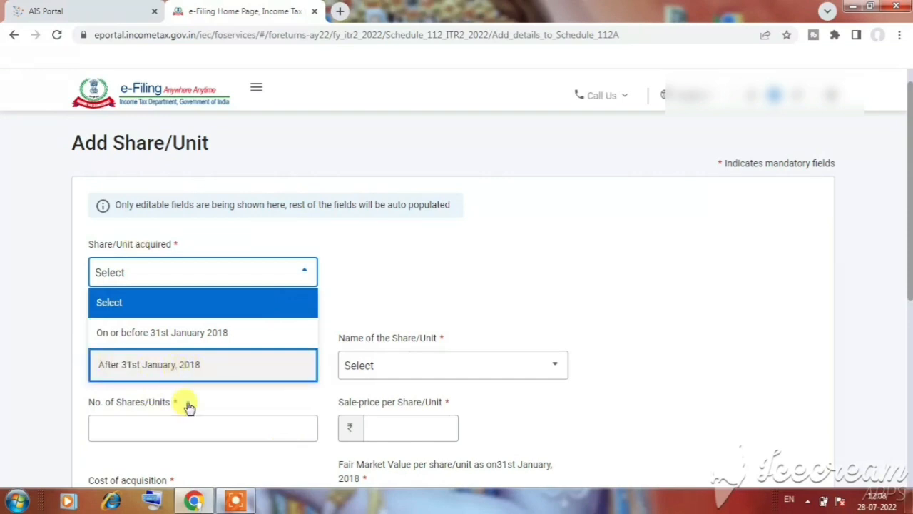
left_click(228, 376)
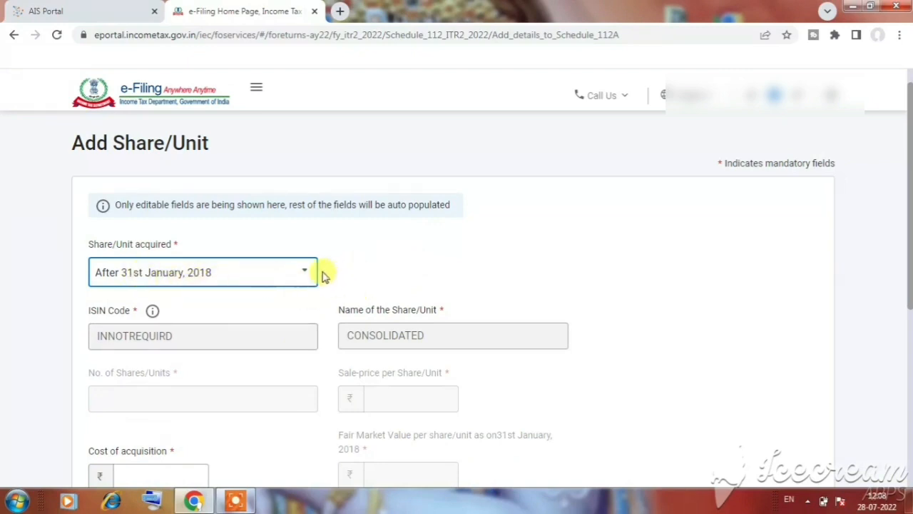
scroll(336, 277, "down", 1)
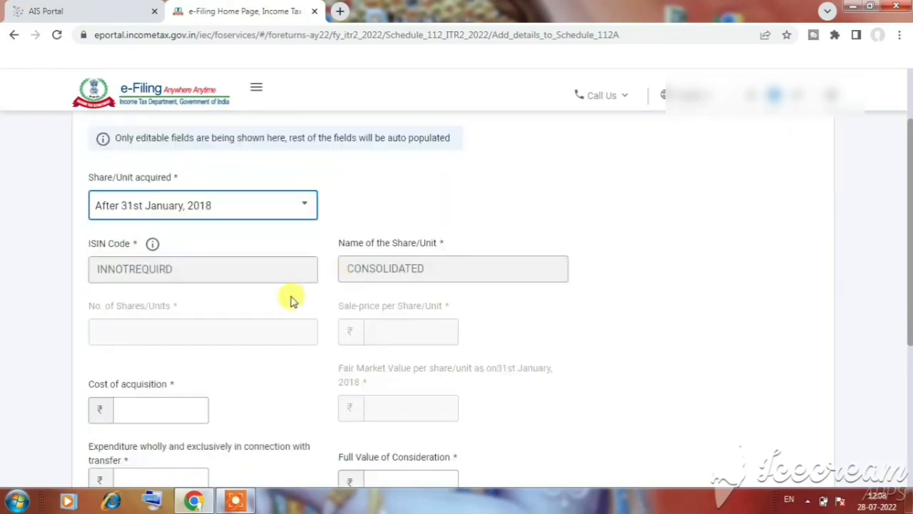
scroll(292, 299, "down", 1)
scroll(284, 326, "down", 2)
scroll(292, 316, "up", 1)
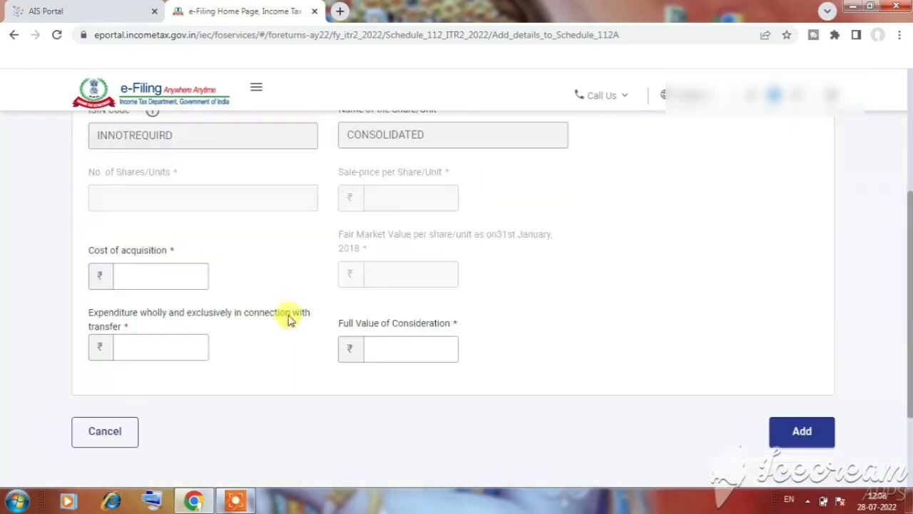
scroll(291, 307, "up", 3)
scroll(290, 307, "down", 1)
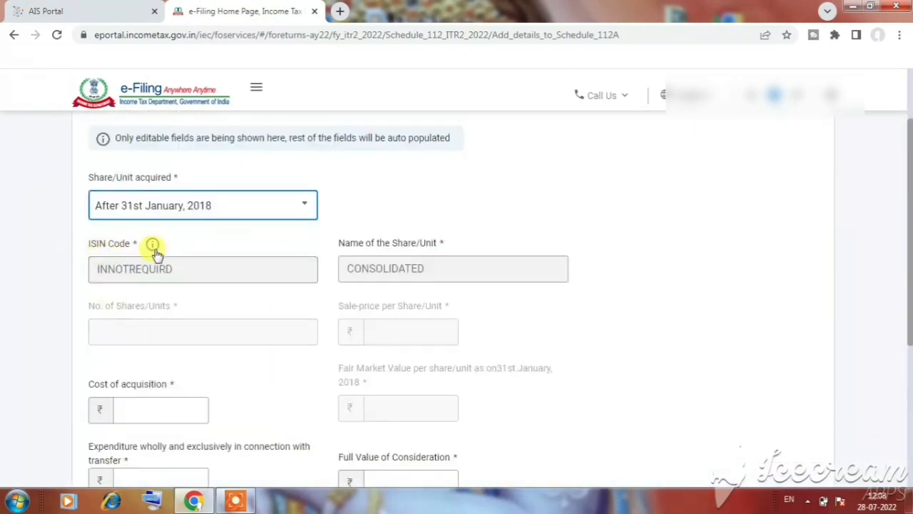
scroll(279, 325, "up", 1)
scroll(279, 326, "down", 2)
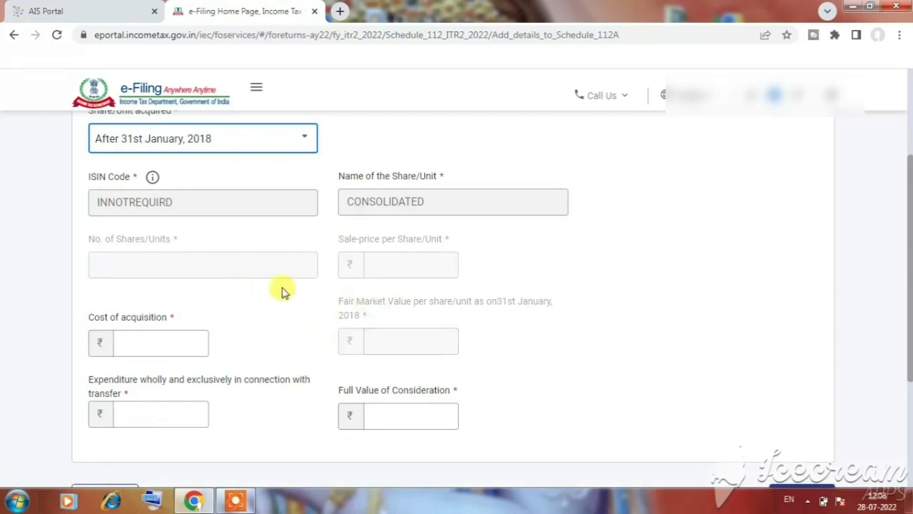
scroll(261, 297, "down", 1)
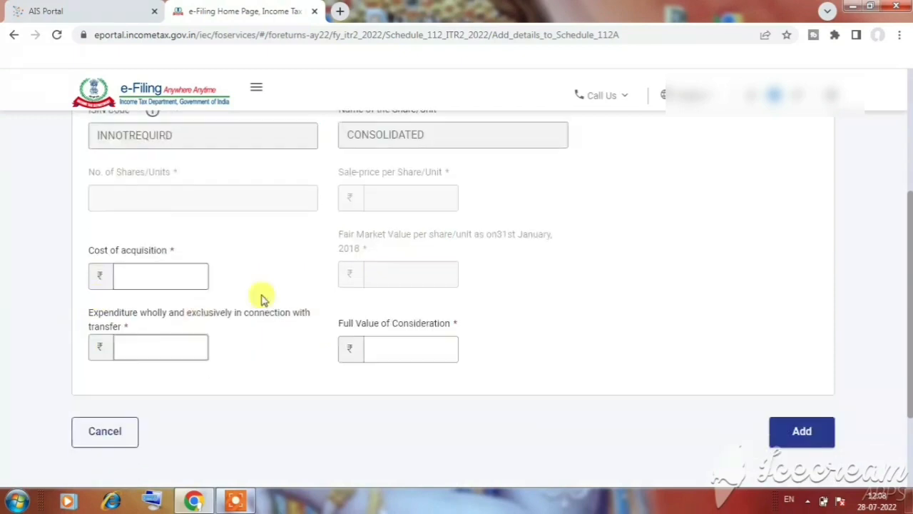
Enter cost of acquisition 30,000, full value of consideration 40,000 and transfer expenditure 100, and add the entry to Schedule 112A
left_click(187, 279)
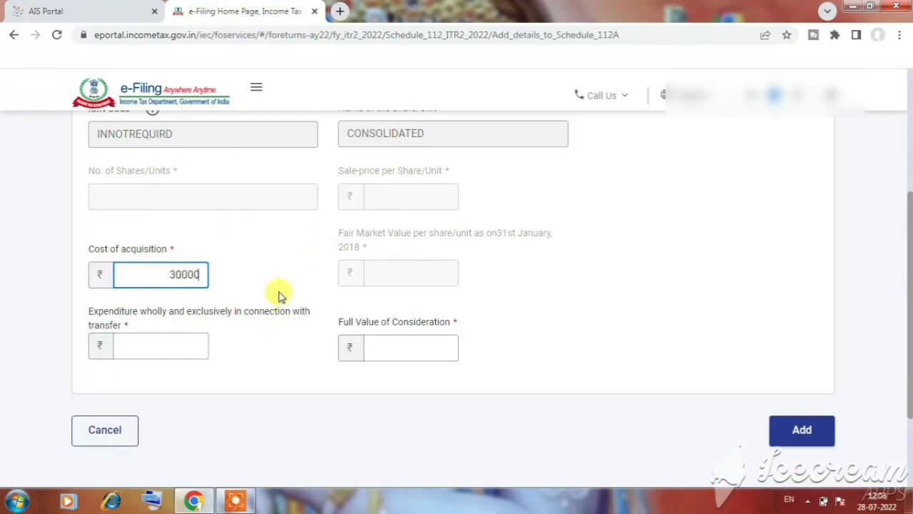
left_click(407, 347)
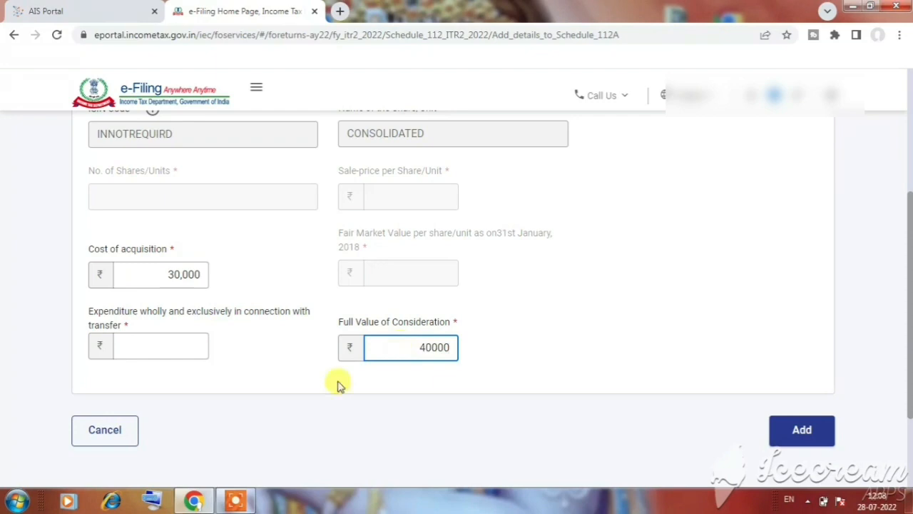
left_click(202, 347)
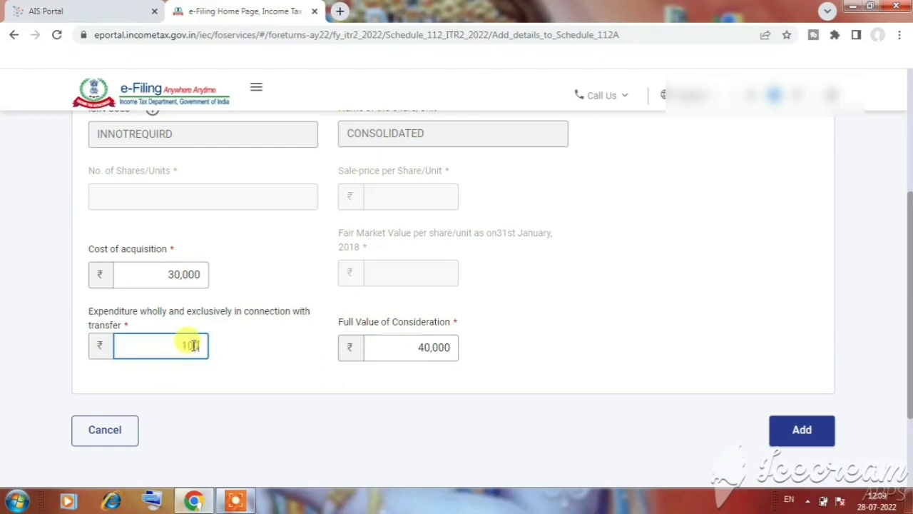
left_click(805, 431)
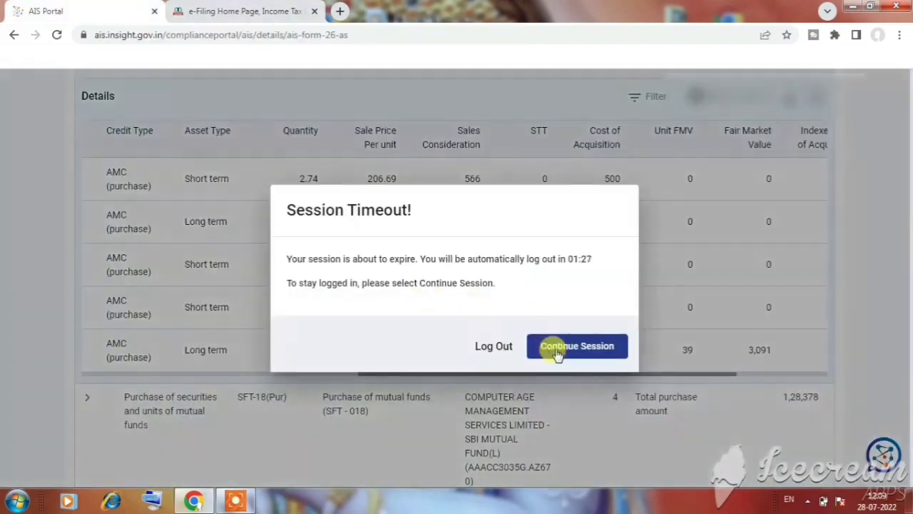
In the AIS Portal, continue the session and examine the sales consideration and cost of acquisition of the two long-term mutual fund sales
left_click(599, 345)
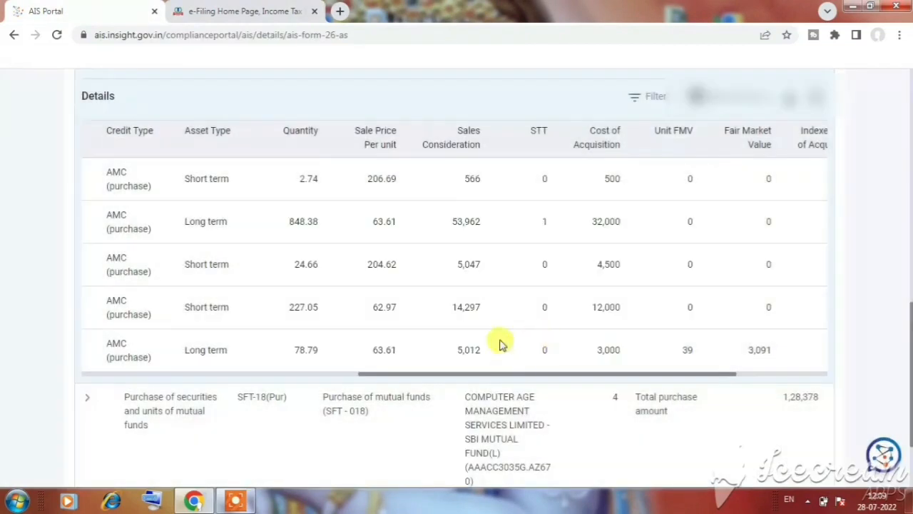
left_click_drag(622, 224, 585, 228)
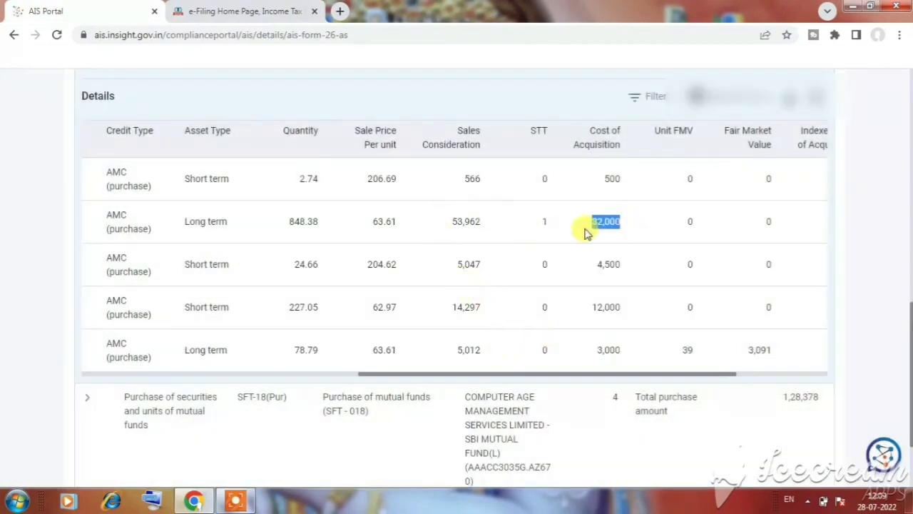
left_click_drag(483, 220, 440, 230)
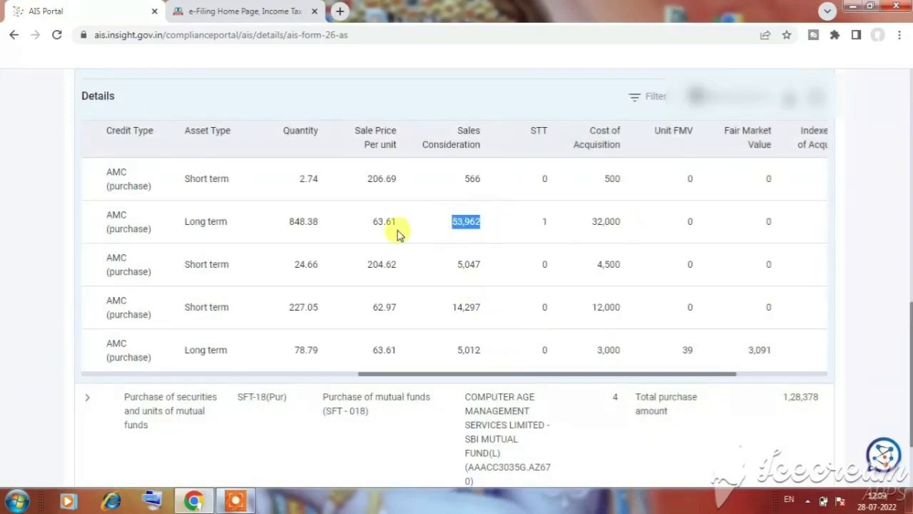
left_click_drag(184, 223, 224, 222)
left_click_drag(446, 225, 475, 225)
left_click_drag(456, 350, 485, 352)
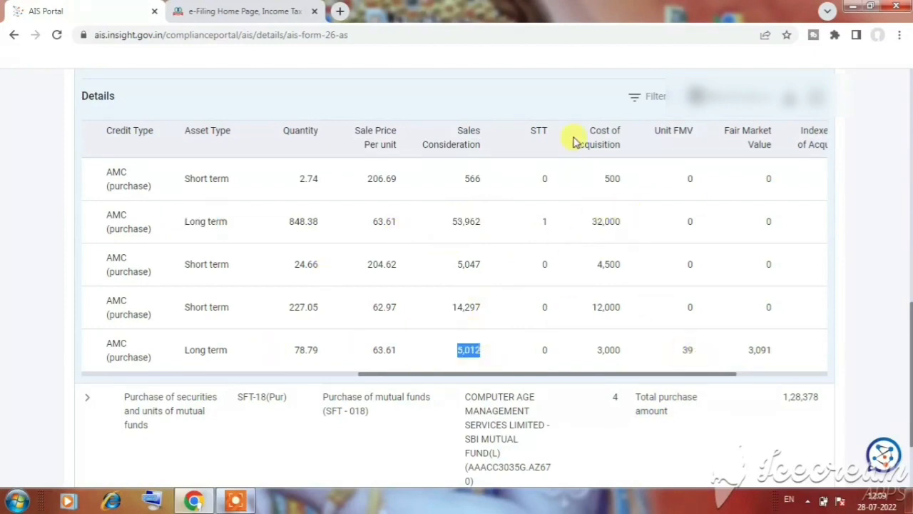
left_click_drag(588, 223, 623, 226)
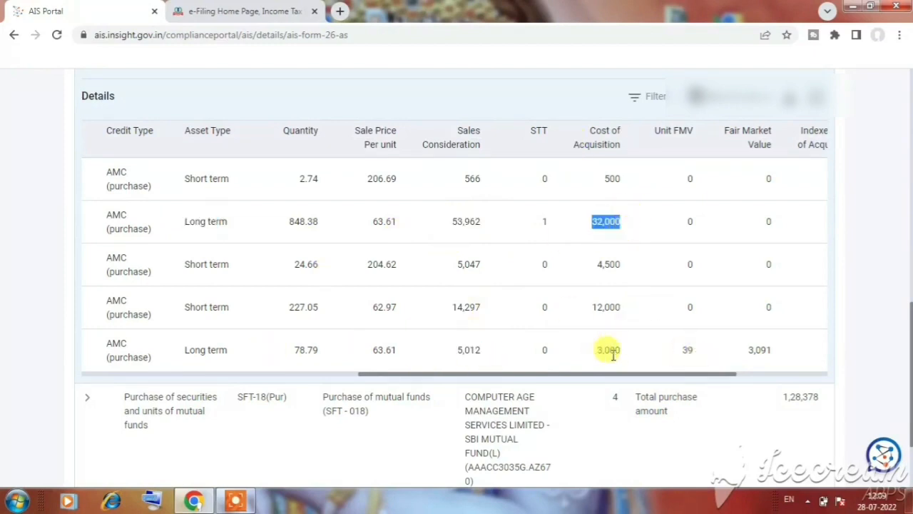
left_click_drag(596, 349, 622, 351)
mouse_move(480, 224)
left_mouse_down()
mouse_move(455, 220)
mouse_move(463, 221)
left_mouse_up()
Return to Schedule 112A on the e-Filing site, check the entry's deductions and balance, and confirm the schedule
left_click(250, 12)
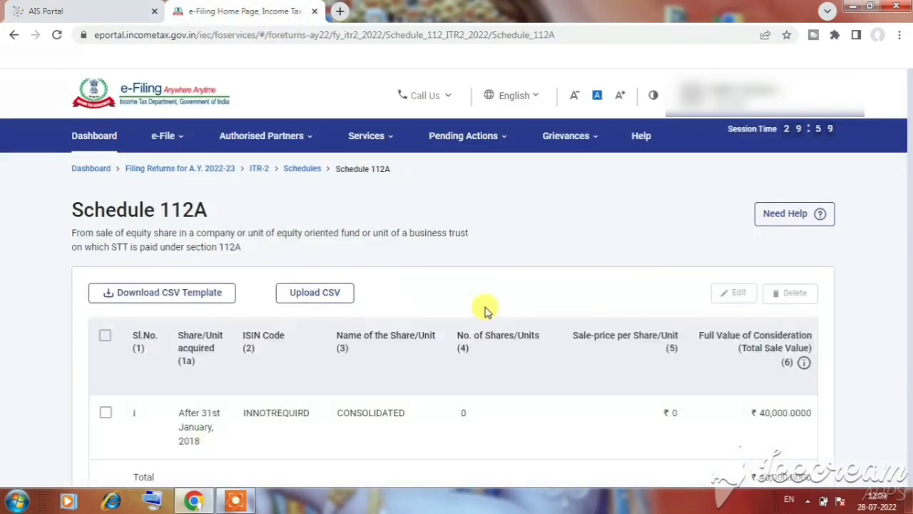
scroll(460, 346, "down", 1)
scroll(460, 346, "down", 1)
scroll(264, 392, "up", 1)
left_click_drag(347, 435, 785, 480)
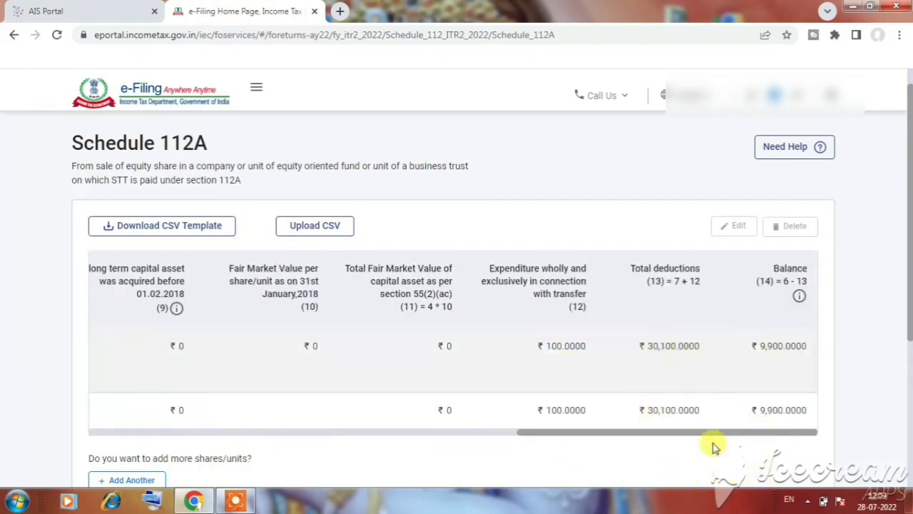
scroll(585, 342, "down", 3)
left_click(807, 344)
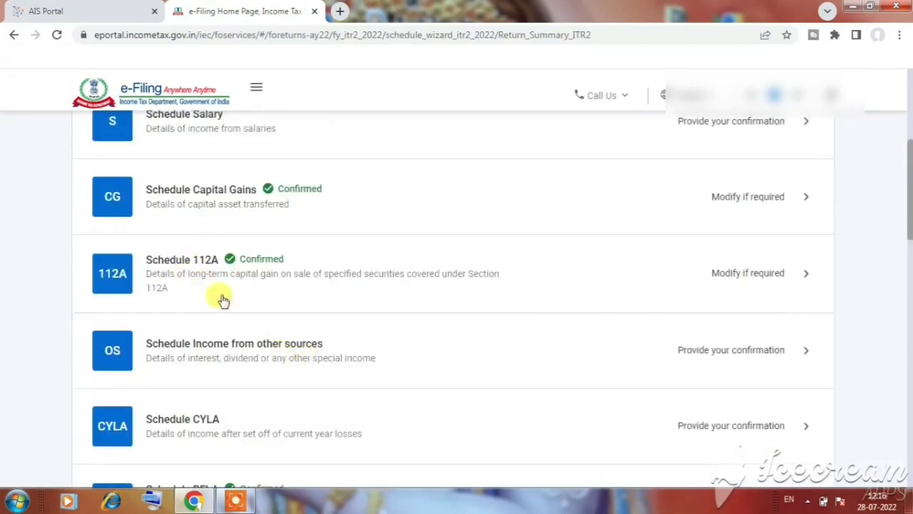
Look through the list of return schedules and reopen Schedule Capital Gains
scroll(243, 296, "down", 2)
scroll(239, 243, "up", 1)
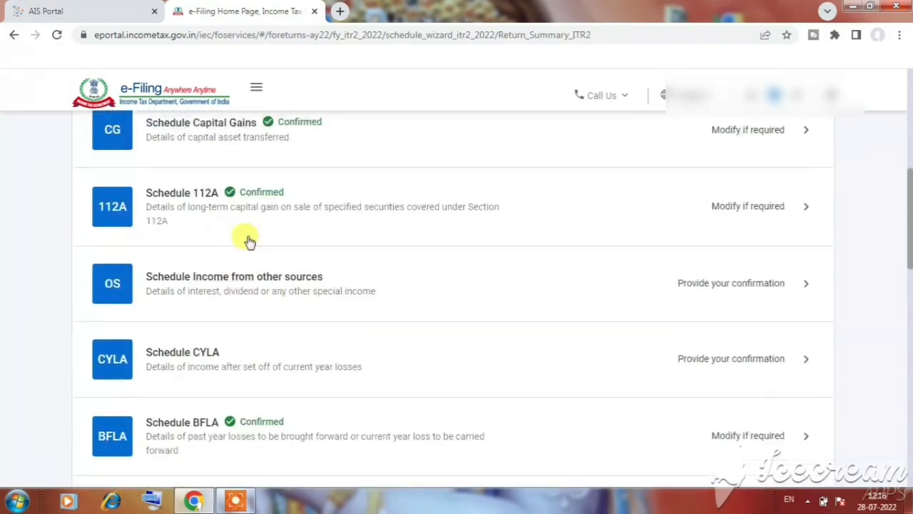
scroll(196, 234, "up", 1)
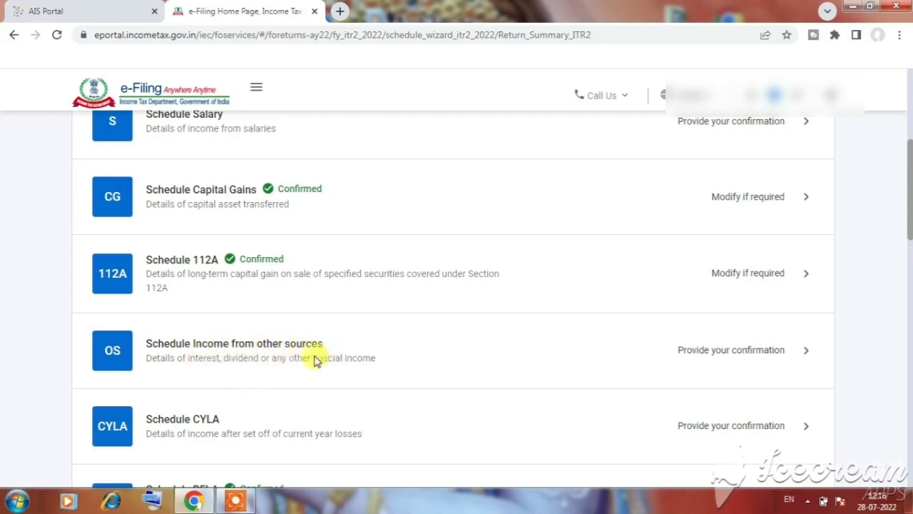
scroll(314, 357, "down", 1)
scroll(320, 311, "down", 3)
scroll(320, 311, "up", 3)
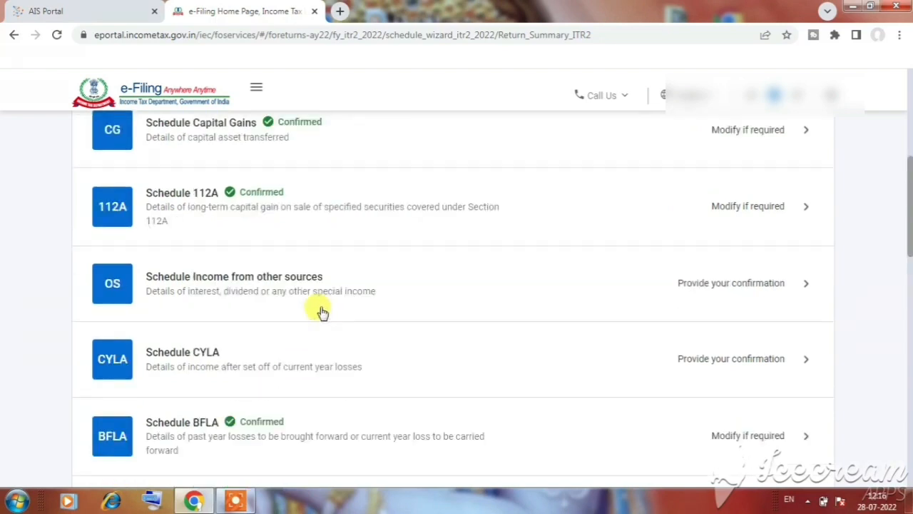
scroll(320, 312, "up", 1)
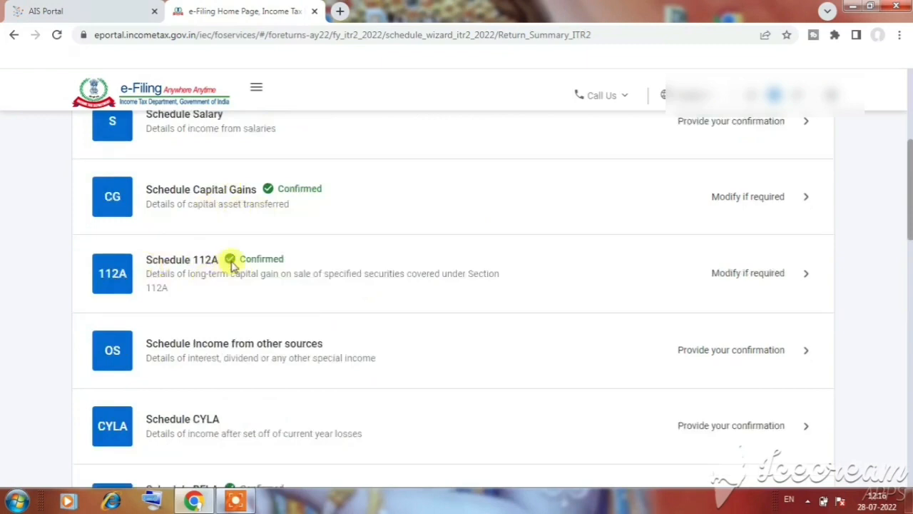
left_click(230, 197)
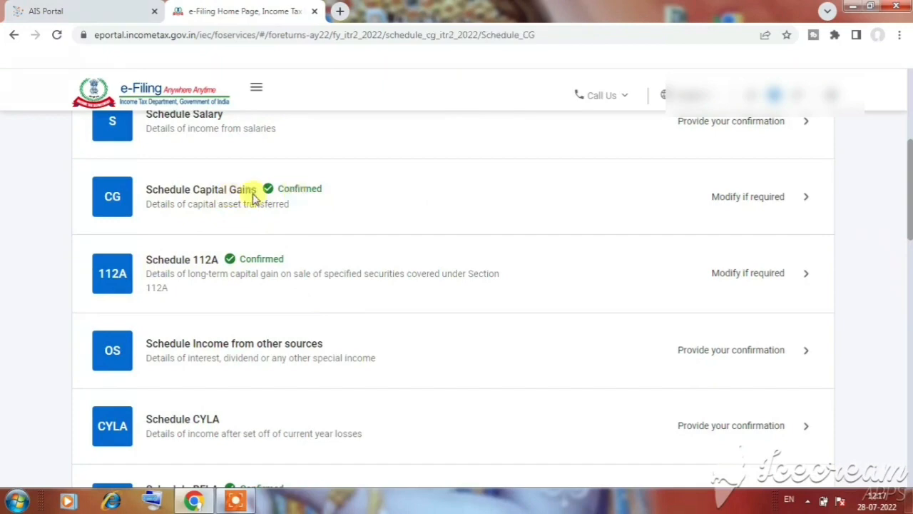
Review the selected section 111A and 112A capital asset types and continue to the details of capital assets sold
scroll(329, 311, "down", 1)
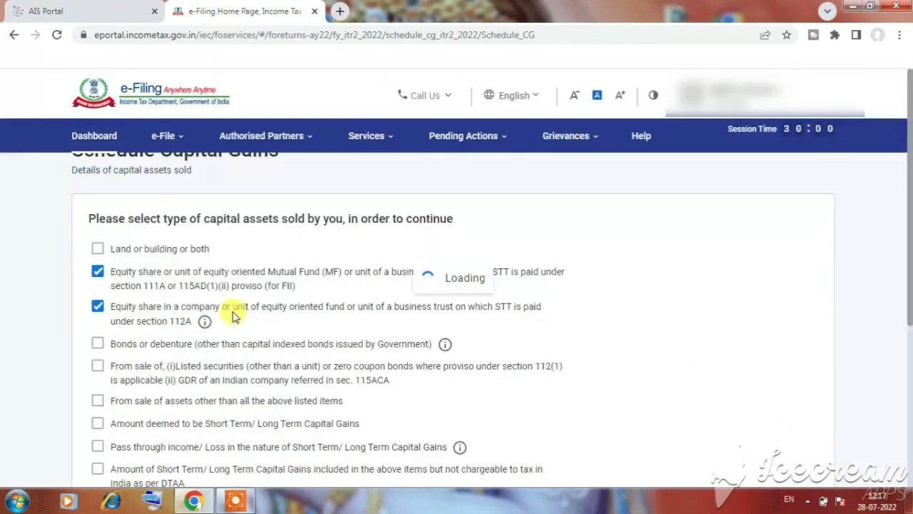
scroll(658, 315, "down", 2)
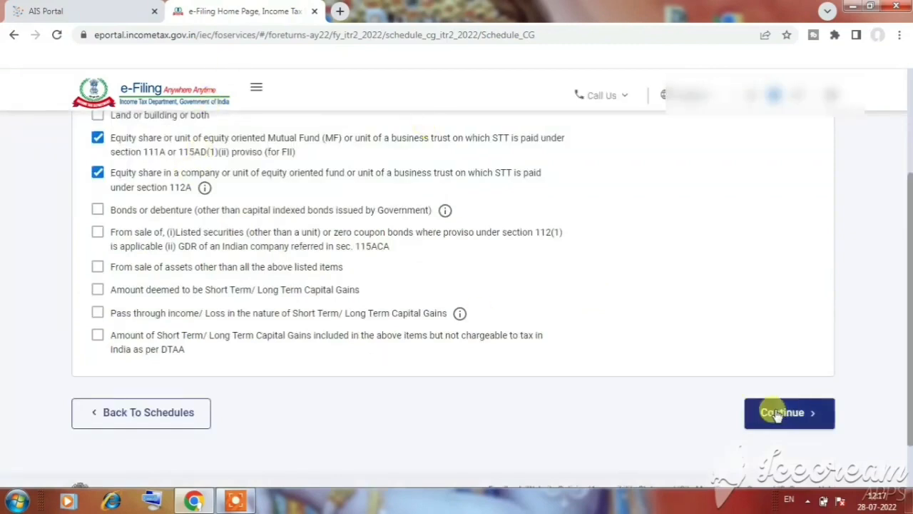
scroll(776, 416, "up", 2)
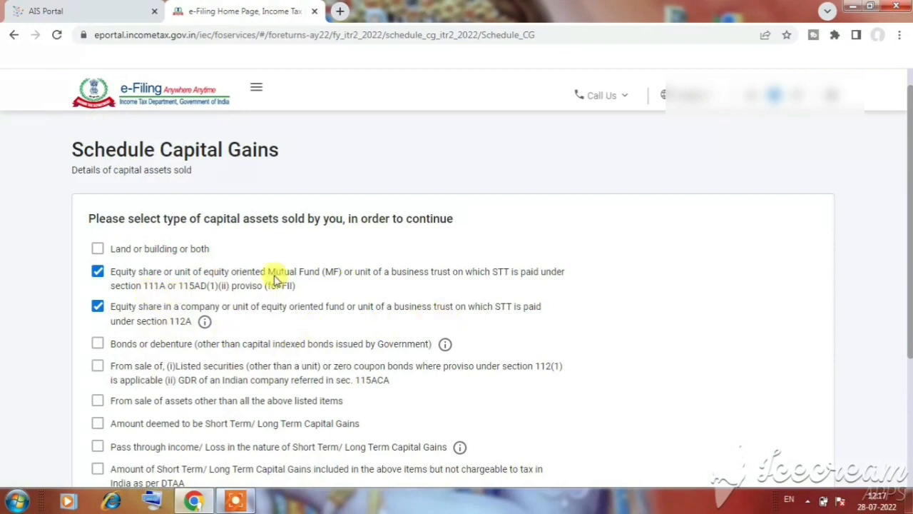
scroll(457, 319, "down", 2)
left_click(802, 420)
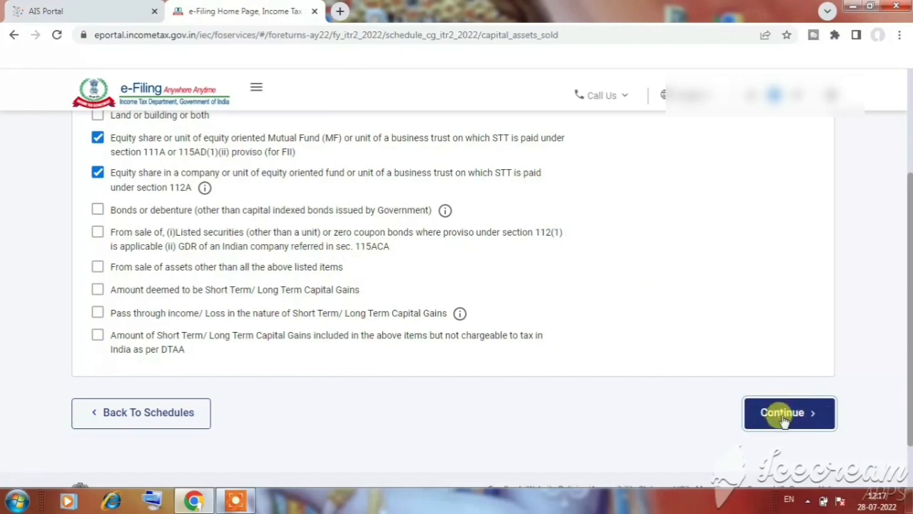
Expand section F on accrual/receipt of capital gain, open its details table for entry and look over the period-wise rows
scroll(783, 419, "down", 15)
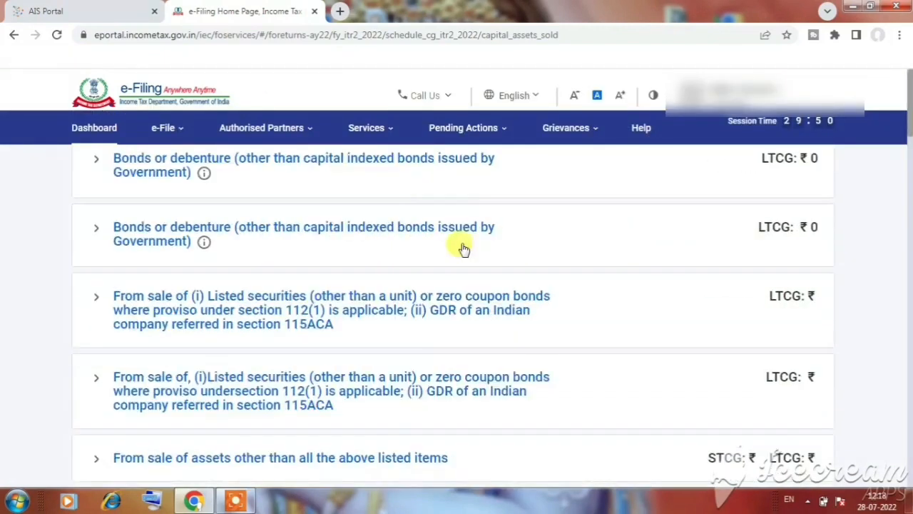
scroll(464, 249, "up", 10)
scroll(464, 248, "down", 15)
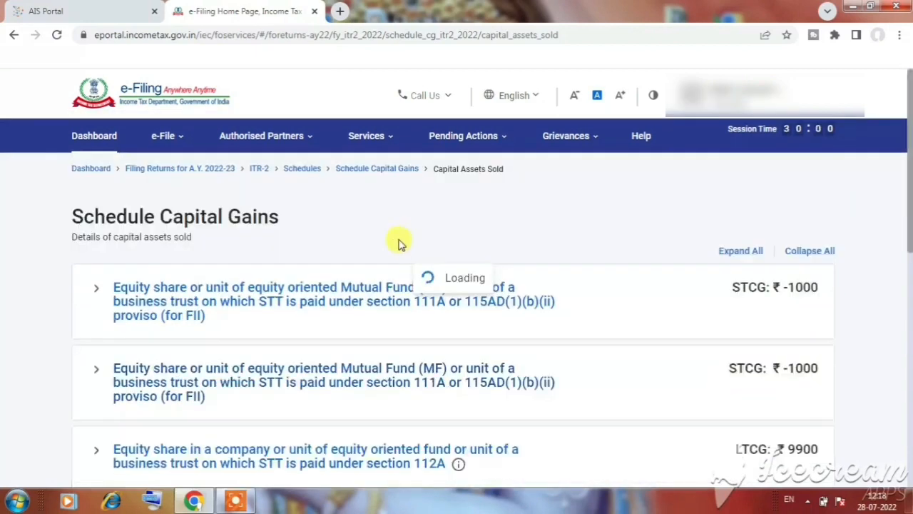
scroll(401, 250, "down", 15)
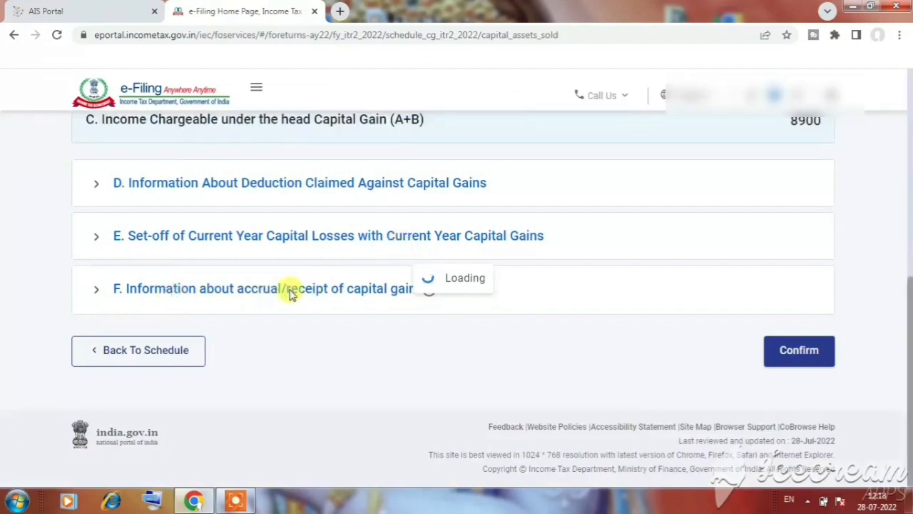
left_click(428, 289)
left_click(160, 292)
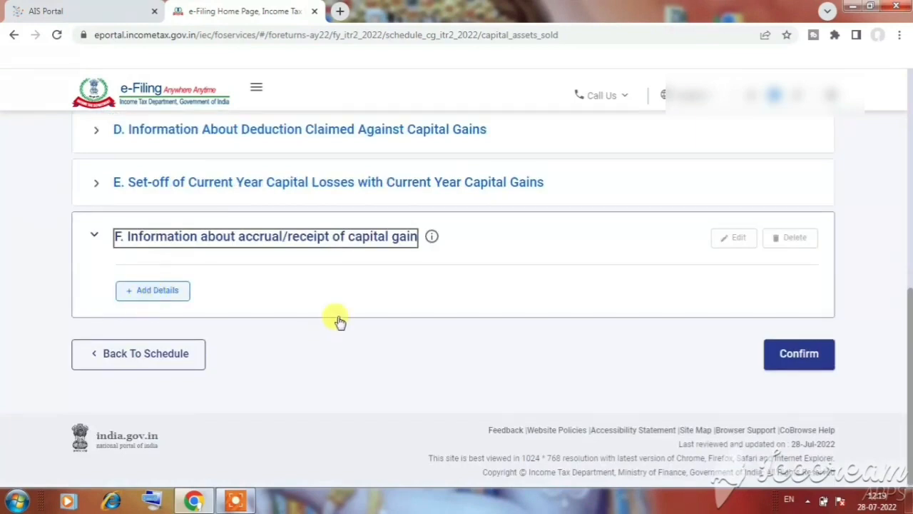
left_click(152, 292)
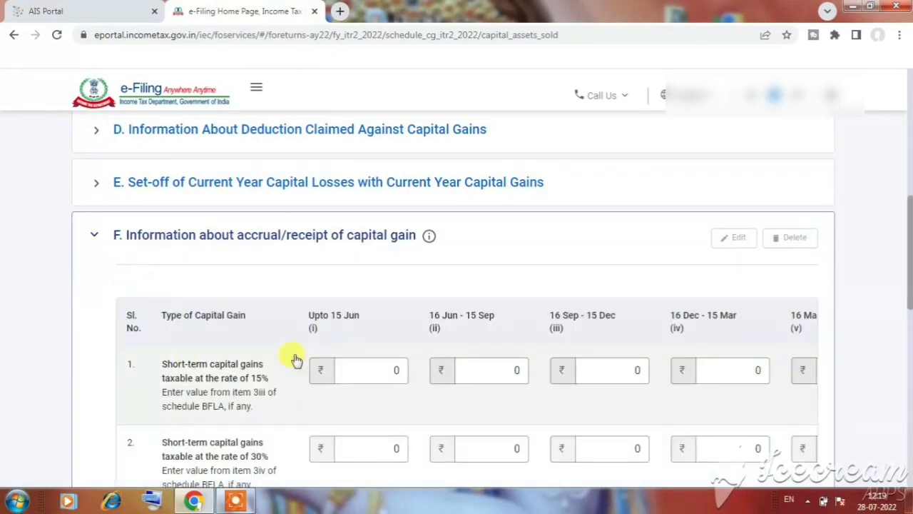
scroll(271, 353, "down", 3)
scroll(275, 214, "up", 3)
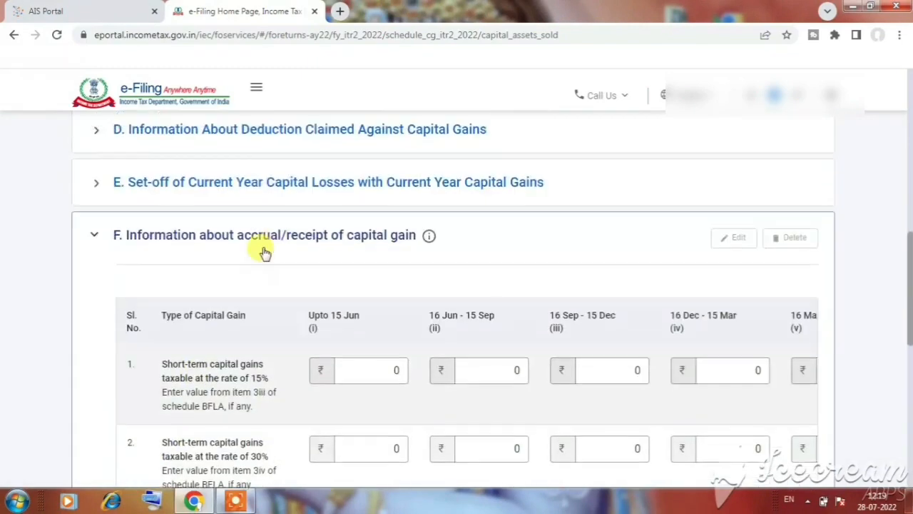
scroll(224, 337, "down", 1)
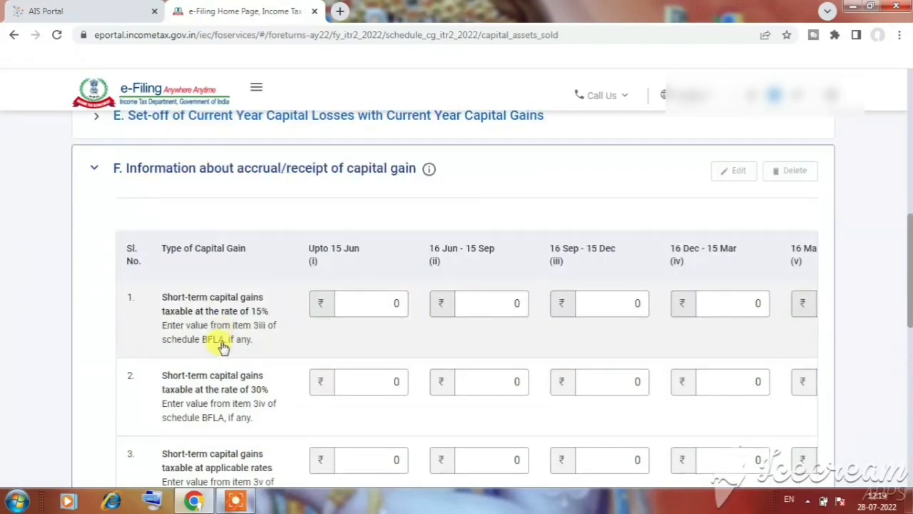
Compare the 15% short-term gains row and its Schedule BFLA reference in section F with the mutual fund sale dates in the AIS
left_click_drag(225, 344, 182, 344)
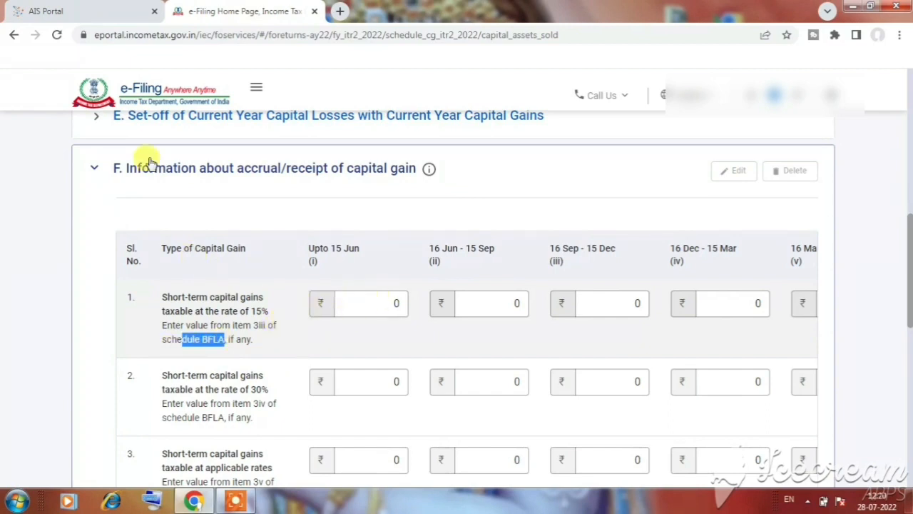
left_click_drag(225, 343, 192, 342)
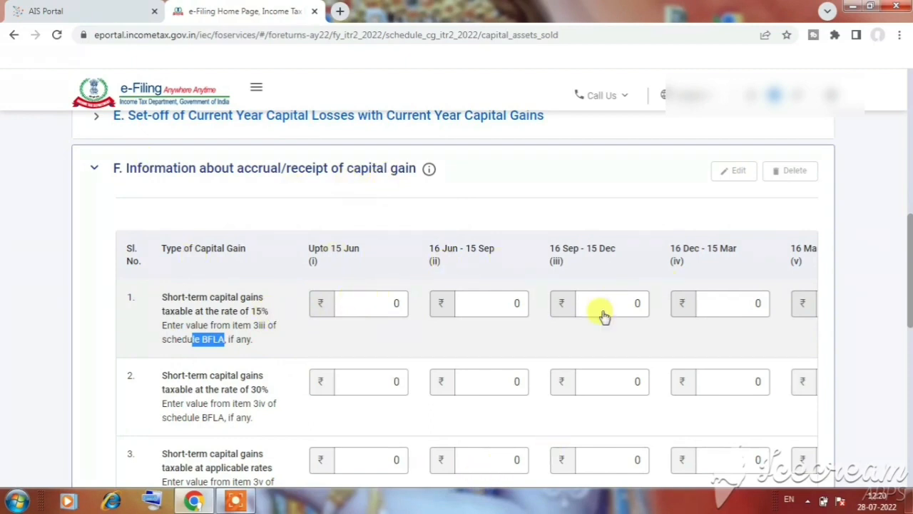
left_click(100, 12)
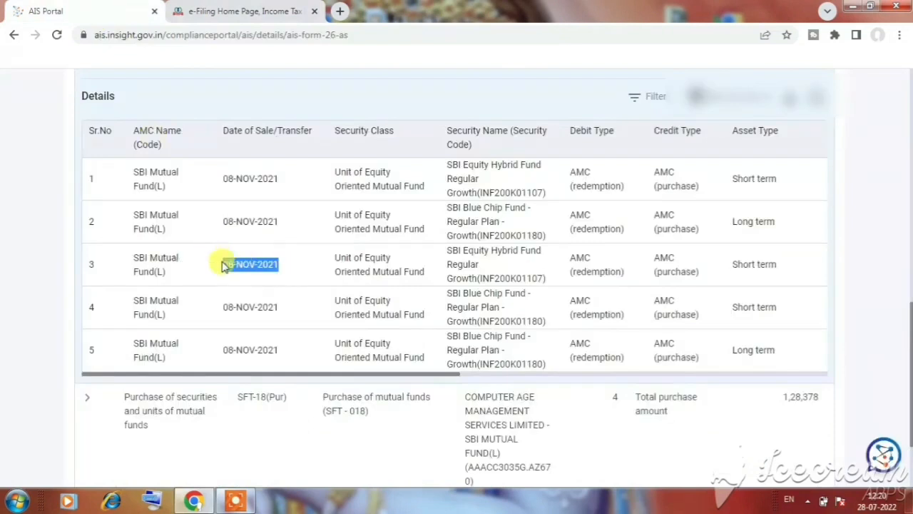
left_click(228, 12)
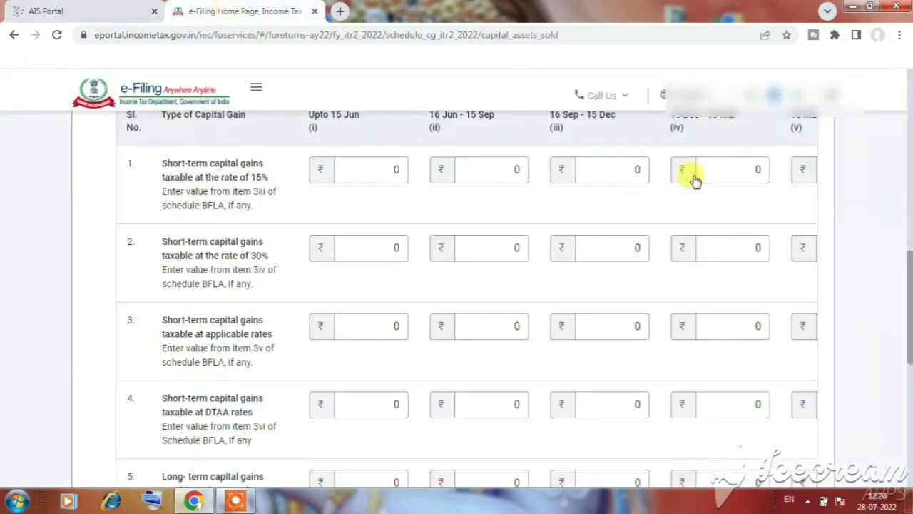
scroll(696, 186, "up", 1)
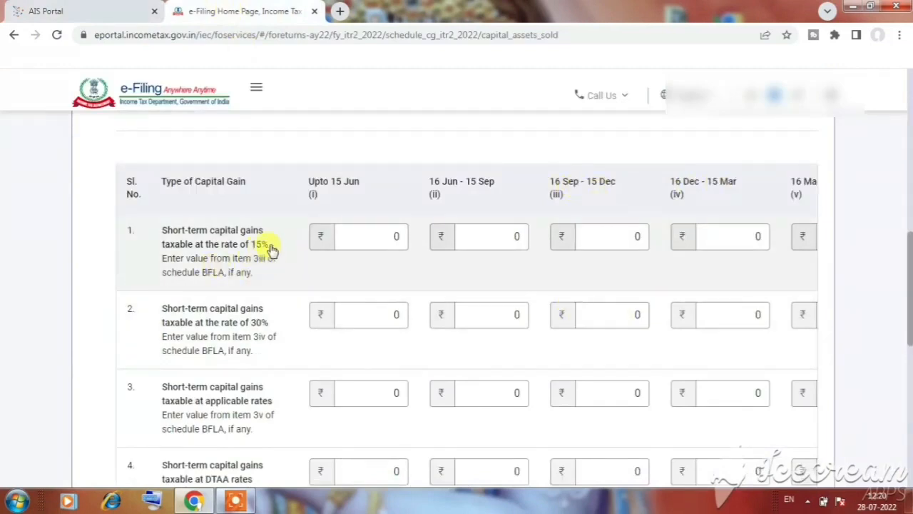
left_click_drag(268, 246, 232, 246)
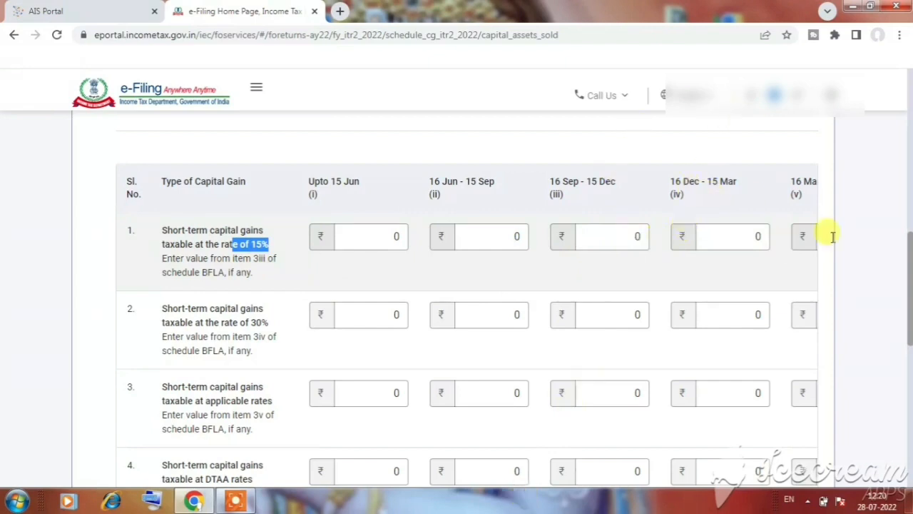
Open the 16 Sep - 15 Dec amount for 15% short-term gains for entry and examine the remaining capital gain rows in section F
left_click(635, 236)
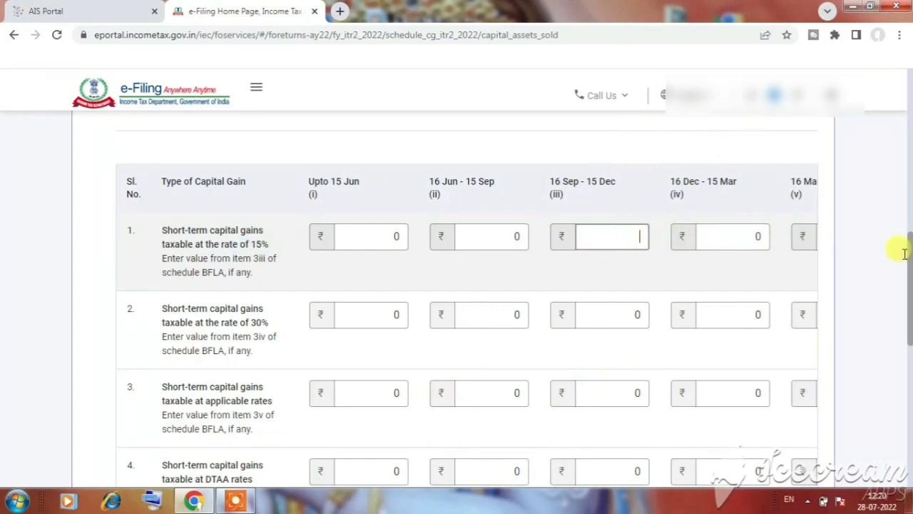
scroll(699, 275, "down", 5)
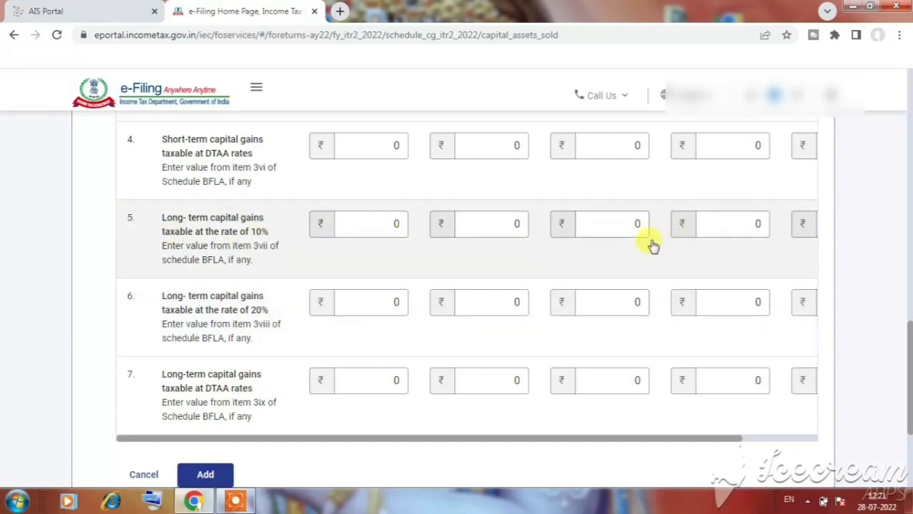
scroll(538, 258, "down", 2)
scroll(537, 254, "up", 2)
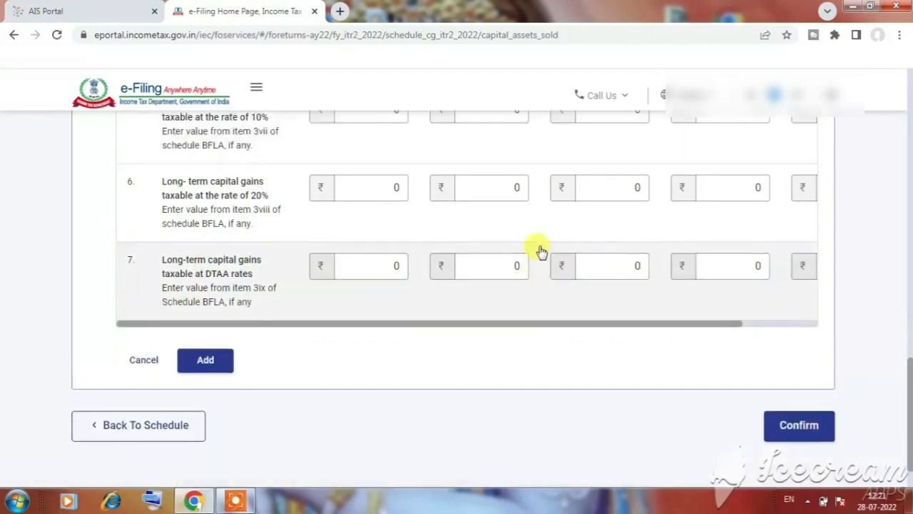
scroll(542, 250, "down", 1)
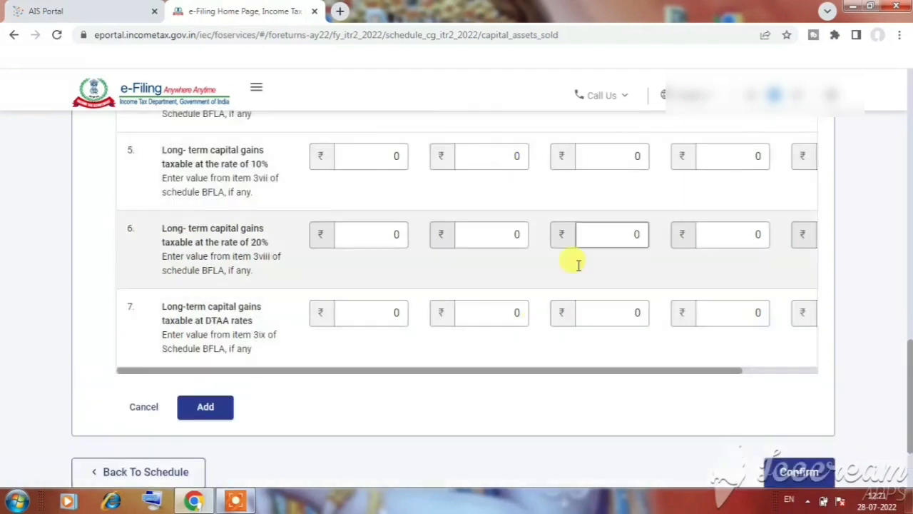
scroll(218, 350, "down", 2)
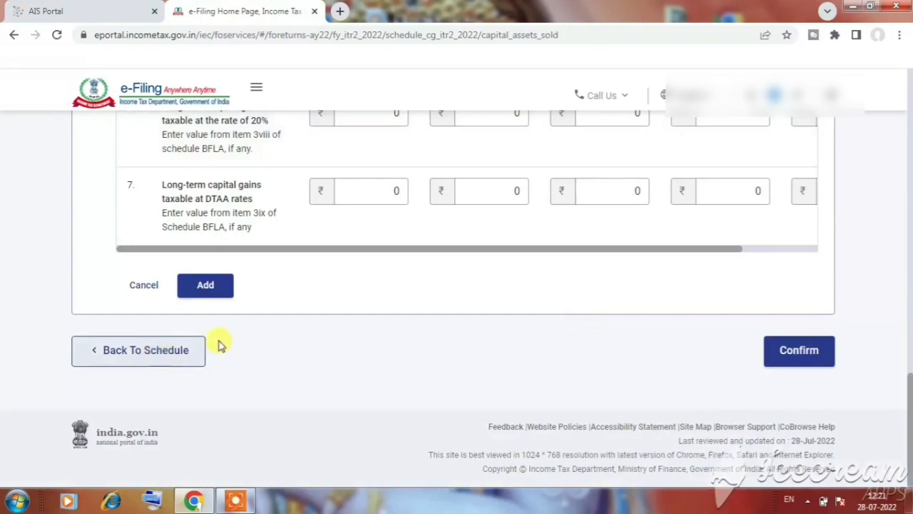
Return to the capital asset type selection and select the section 112A equity share or equity-oriented fund type
left_click(160, 360)
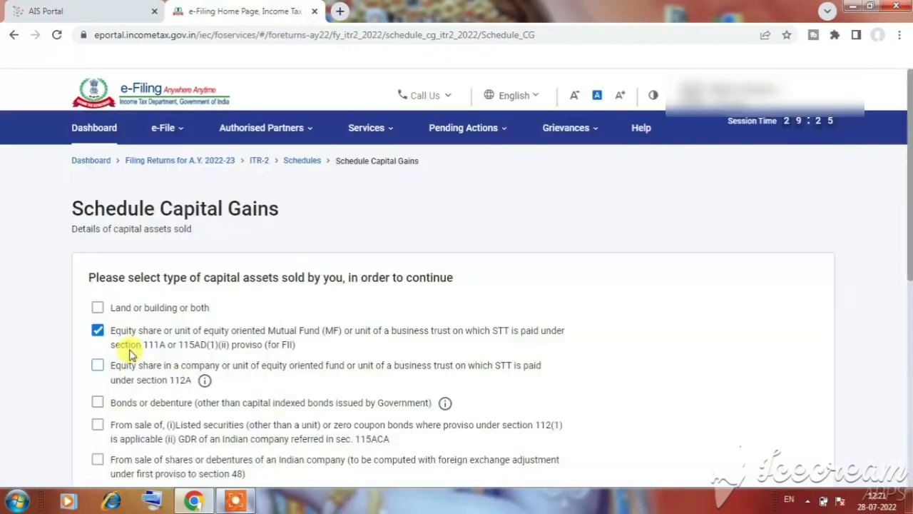
left_click(490, 376)
scroll(316, 260, "down", 3)
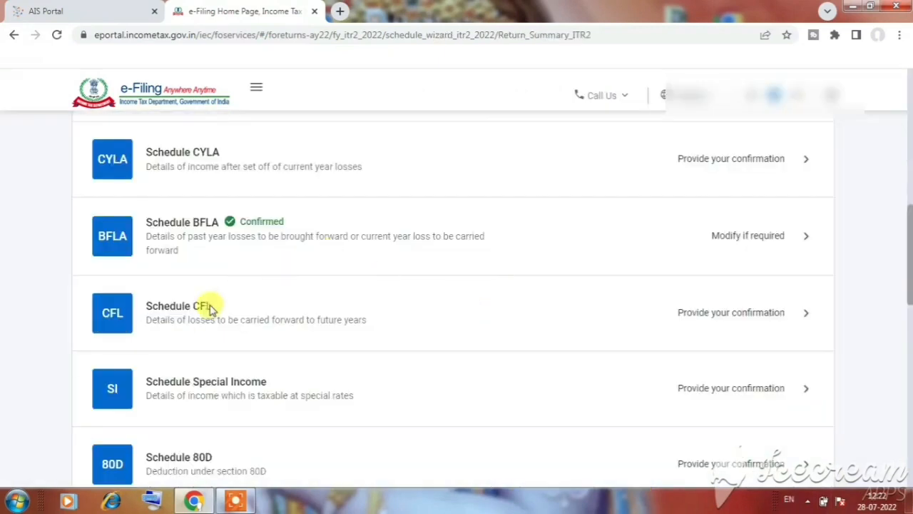
Look through the schedules summary from Schedule CFL to Part B - TTI and examine the option for proceeding to verification
scroll(229, 305, "down", 2)
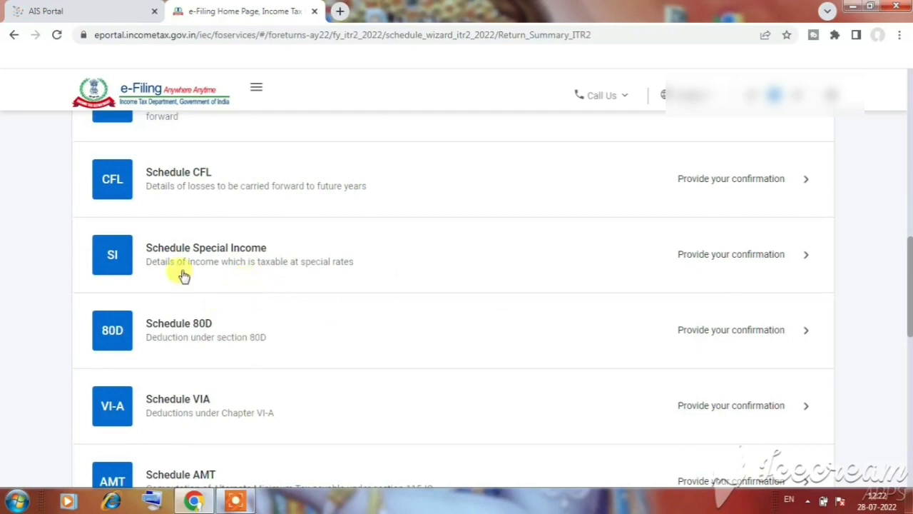
scroll(220, 261, "down", 1)
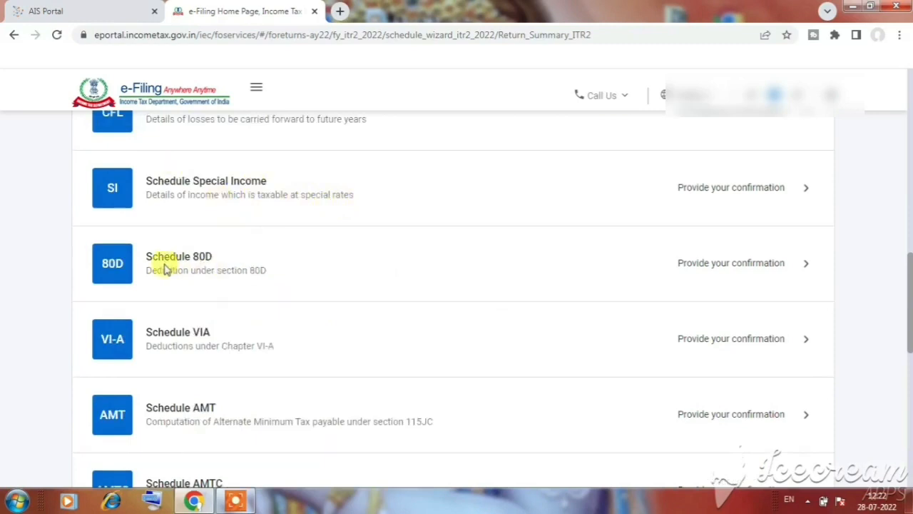
scroll(200, 264, "down", 1)
scroll(196, 266, "down", 1)
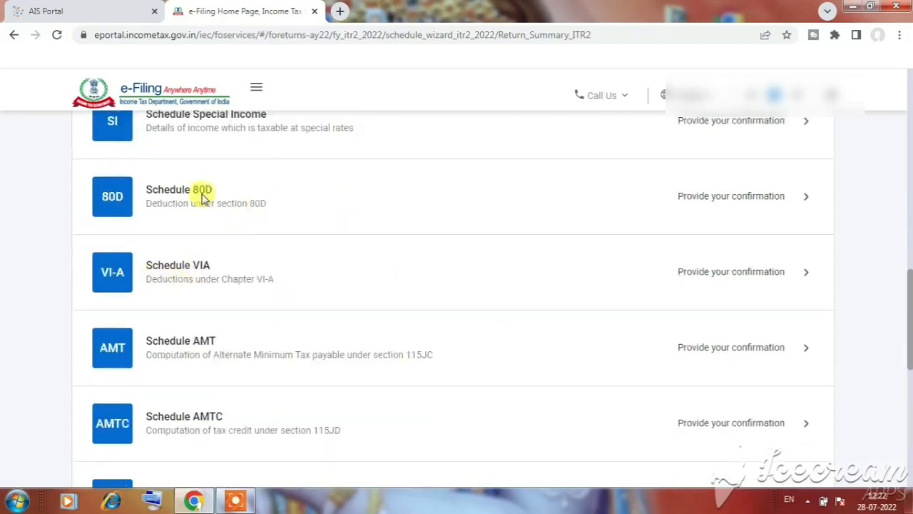
scroll(220, 206, "down", 1)
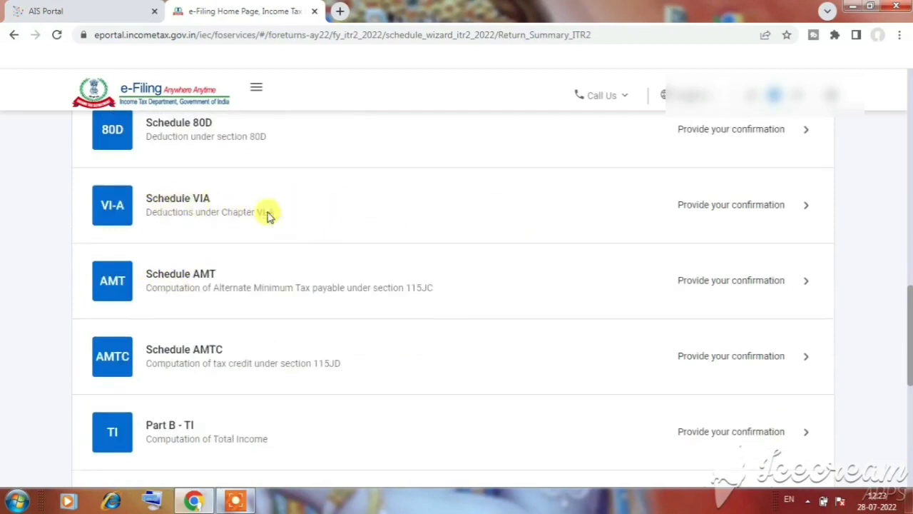
scroll(279, 217, "down", 2)
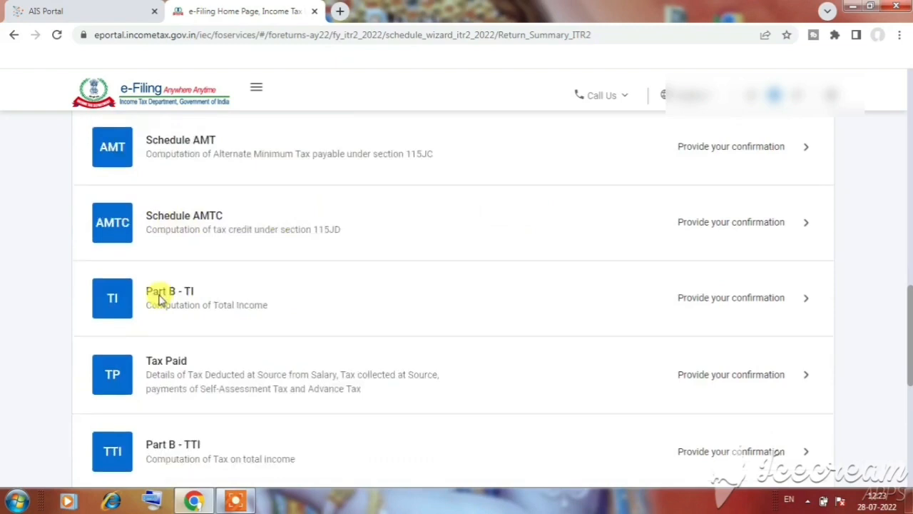
scroll(157, 293, "down", 1)
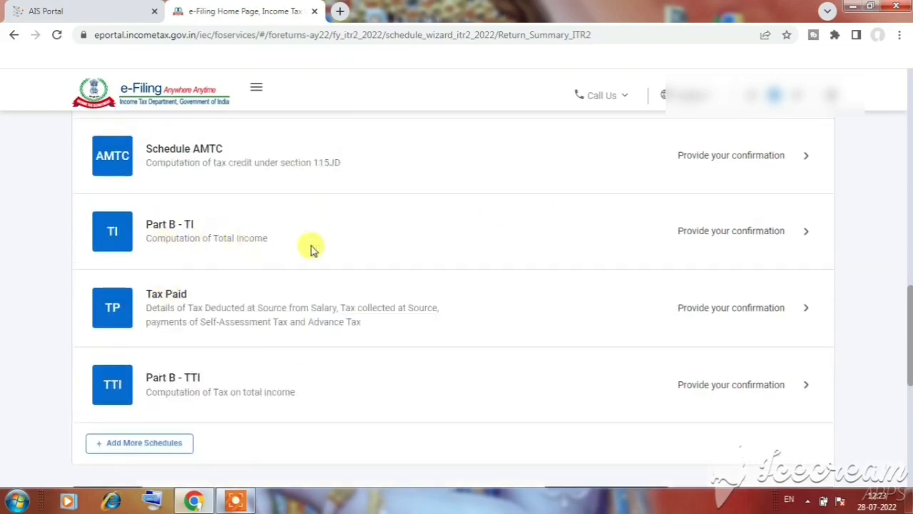
scroll(309, 249, "down", 1)
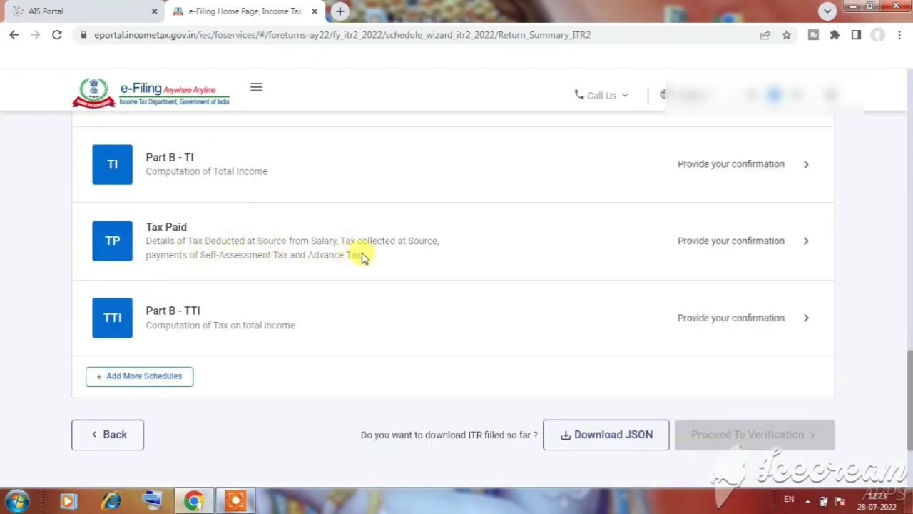
scroll(306, 250, "down", 2)
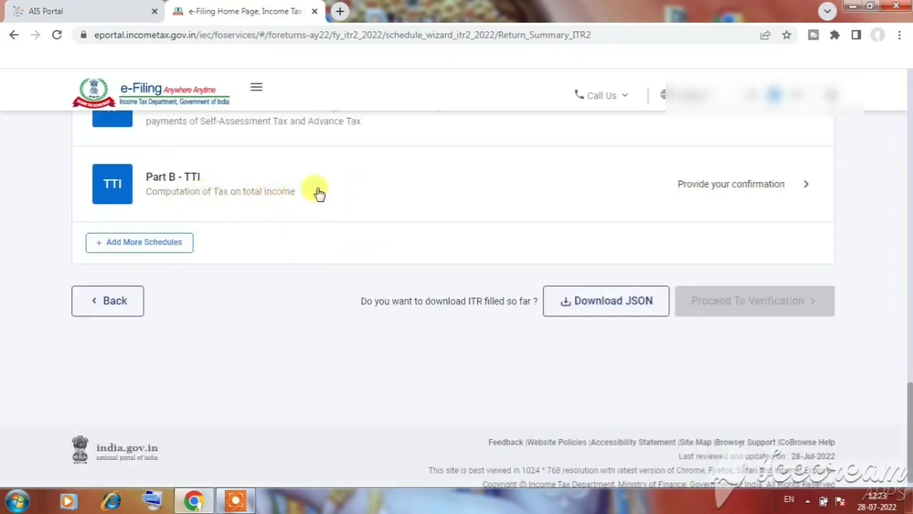
scroll(316, 191, "down", 1)
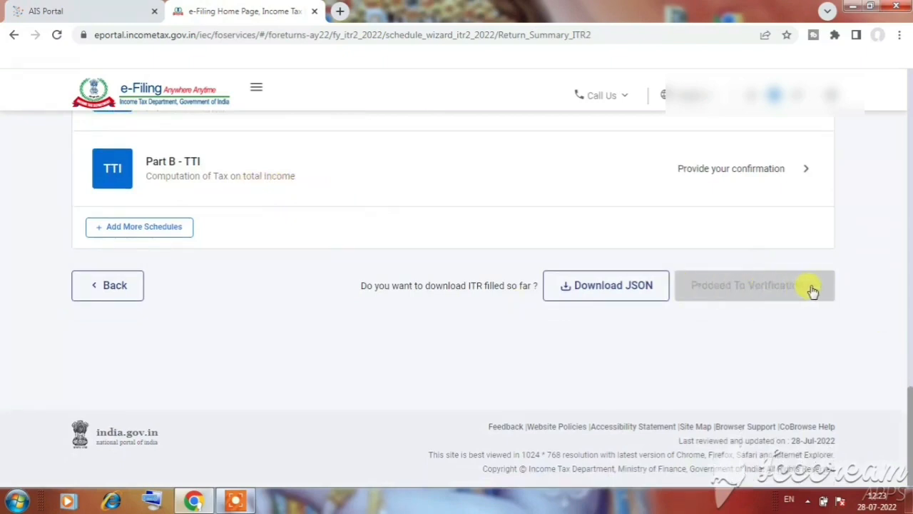
left_click_drag(792, 286, 687, 267)
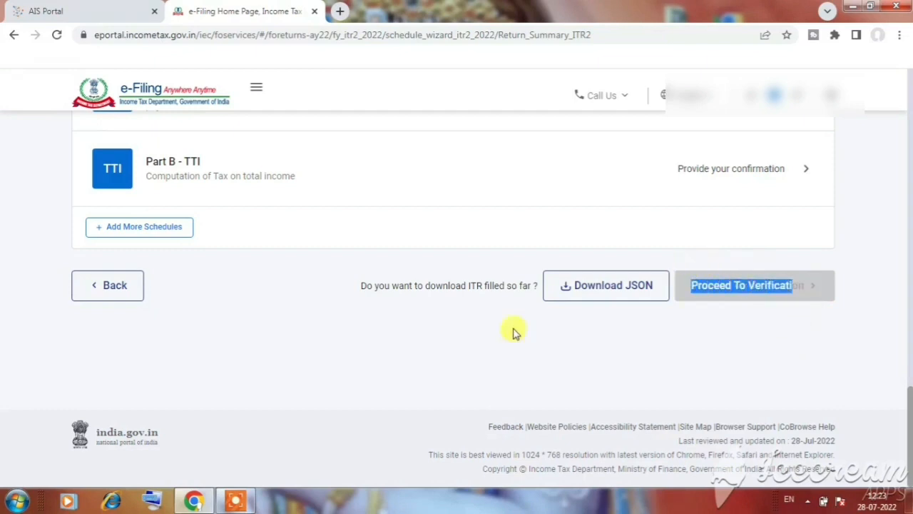
Review the confirmation status of the schedules from Part A - General Information through Schedule BFLA in the summary
scroll(411, 331, "up", 4)
scroll(414, 326, "up", 6)
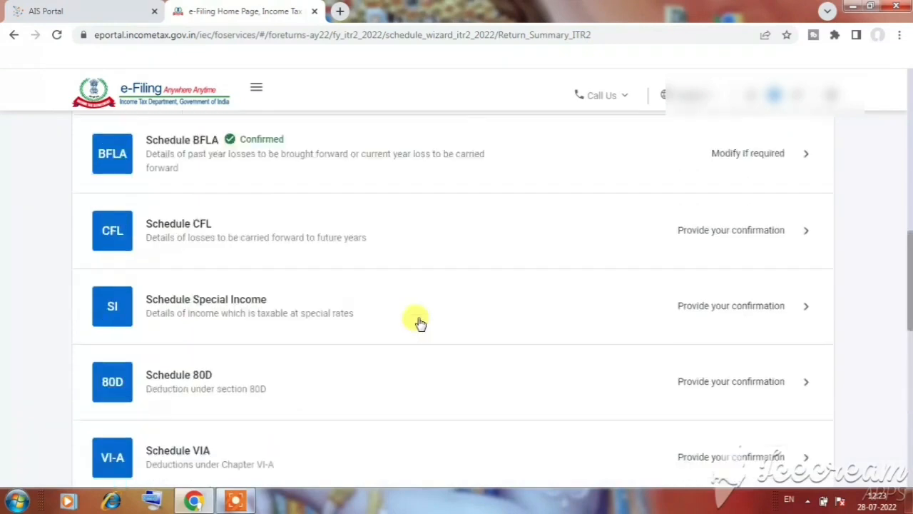
scroll(420, 322, "up", 3)
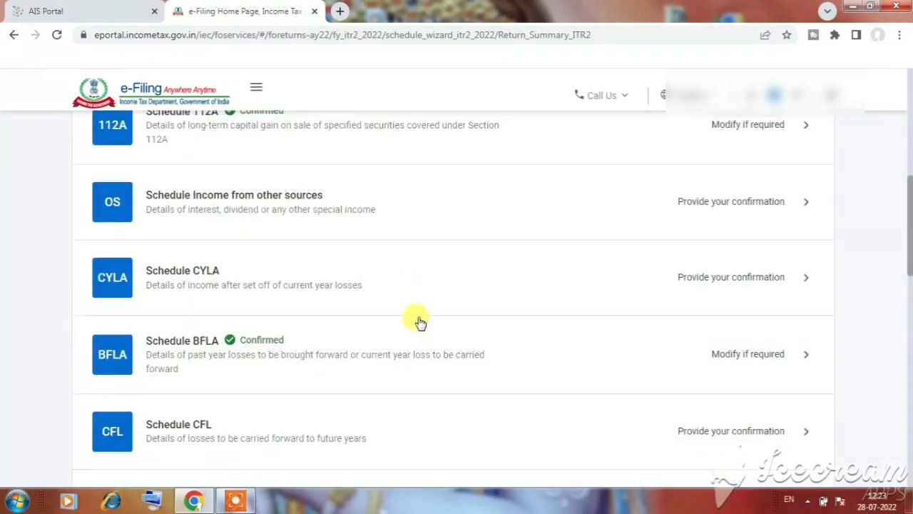
scroll(420, 323, "up", 4)
scroll(419, 321, "up", 1)
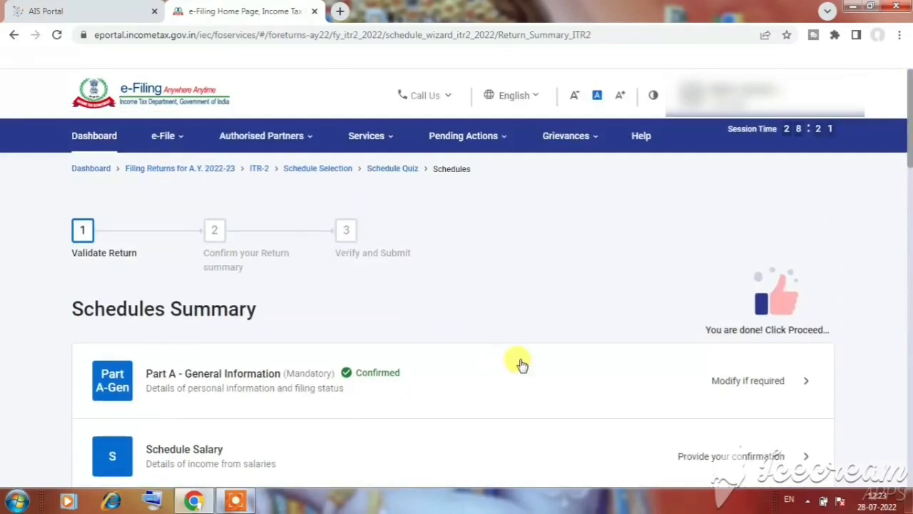
scroll(465, 273, "down", 2)
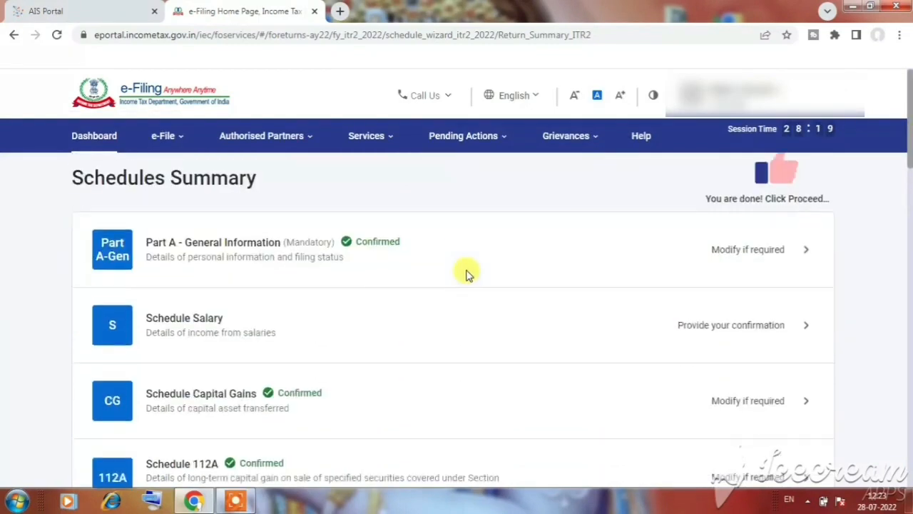
scroll(474, 289, "down", 2)
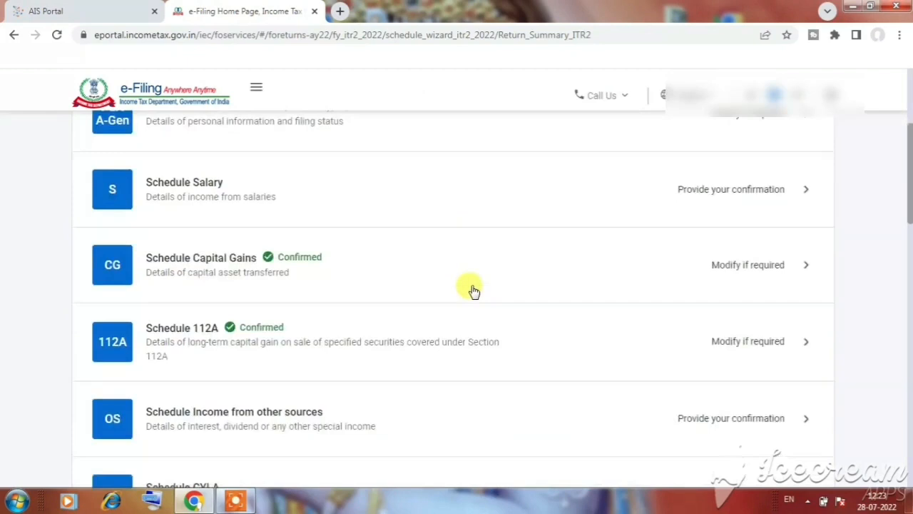
scroll(473, 289, "down", 2)
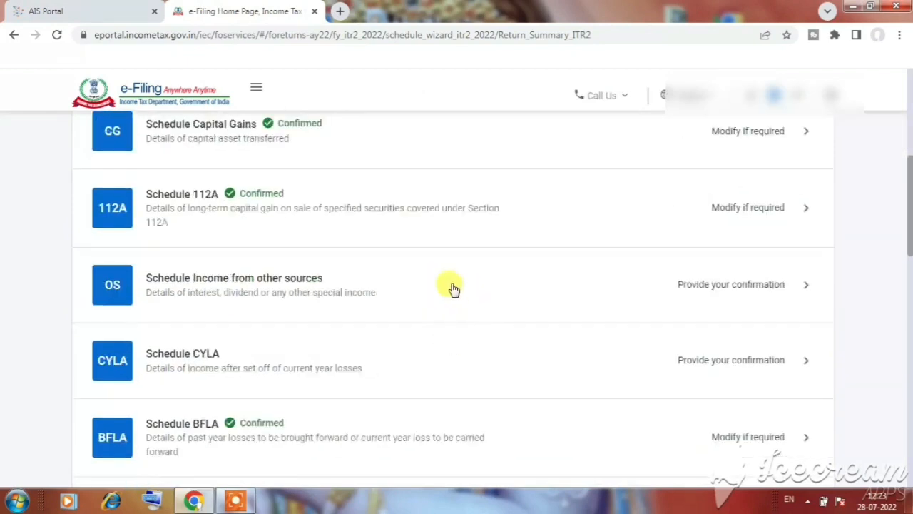
scroll(430, 244, "up", 2)
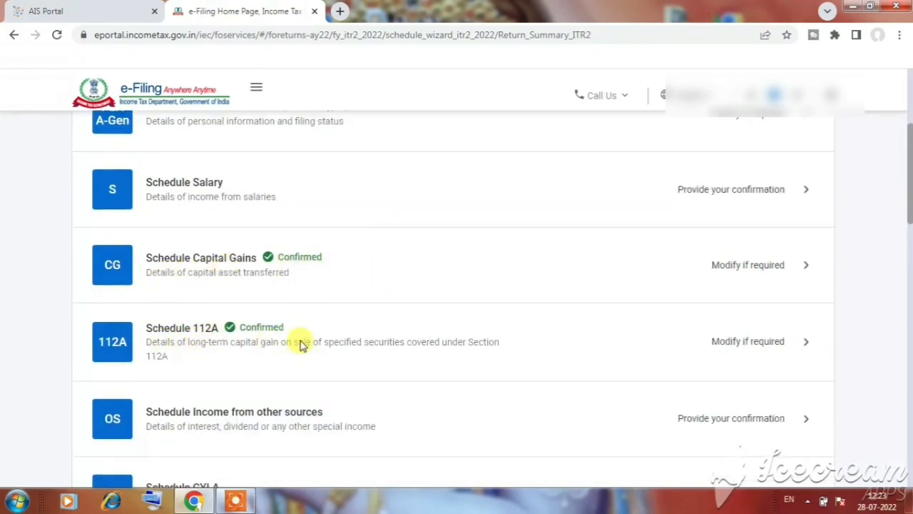
Check the sale dates of the SBI mutual fund transactions in the AIS and return to the e-Filing schedules summary
left_click(92, 13)
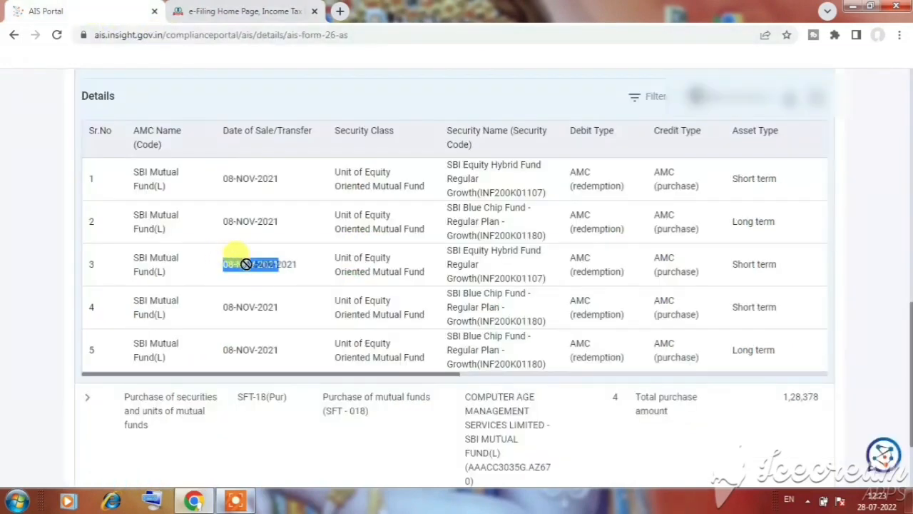
left_click_drag(280, 221, 222, 221)
left_click_drag(279, 178, 224, 179)
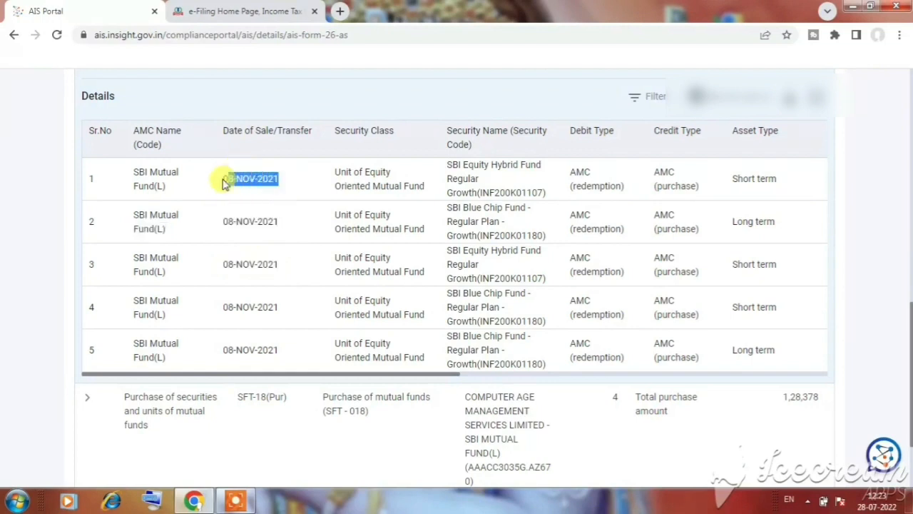
left_click(275, 11)
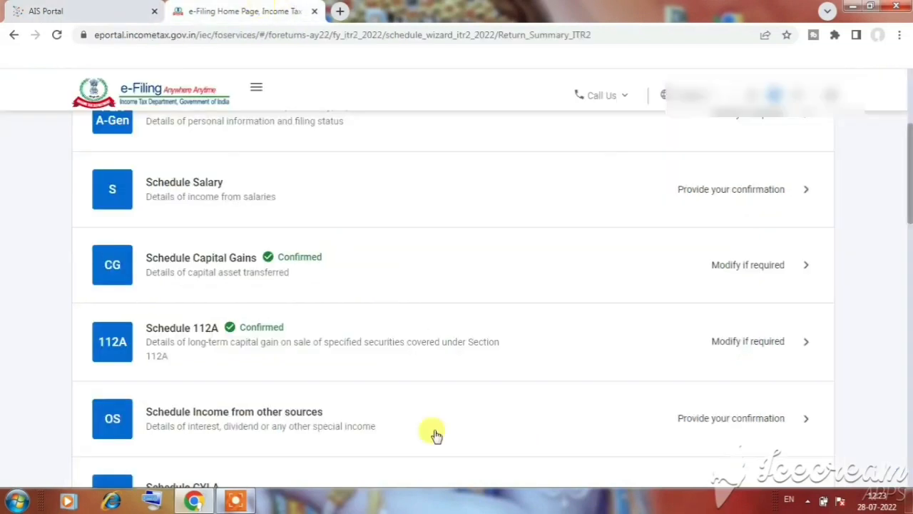
scroll(386, 300, "up", 4)
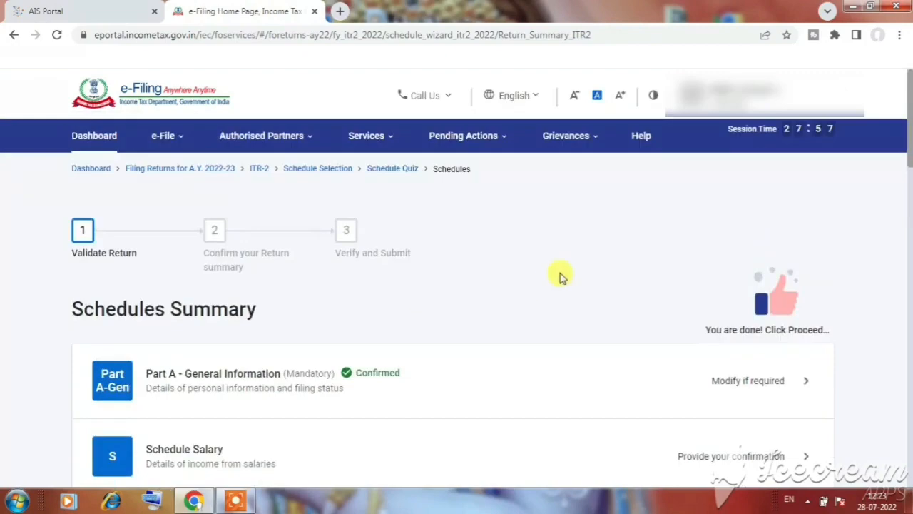